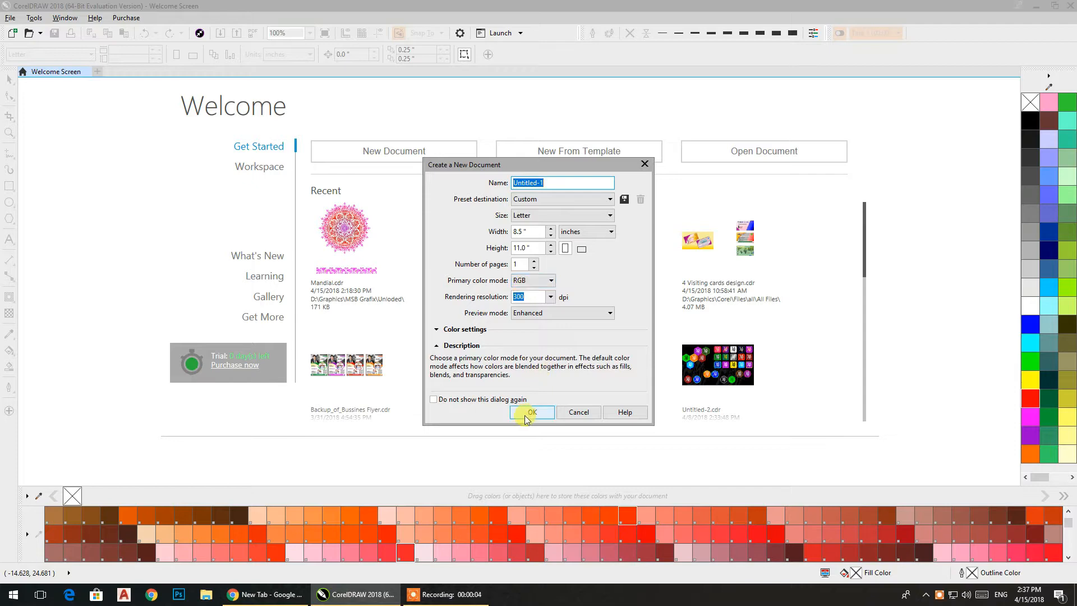
# Import the image 1280px-Jarir_Bookstore_Logo.svg (1).png and place it from the page's upper-left corner.
pyautogui.rightClick(308, 141)
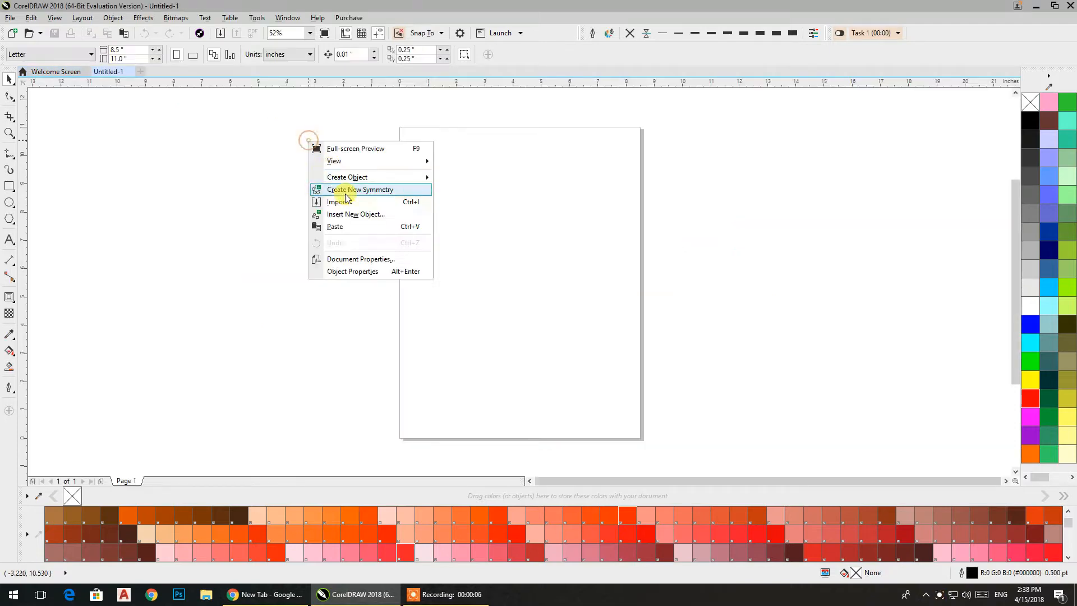
pyautogui.click(343, 202)
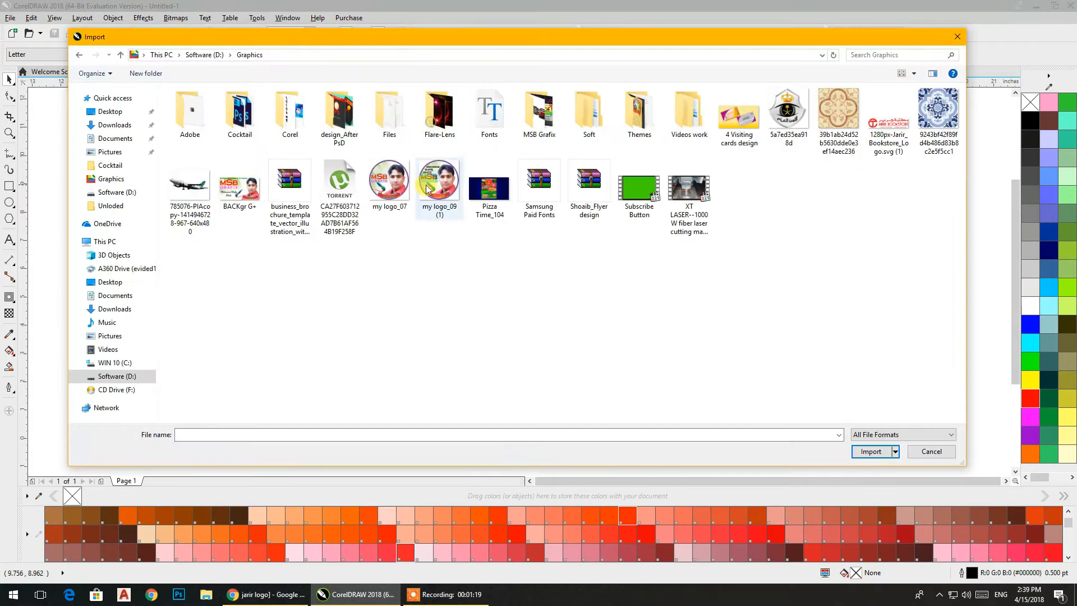
pyautogui.doubleClick(881, 121)
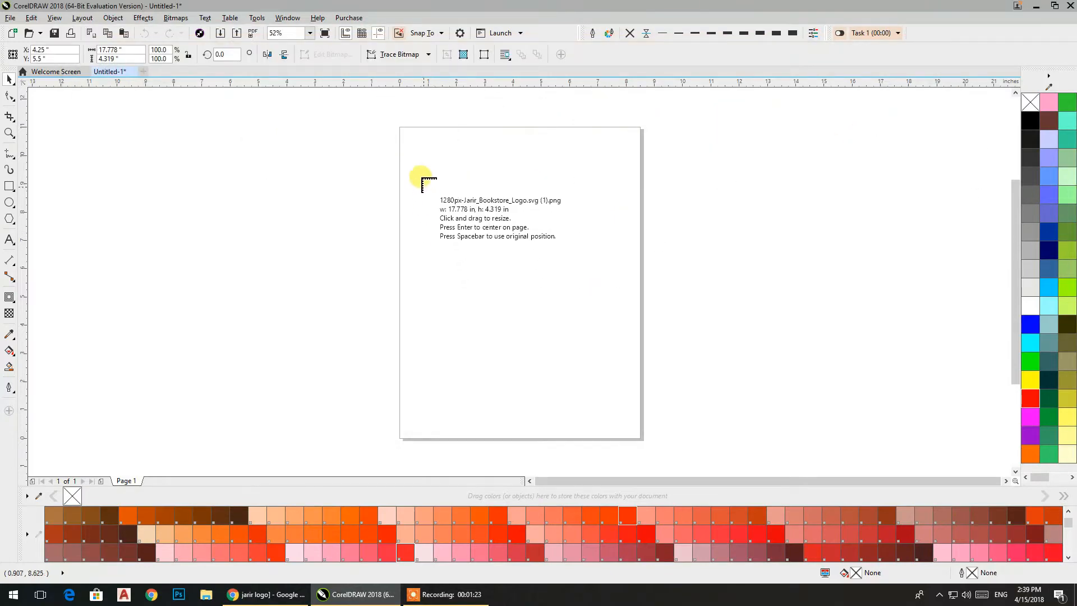
pyautogui.click(409, 134)
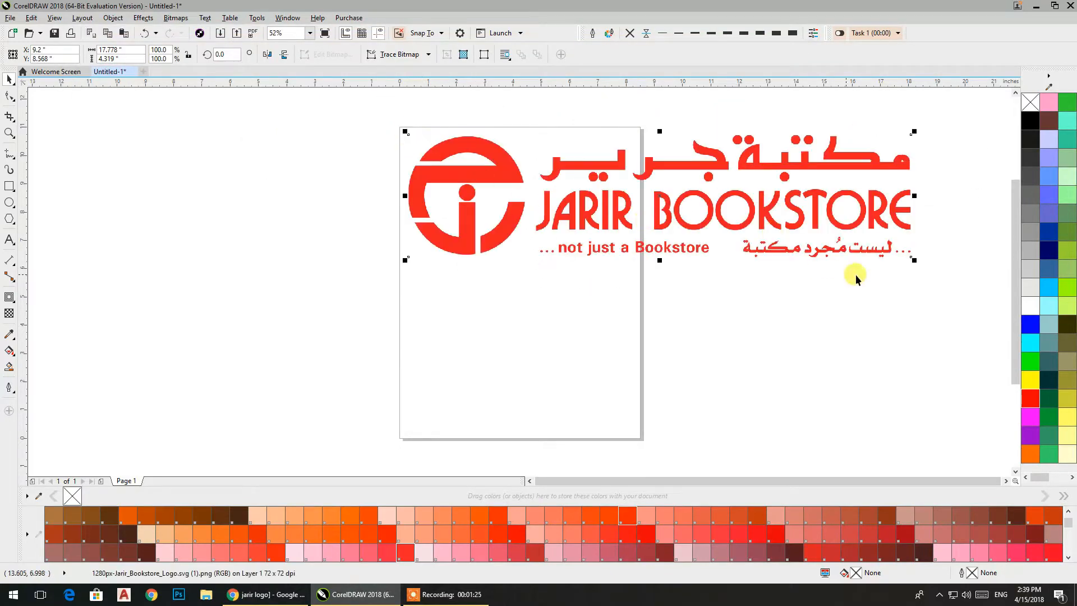
# Scale the imported logo down proportionally to about 44% so it fits within the page width.
pyautogui.moveTo(913, 262); pyautogui.dragTo(634, 231)
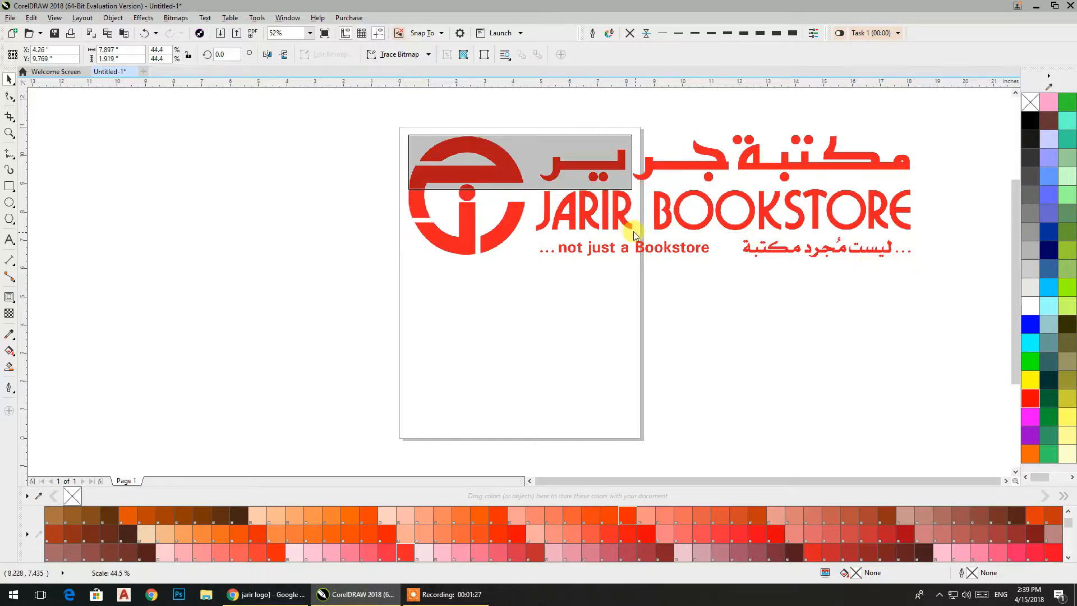
pyautogui.click(625, 255)
pyautogui.scroll(-1, 505, 297)
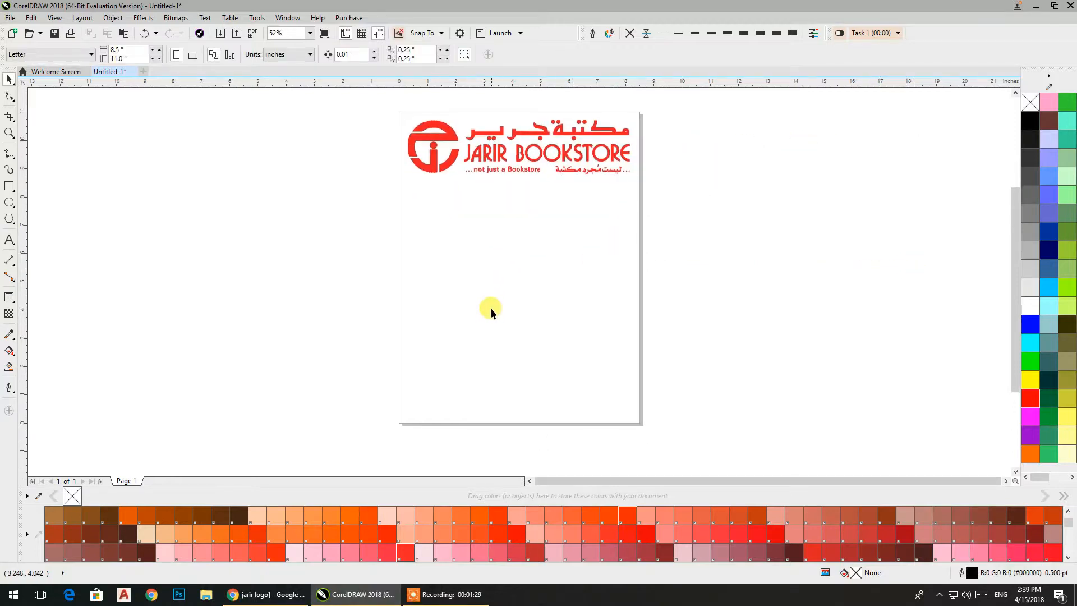
# Draw a circle about 3.27 in wide below the logo and add a smaller concentric copy about 2.36 in wide.
pyautogui.click(9, 203)
pyautogui.moveTo(449, 231); pyautogui.dragTo(537, 326)
pyautogui.click(9, 79)
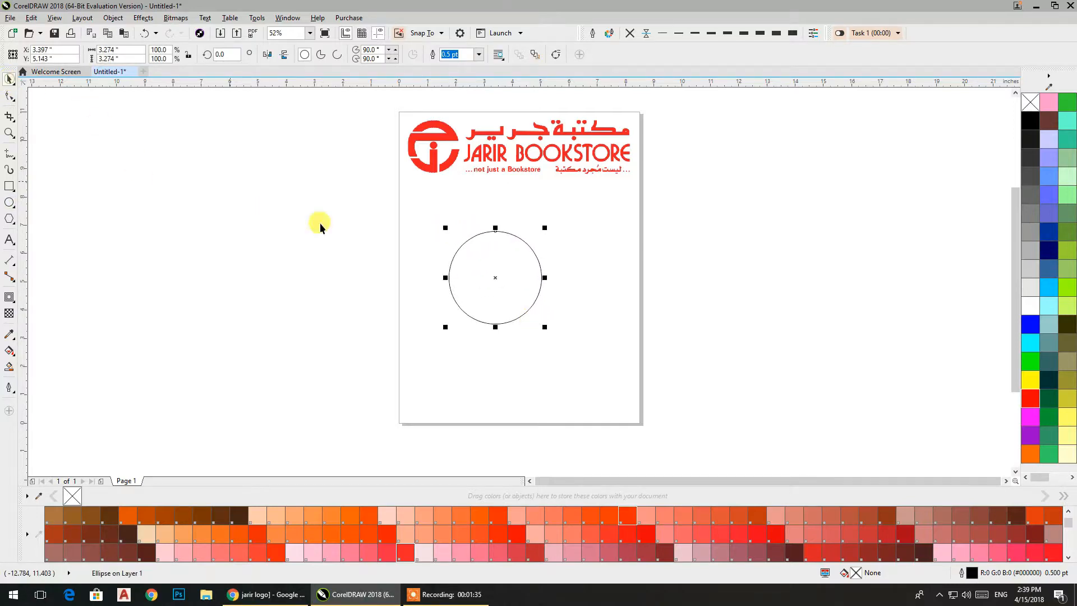
pyautogui.moveTo(546, 328); pyautogui.dragTo(533, 324)
pyautogui.click(593, 340)
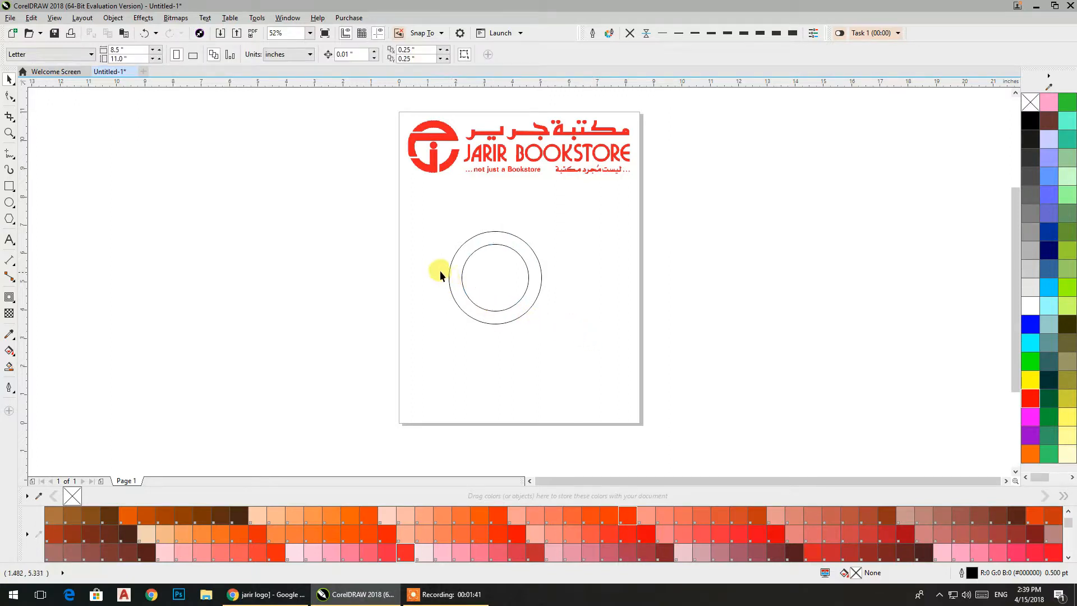
# Draw a rectangle about 0.60 by 0.83 in over the right side of the two circles.
pyautogui.click(10, 190)
pyautogui.scroll(5, 536, 281)
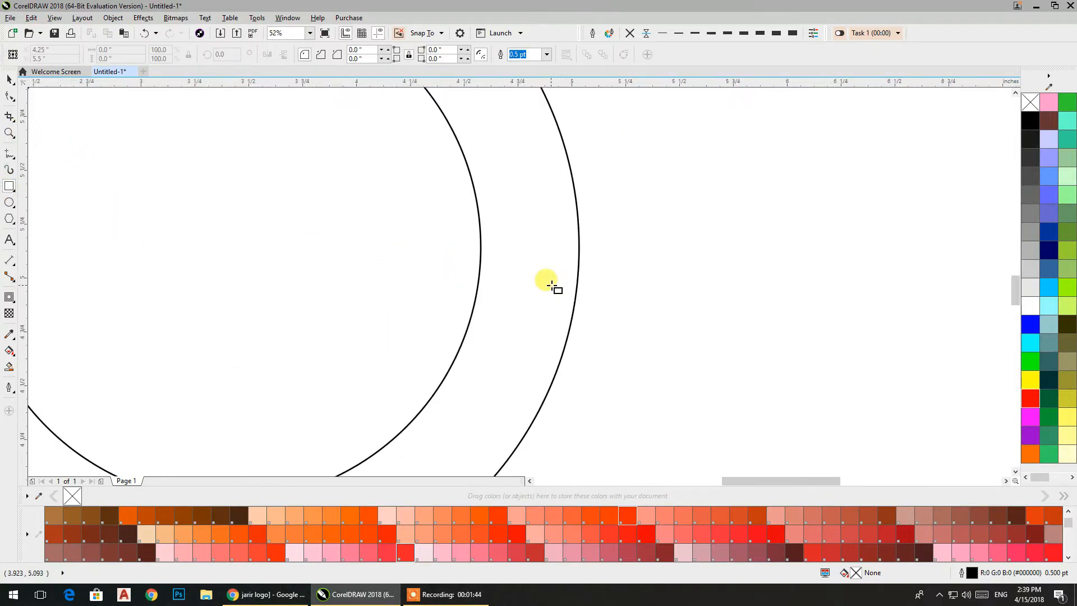
pyautogui.click(482, 247)
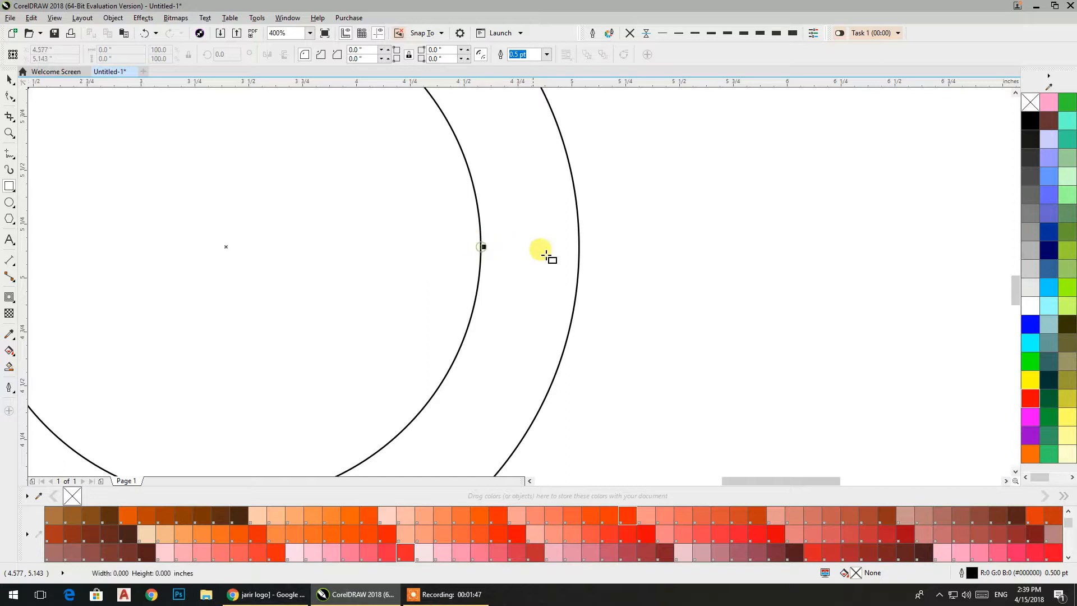
pyautogui.moveTo(579, 247); pyautogui.dragTo(449, 425)
# Align the rectangle with the outer circle's right edge and narrow it to the gap between the circles, about 0.46 in.
pyautogui.click(8, 83)
pyautogui.moveTo(548, 305); pyautogui.dragTo(534, 267)
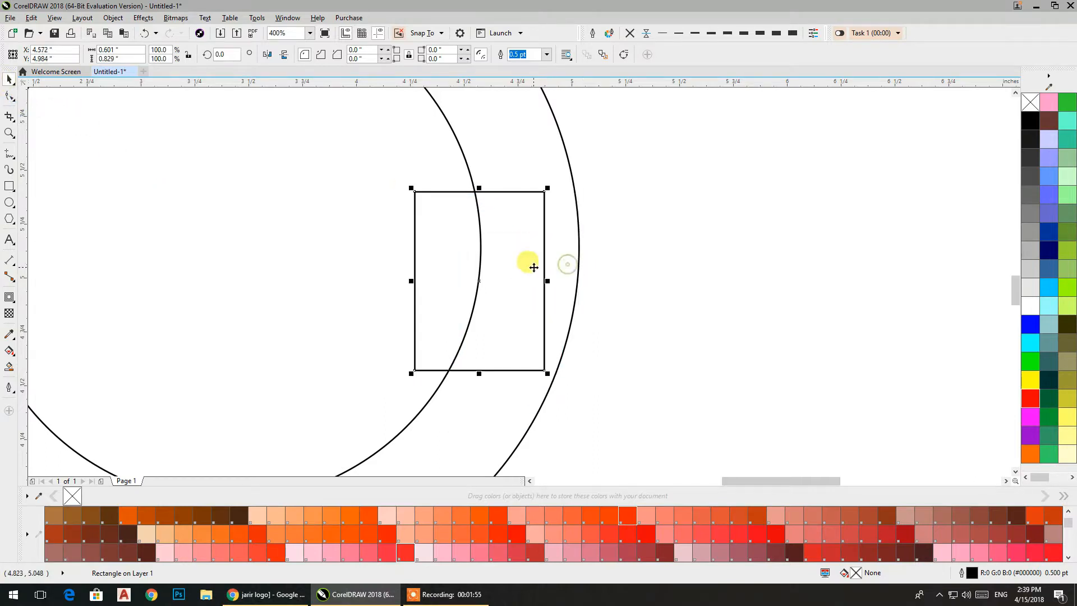
pyautogui.moveTo(542, 279); pyautogui.dragTo(579, 250)
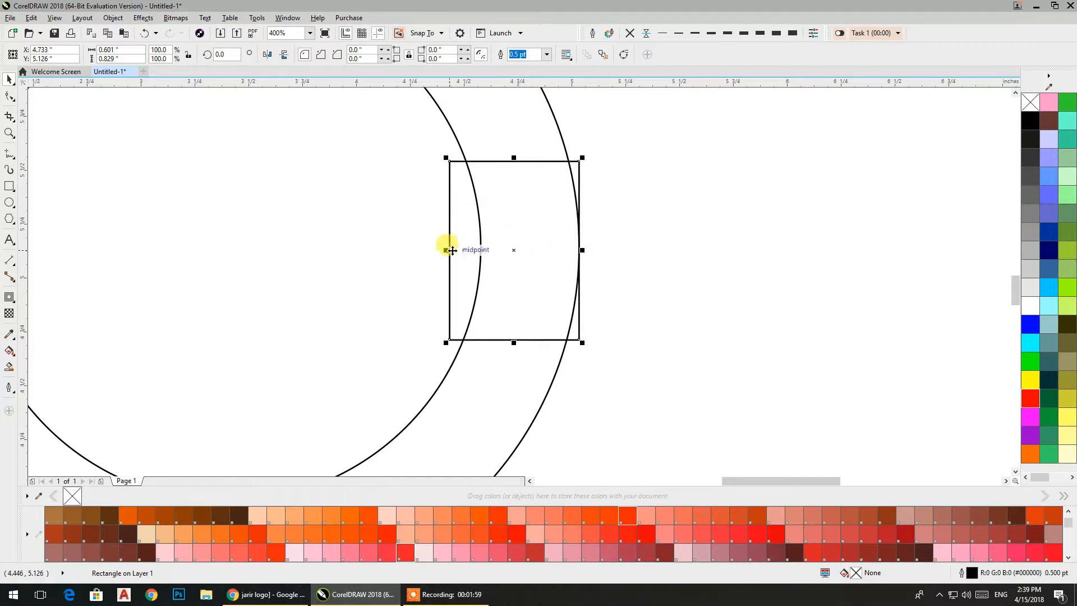
pyautogui.moveTo(448, 250); pyautogui.dragTo(481, 250)
# Move the rectangle to the bottom of the inner circle and centre it horizontally on that circle.
pyautogui.scroll(-3, 586, 242)
pyautogui.moveTo(578, 254); pyautogui.dragTo(495, 287)
pyautogui.keyDown('shift'); pyautogui.click(517, 297); pyautogui.keyUp('shift')
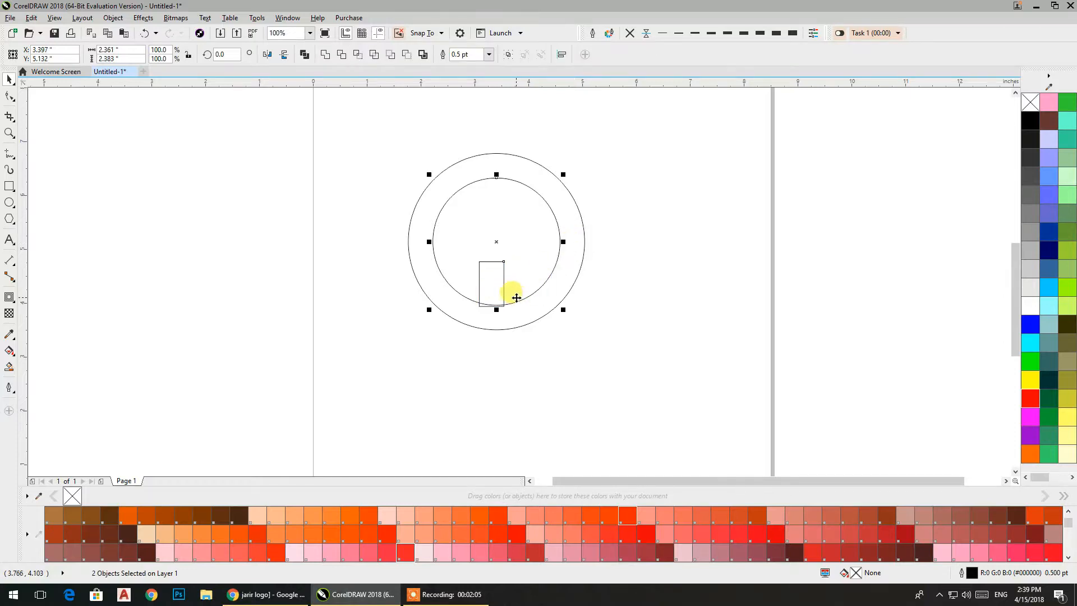
pyautogui.click(524, 261)
pyautogui.scroll(-2, 500, 293)
pyautogui.scroll(3, 496, 304)
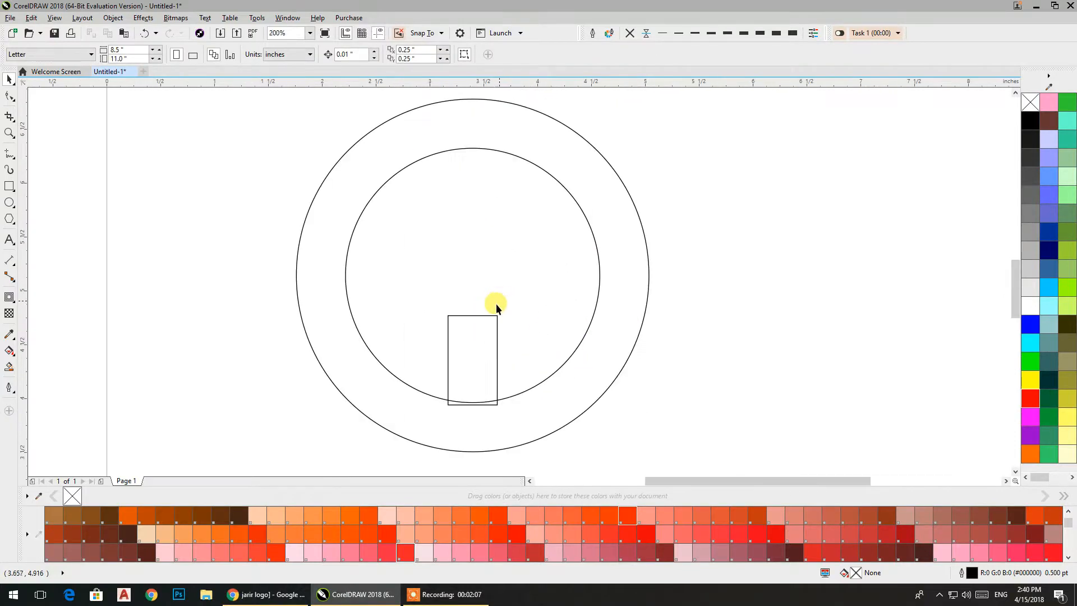
# Stretch the vertical rectangle upward to about 1.05 in high.
pyautogui.click(463, 359)
pyautogui.moveTo(474, 308); pyautogui.dragTo(474, 288)
pyautogui.scroll(-1, 509, 273)
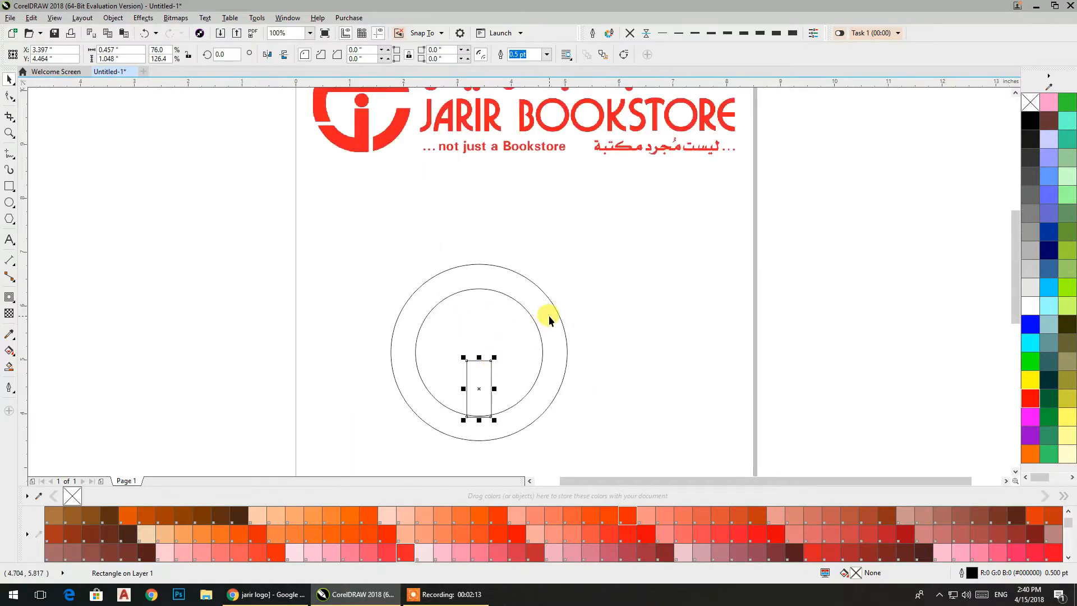
pyautogui.click(605, 306)
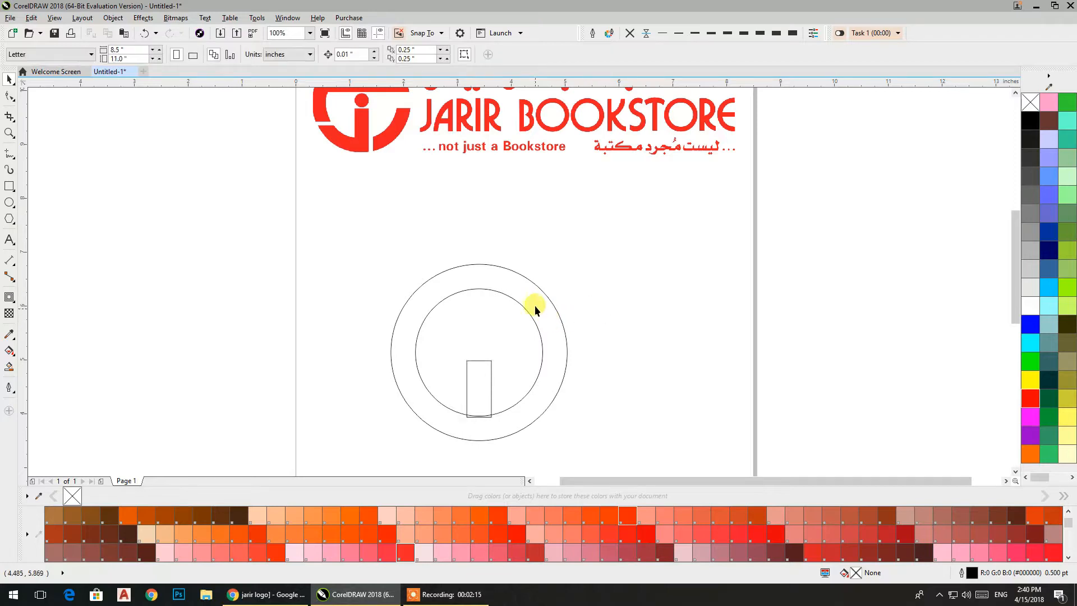
# Place a copy of the vertical rectangle beside the circles and rotate the copy 90°.
pyautogui.scroll(-1, 536, 306)
pyautogui.moveTo(516, 338); pyautogui.dragTo(611, 305)
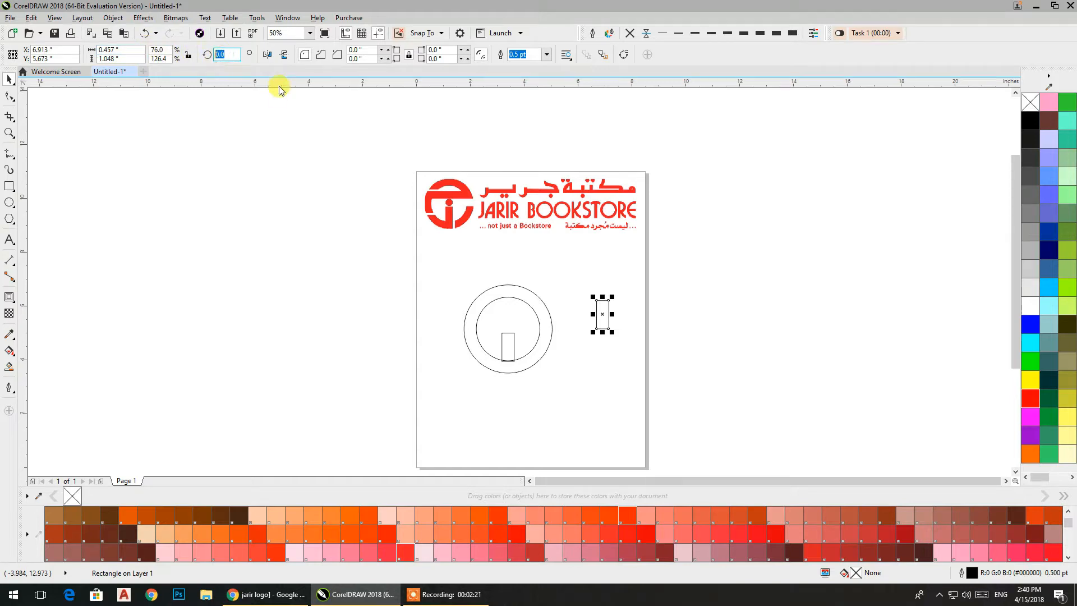
pyautogui.write('90')
pyautogui.press('Return')
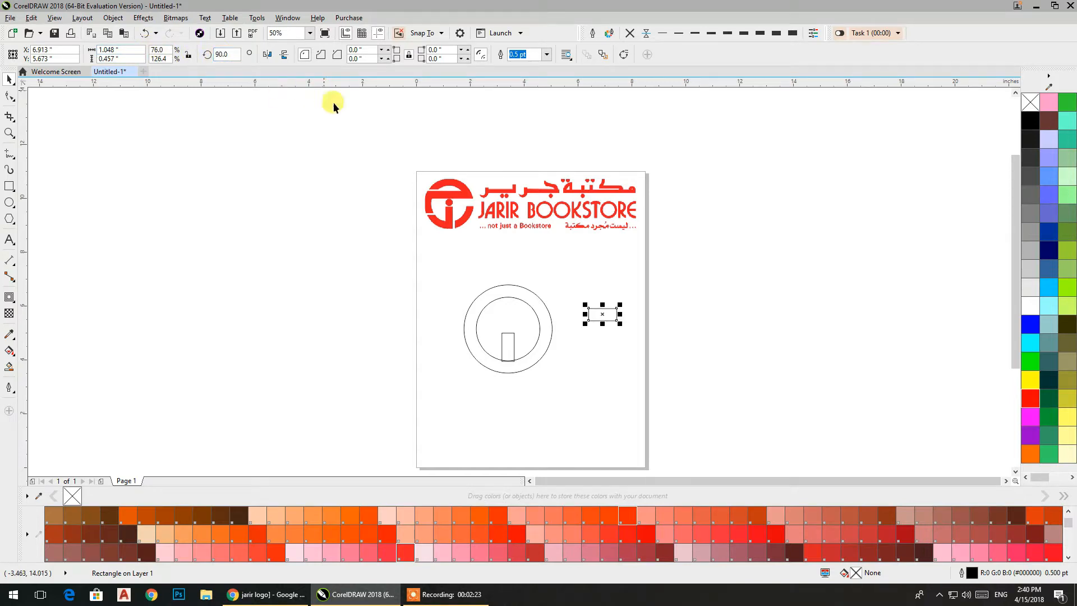
# Lengthen the rotated rectangle to about 3.07 in and place a copy of it across the upper part of the circles.
pyautogui.moveTo(621, 315); pyautogui.dragTo(622, 355)
pyautogui.click(640, 338)
pyautogui.click(622, 315)
pyautogui.moveTo(622, 318); pyautogui.dragTo(509, 308)
pyautogui.scroll(3, 548, 321)
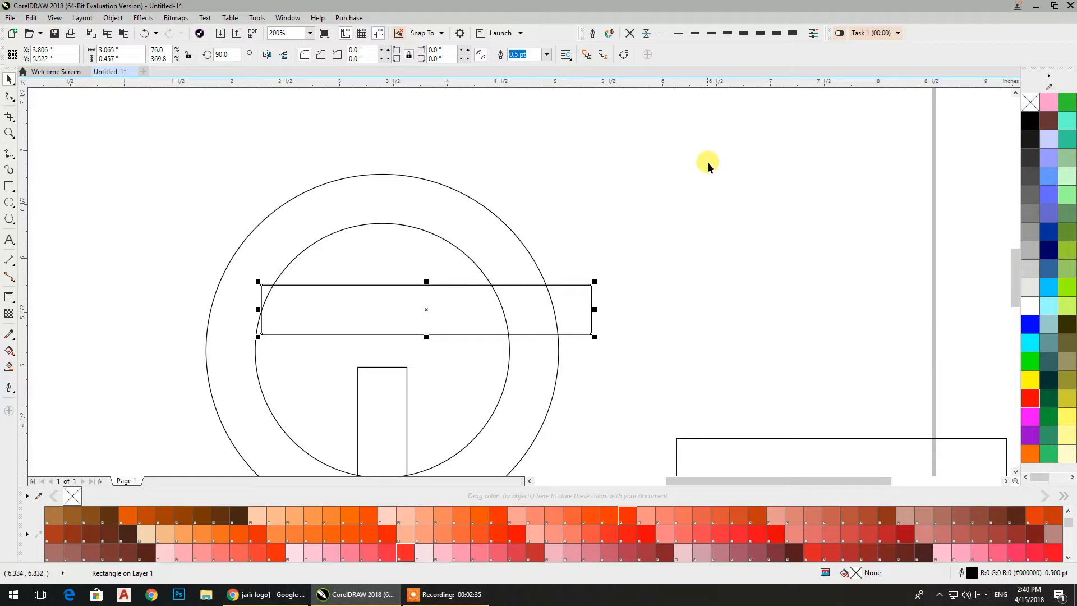
# Fill the two circles, the crossing bar and the vertical rectangle with light grey (#E6E6E6).
pyautogui.scroll(-2, 701, 166)
pyautogui.click(1031, 287)
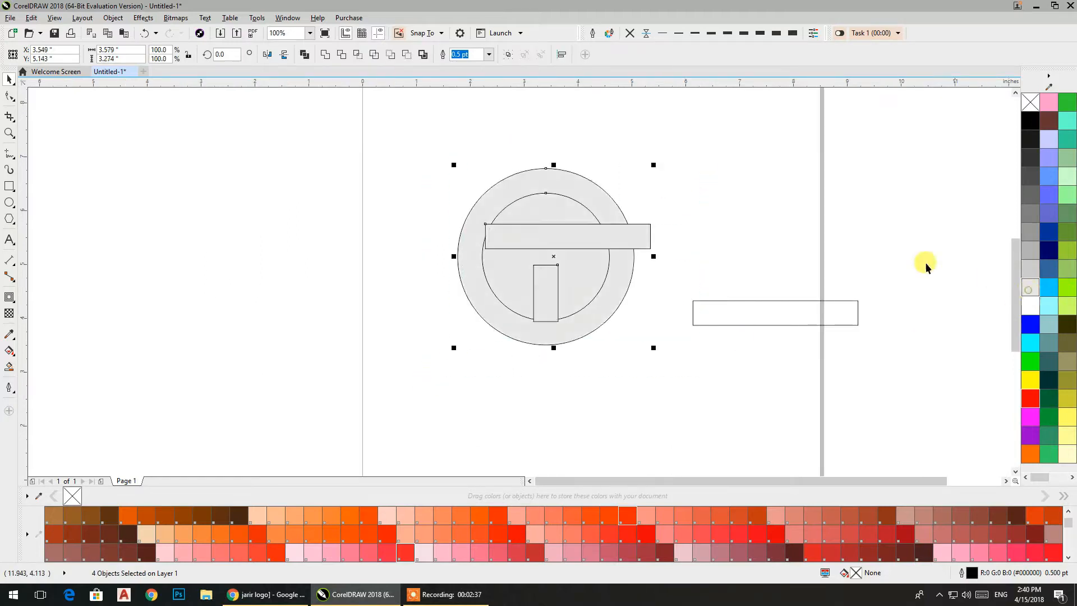
pyautogui.click(714, 187)
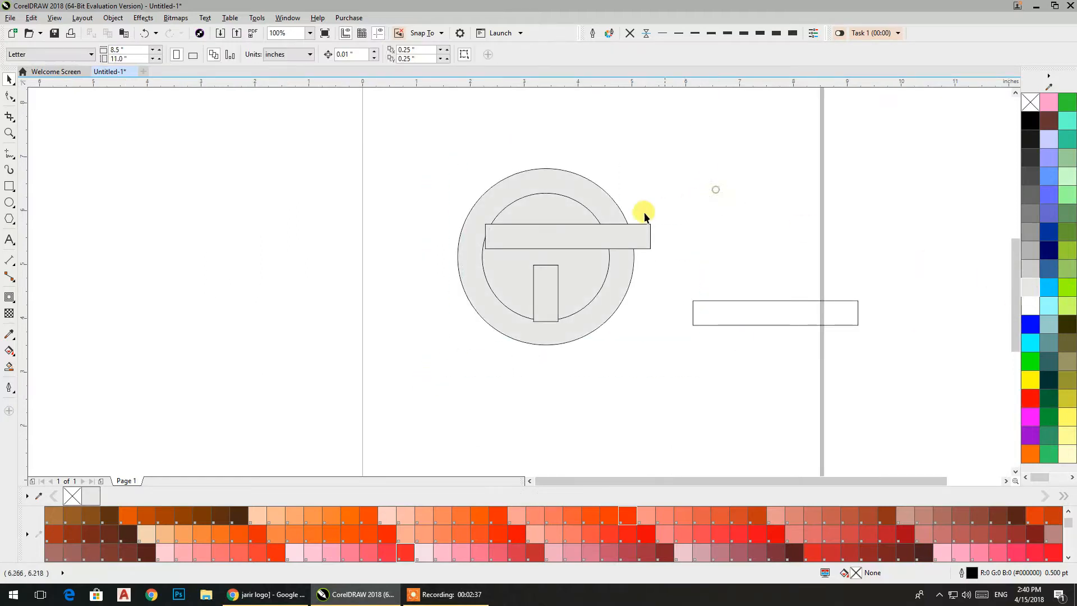
# Combine the outer and inner circles into a hollow ring.
pyautogui.click(595, 277)
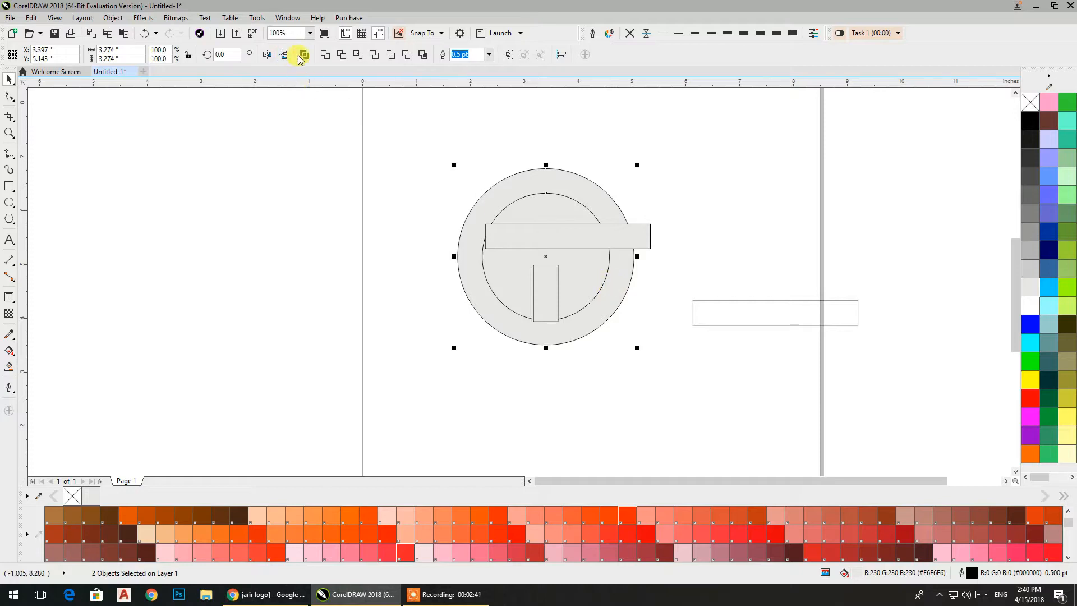
pyautogui.click(302, 55)
pyautogui.click(352, 167)
# Try to trim the ring with the horizontal bar in its current position, and undo the trim.
pyautogui.click(584, 241)
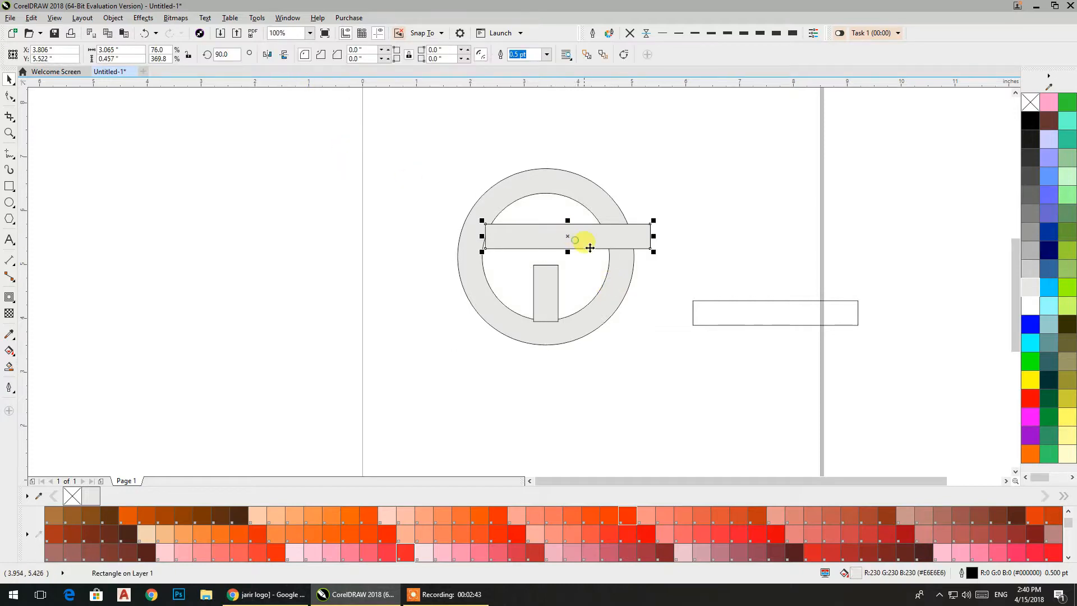
pyautogui.keyDown('shift'); pyautogui.click(613, 268); pyautogui.keyUp('shift')
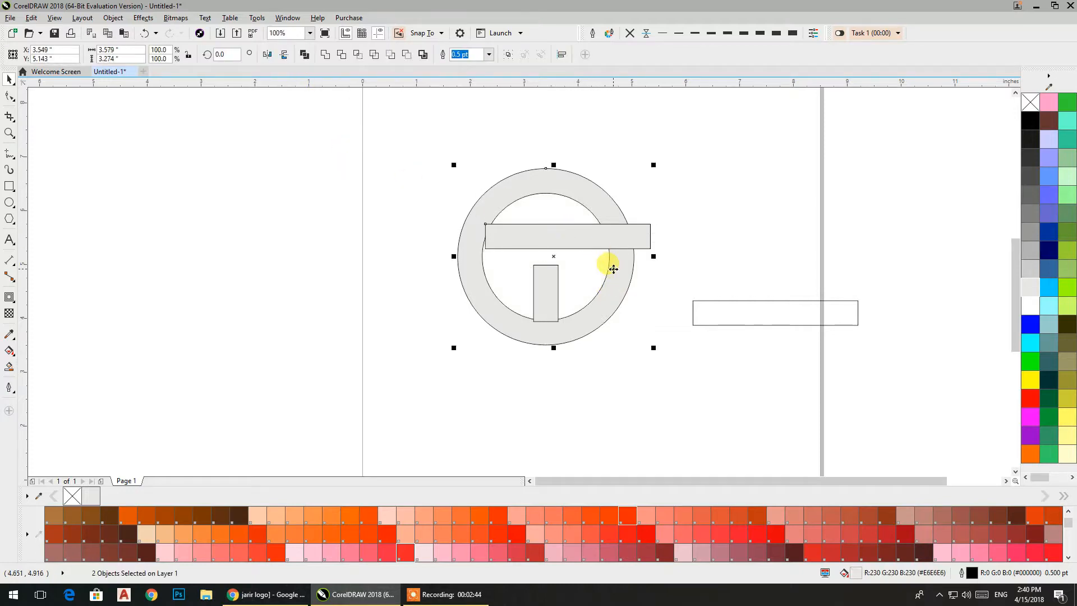
pyautogui.click(342, 54)
pyautogui.hotkey('ctrl', 'z')
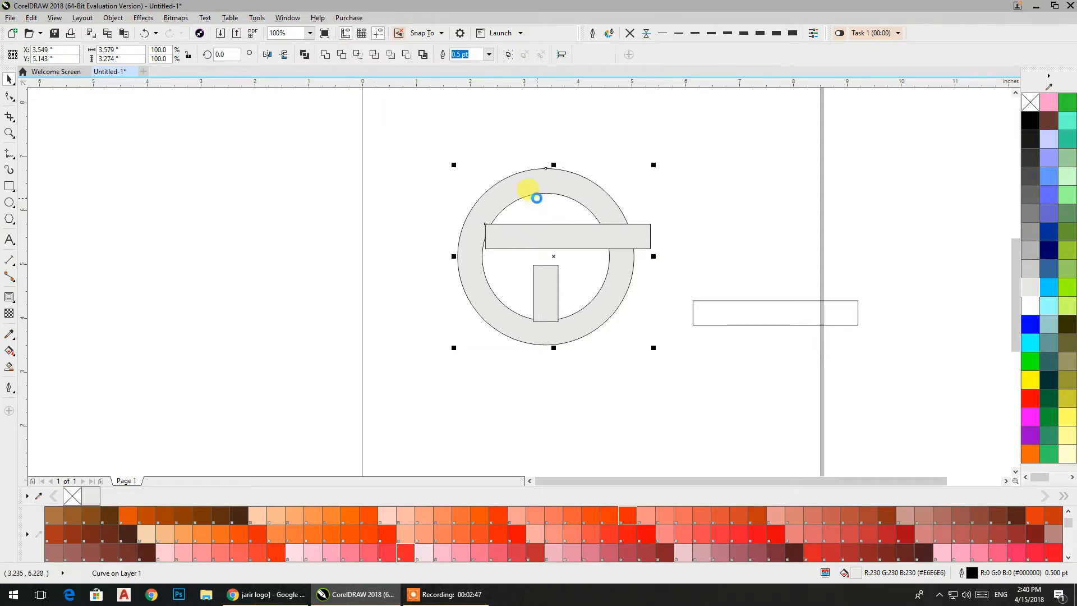
# Shift the horizontal bar to the right, clear of the ring's left side, and trim the ring with it.
pyautogui.click(539, 234)
pyautogui.moveTo(539, 234); pyautogui.dragTo(550, 239)
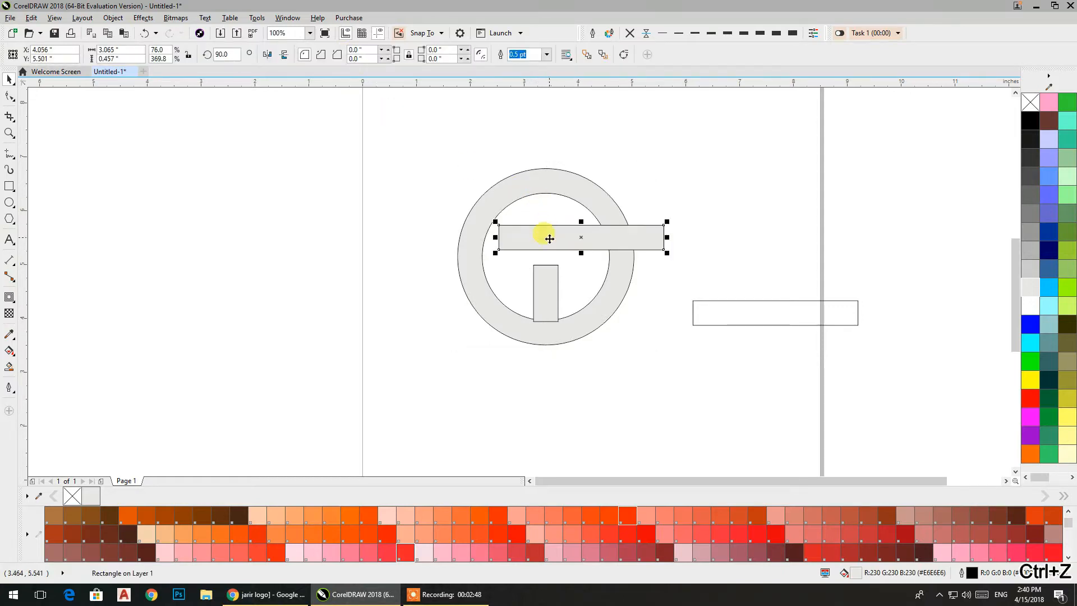
pyautogui.keyDown('shift'); pyautogui.click(598, 294); pyautogui.keyUp('shift')
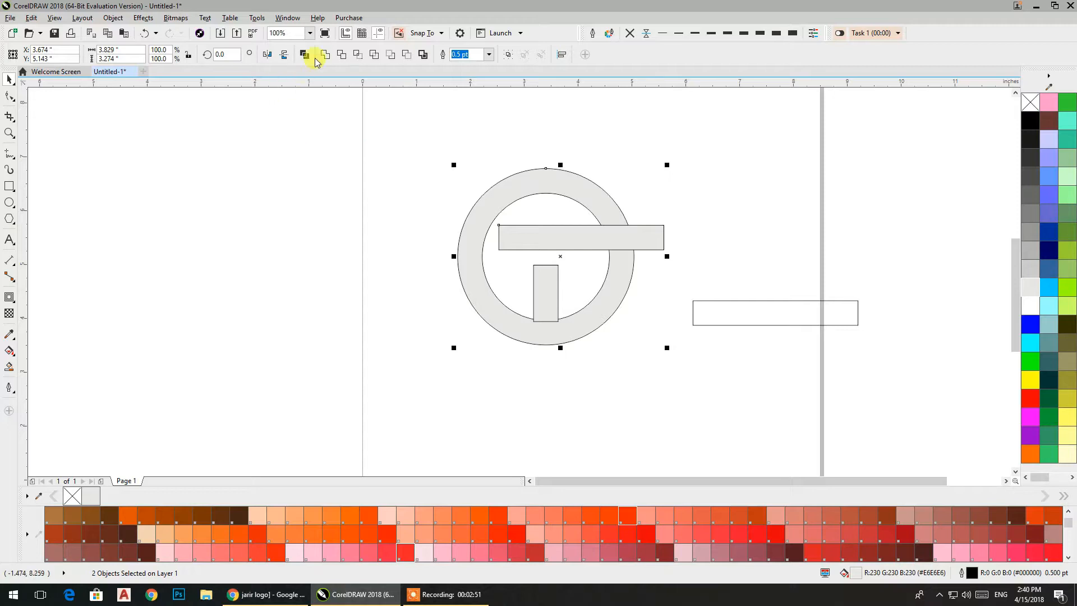
pyautogui.click(342, 56)
# Shorten the horizontal bar to about 1.89 in and position it overlapping the ring's left side.
pyautogui.moveTo(505, 235); pyautogui.dragTo(547, 232)
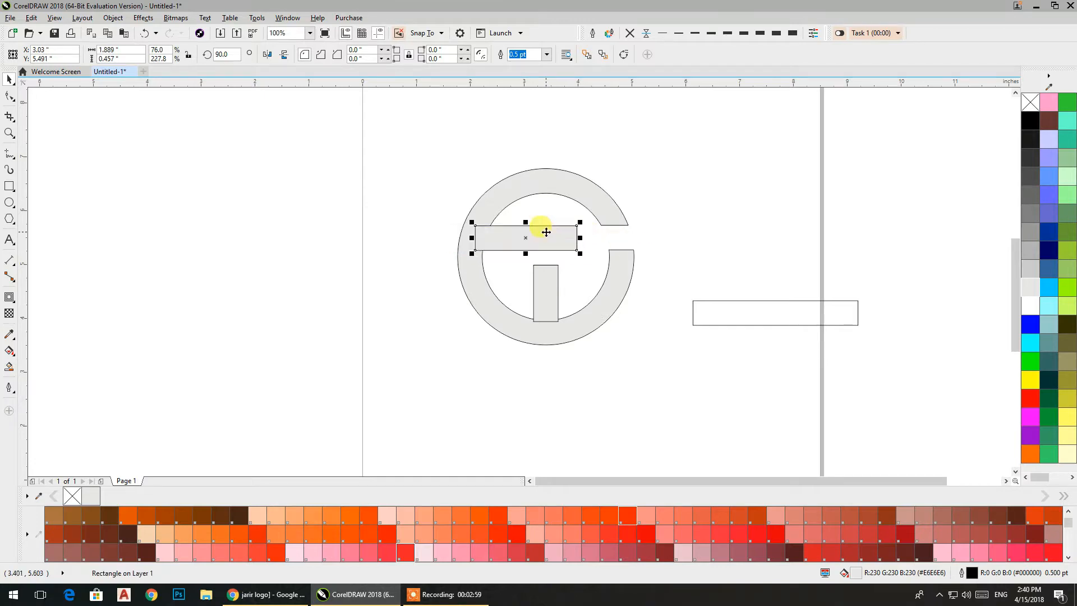
pyautogui.scroll(-2, 547, 223)
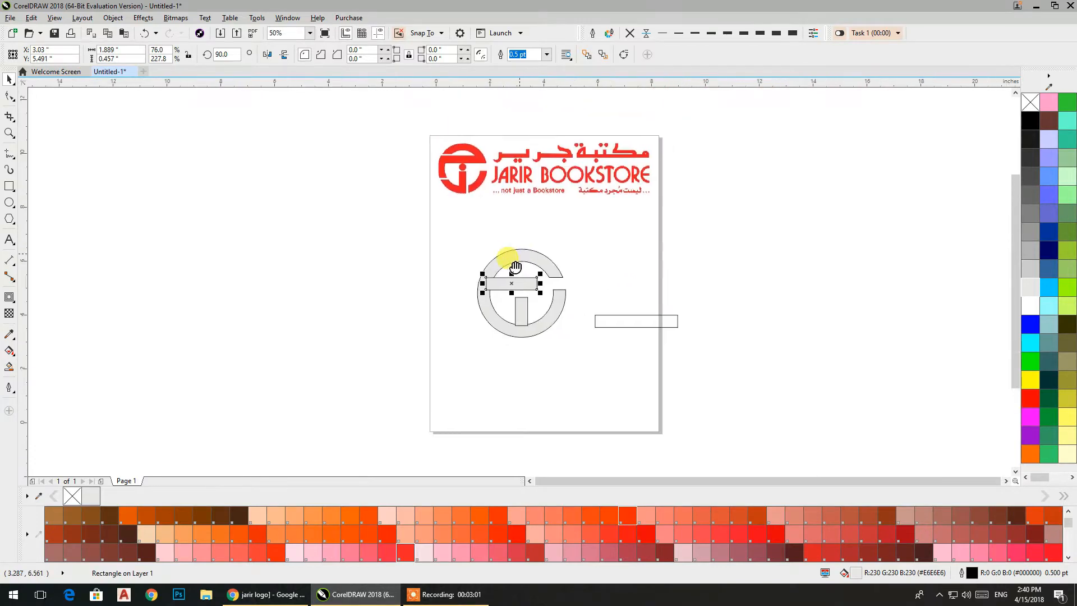
pyautogui.scroll(2, 484, 321)
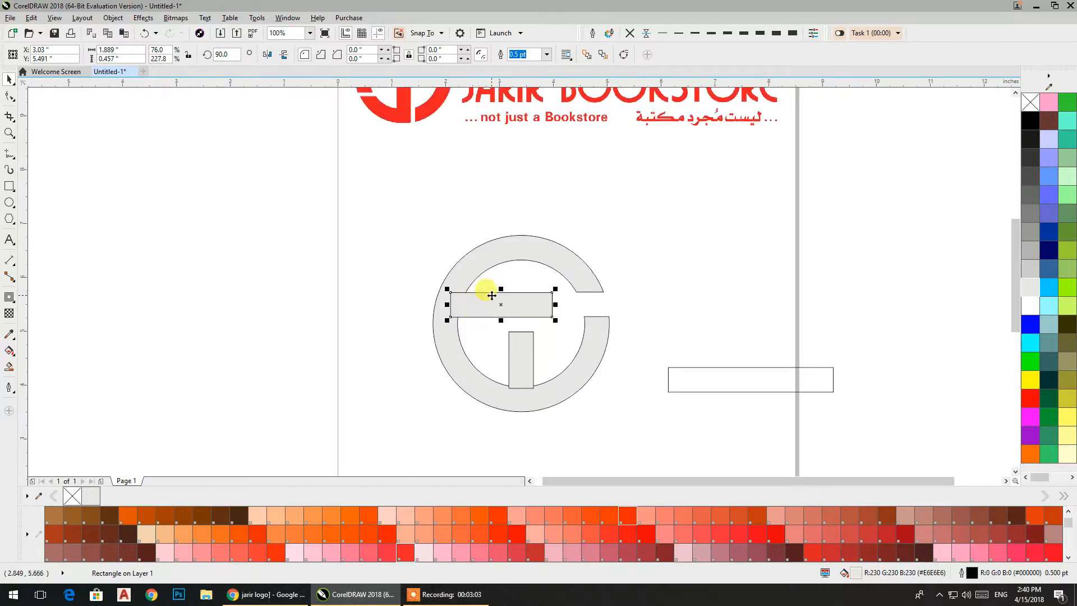
# Try to weld the horizontal bar to the ring, and undo the weld.
pyautogui.keyDown('shift'); pyautogui.click(469, 274); pyautogui.keyUp('shift')
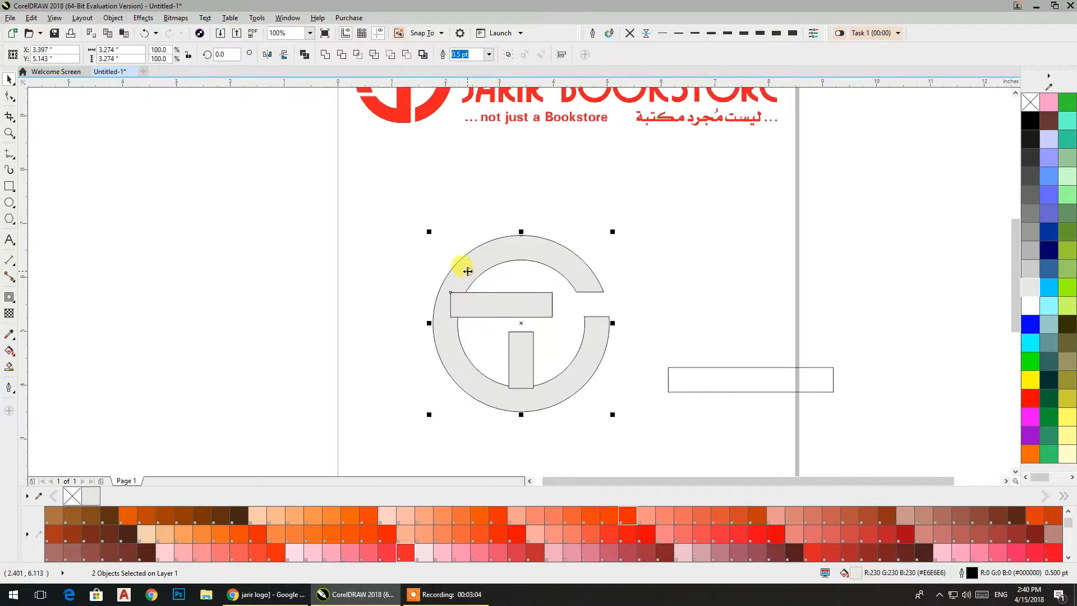
pyautogui.click(326, 57)
pyautogui.click(379, 175)
pyautogui.scroll(-2, 544, 233)
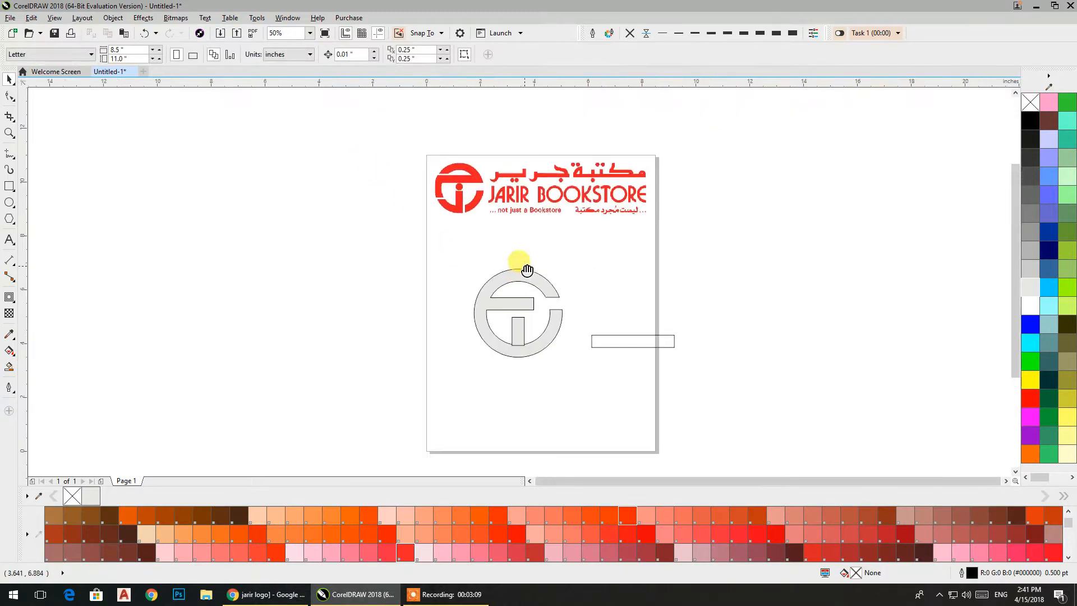
pyautogui.moveTo(514, 303); pyautogui.dragTo(491, 287)
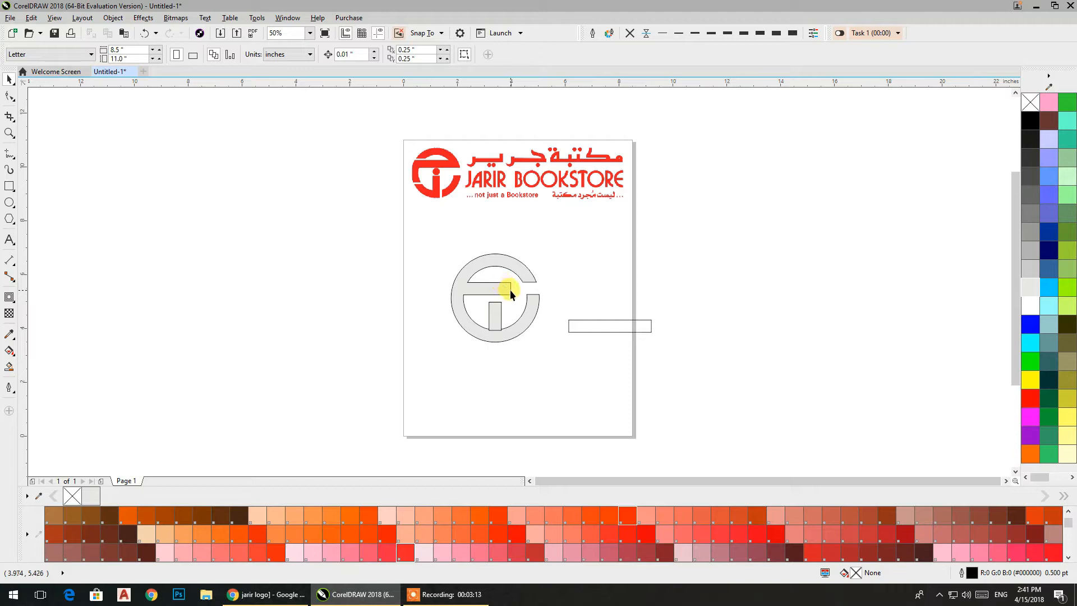
pyautogui.hotkey('ctrl', 'z')
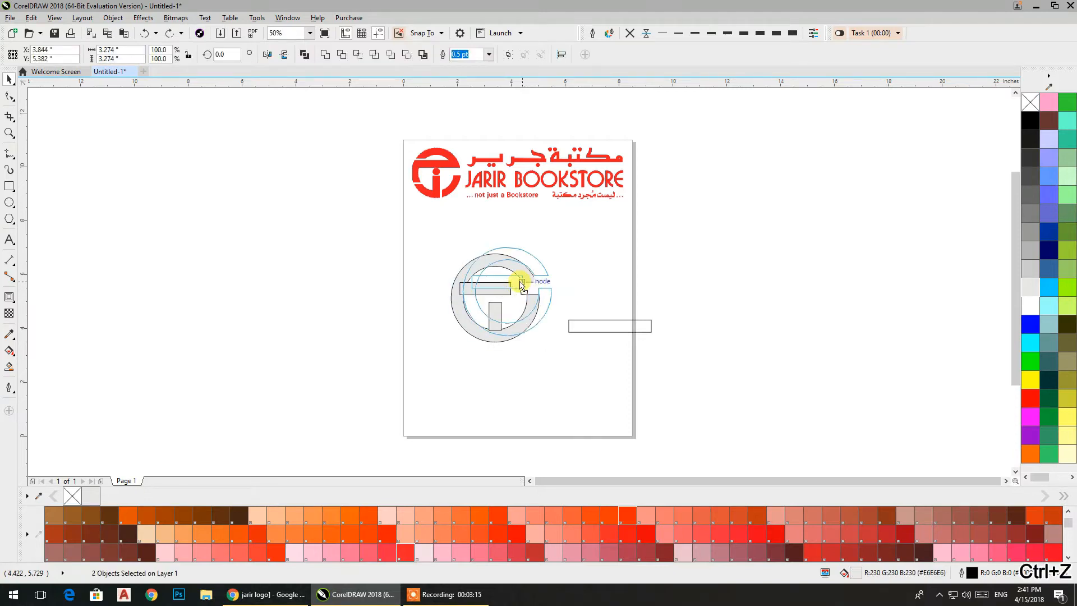
# Weld the vertical rectangle to the bottom of the ring.
pyautogui.click(548, 326)
pyautogui.click(495, 318)
pyautogui.keyDown('shift'); pyautogui.click(511, 330); pyautogui.keyUp('shift')
pyautogui.click(325, 54)
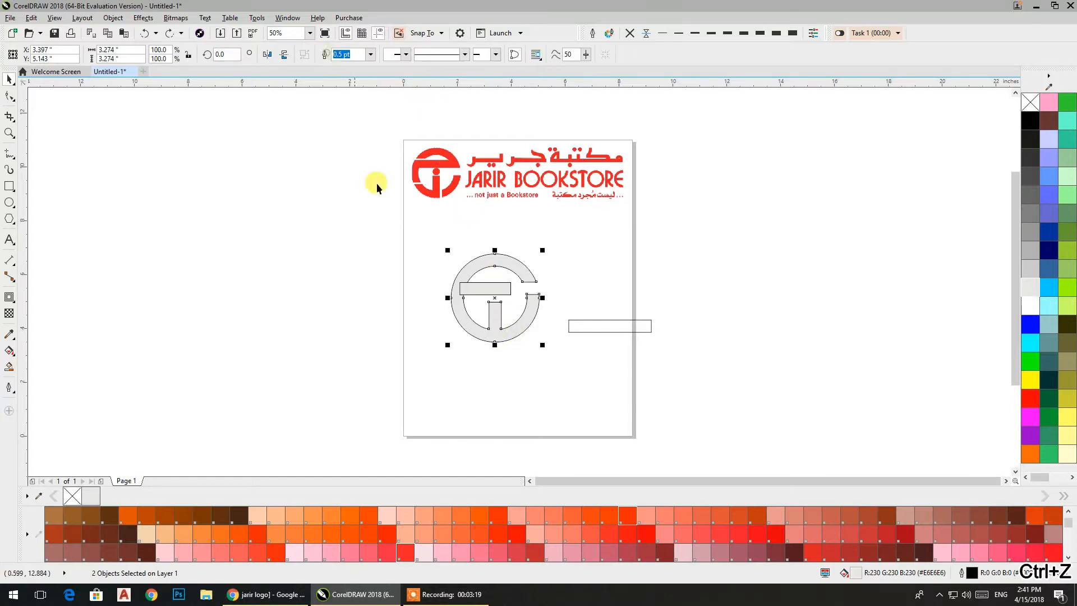
# Reposition the horizontal bar across the ring and stretch it rightward to about 2.65 in wide.
pyautogui.click(508, 347)
pyautogui.click(496, 285)
pyautogui.moveTo(496, 285); pyautogui.dragTo(494, 280)
pyautogui.scroll(2, 494, 277)
pyautogui.moveTo(548, 303); pyautogui.dragTo(626, 322)
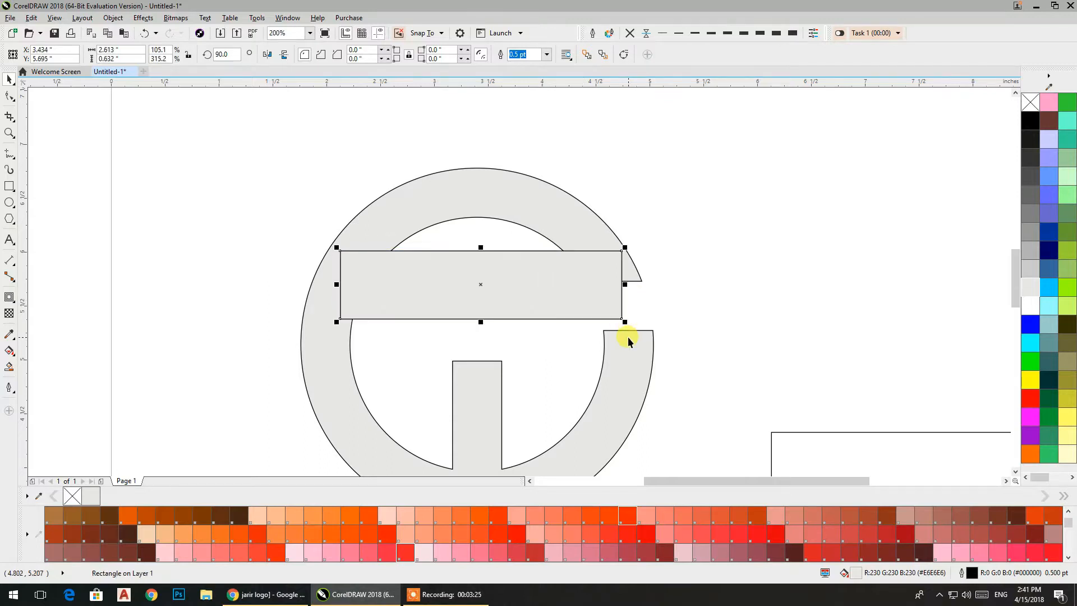
pyautogui.hotkey('ctrl', 'z')
pyautogui.moveTo(547, 275); pyautogui.dragTo(629, 276)
pyautogui.hotkey('ctrl', 'q')
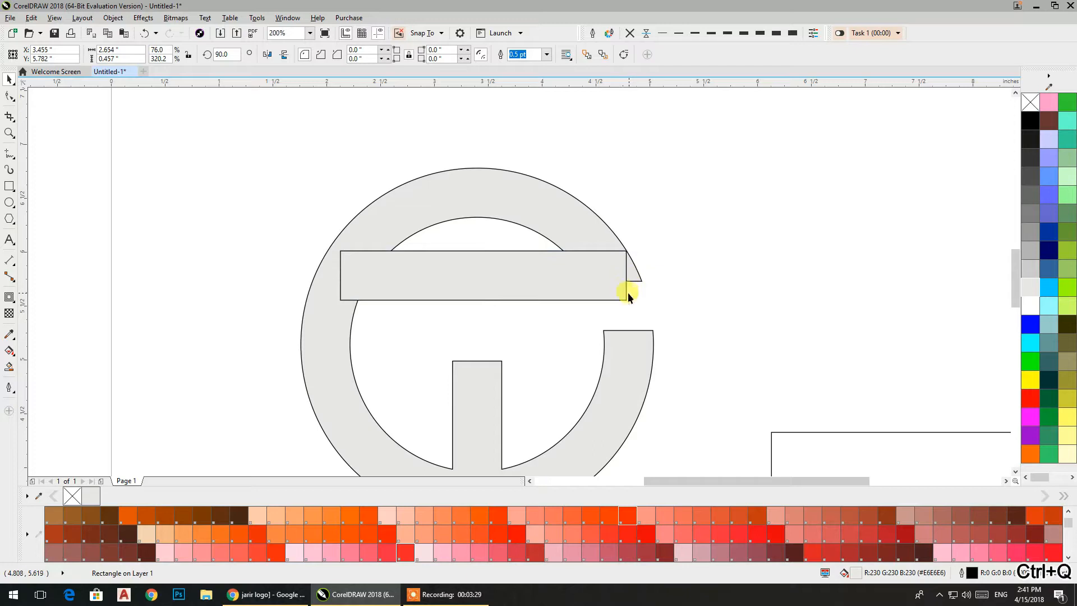
pyautogui.hotkey('ctrl', 'z')
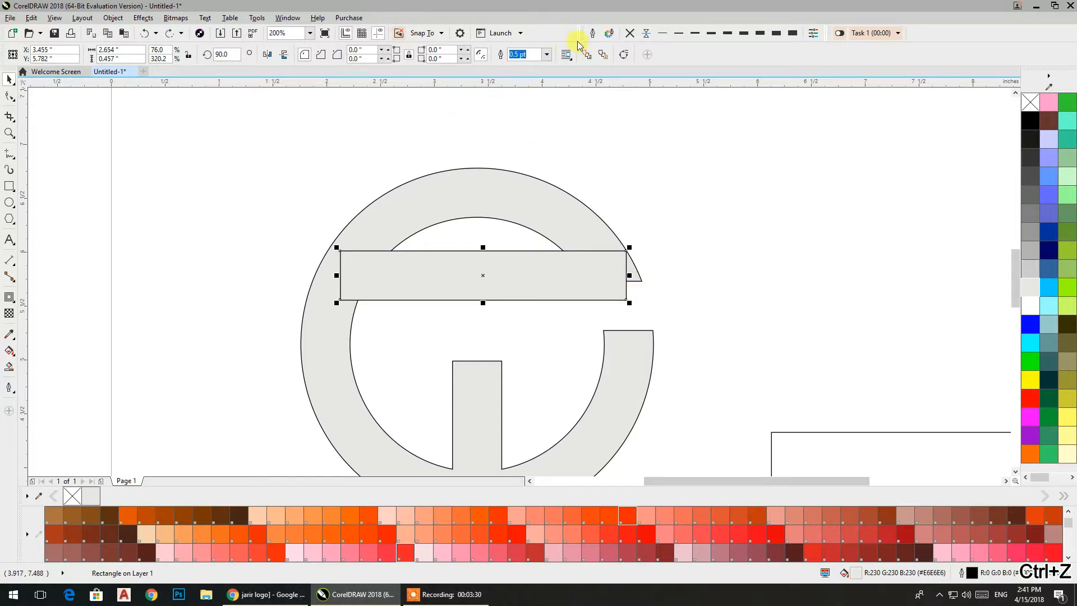
# Convert the horizontal bar to curves and slant its right end by adding a top-edge node and deleting the upper-right corner node.
pyautogui.click(622, 60)
pyautogui.click(11, 97)
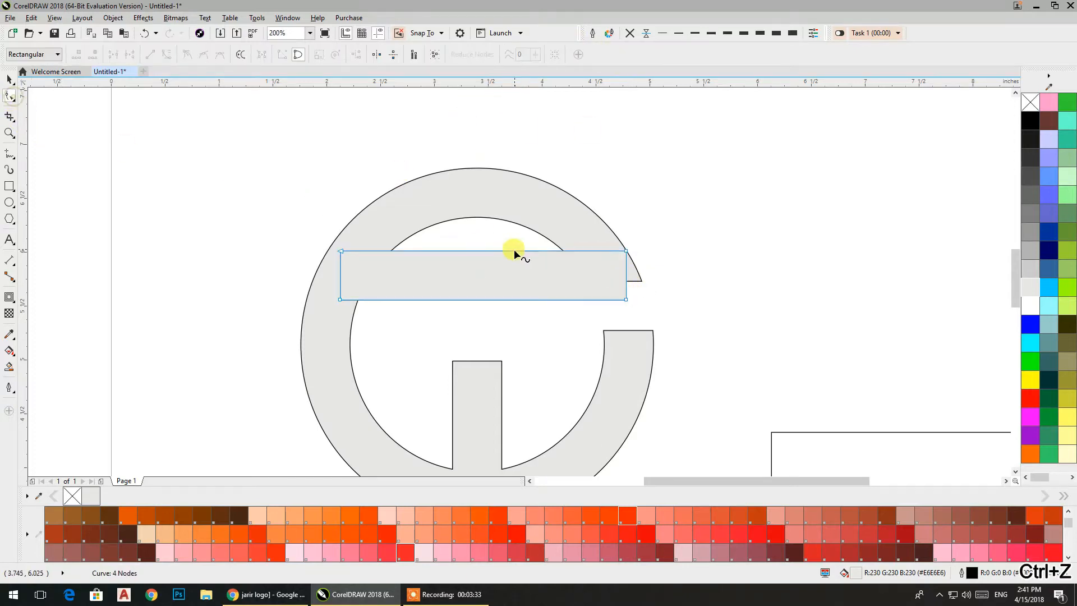
pyautogui.doubleClick(599, 251)
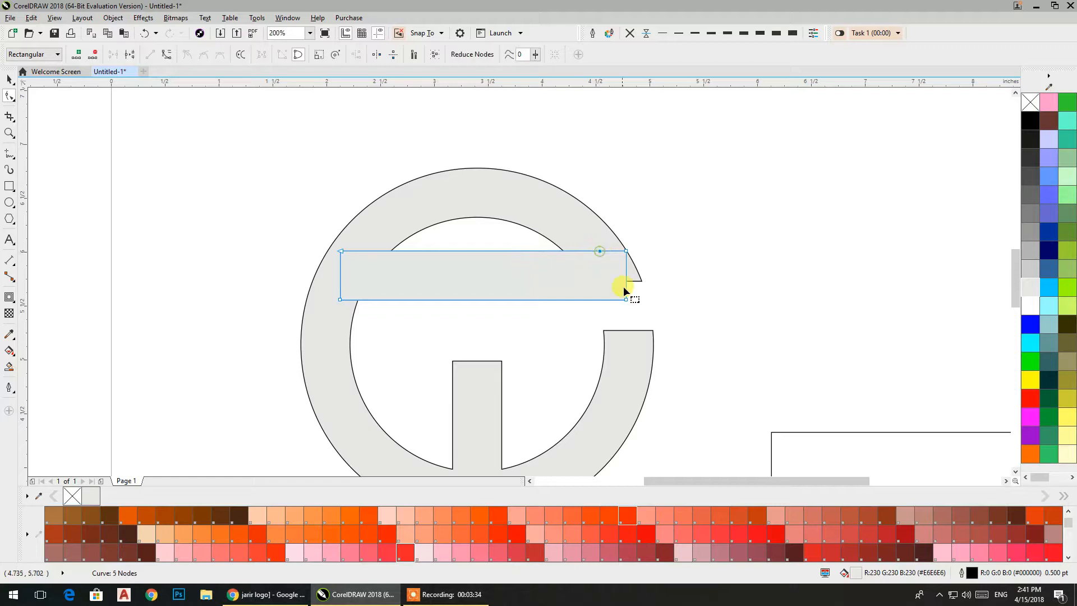
pyautogui.doubleClick(625, 250)
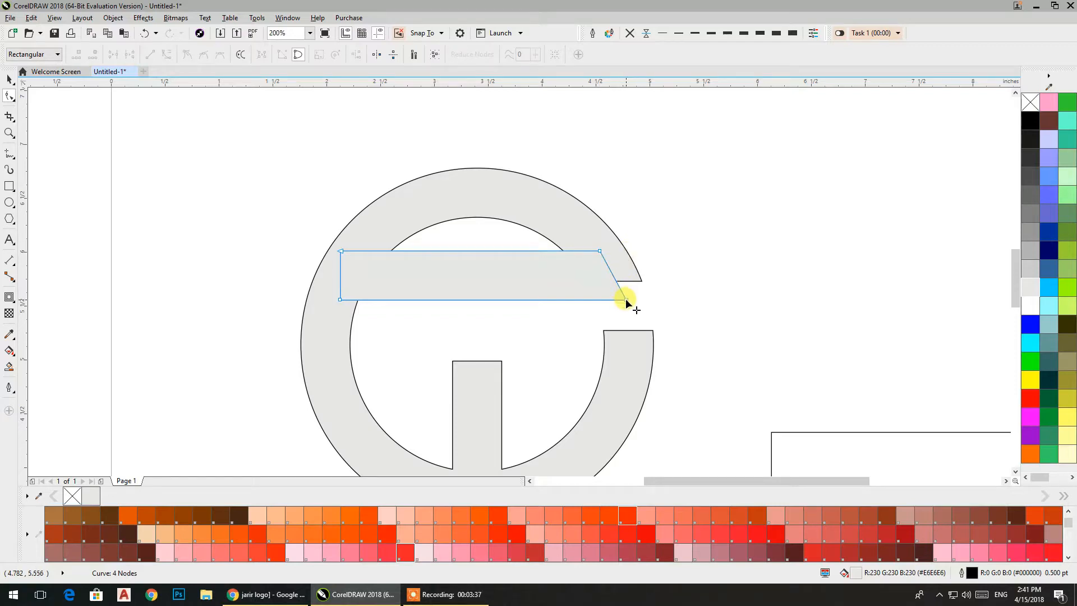
# Shift the lower and upper corner nodes of the bar's slanted end outward to meet the ring's outer outline.
pyautogui.moveTo(626, 299); pyautogui.dragTo(646, 300)
pyautogui.moveTo(600, 250); pyautogui.dragTo(613, 252)
pyautogui.hotkey('ctrl', 'z')
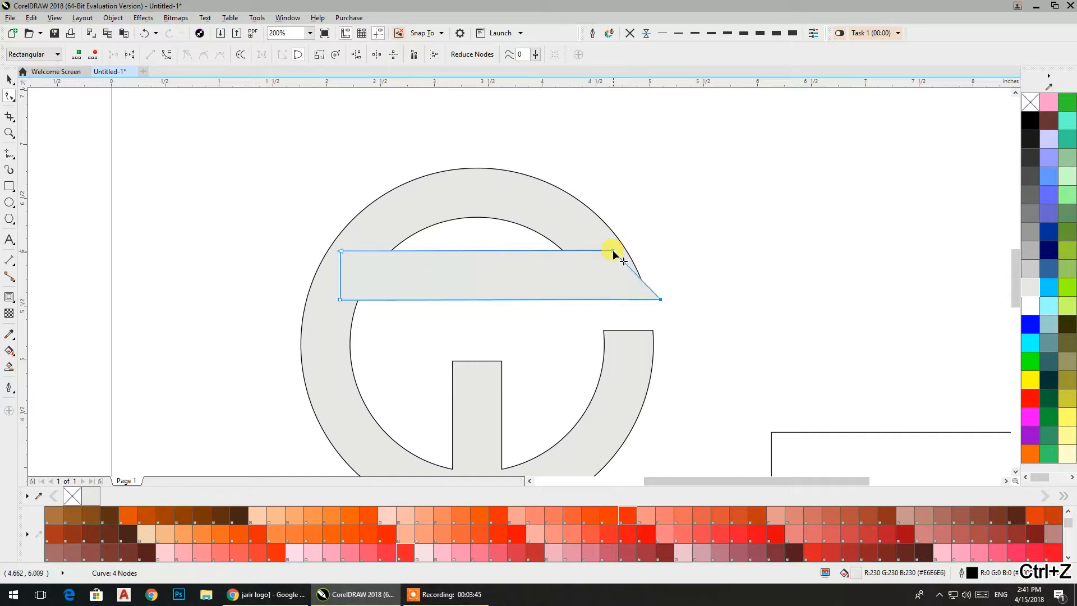
pyautogui.hotkey('ctrl', 'z')
pyautogui.moveTo(600, 251); pyautogui.dragTo(625, 248)
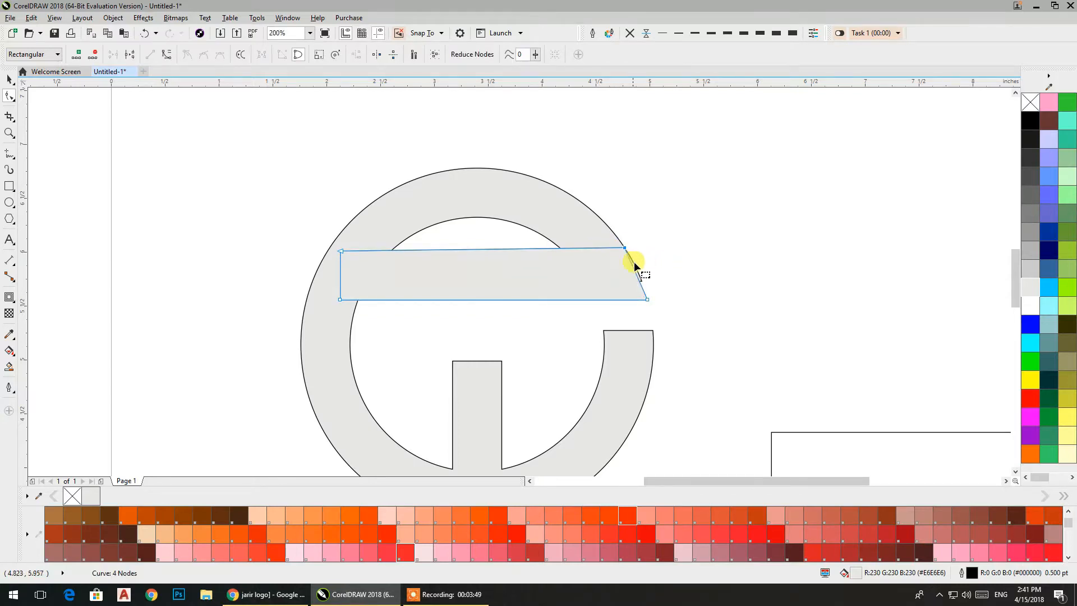
# Convert the bar's slanted end to a curve and bend it to follow the ring's outer arc.
pyautogui.click(635, 273)
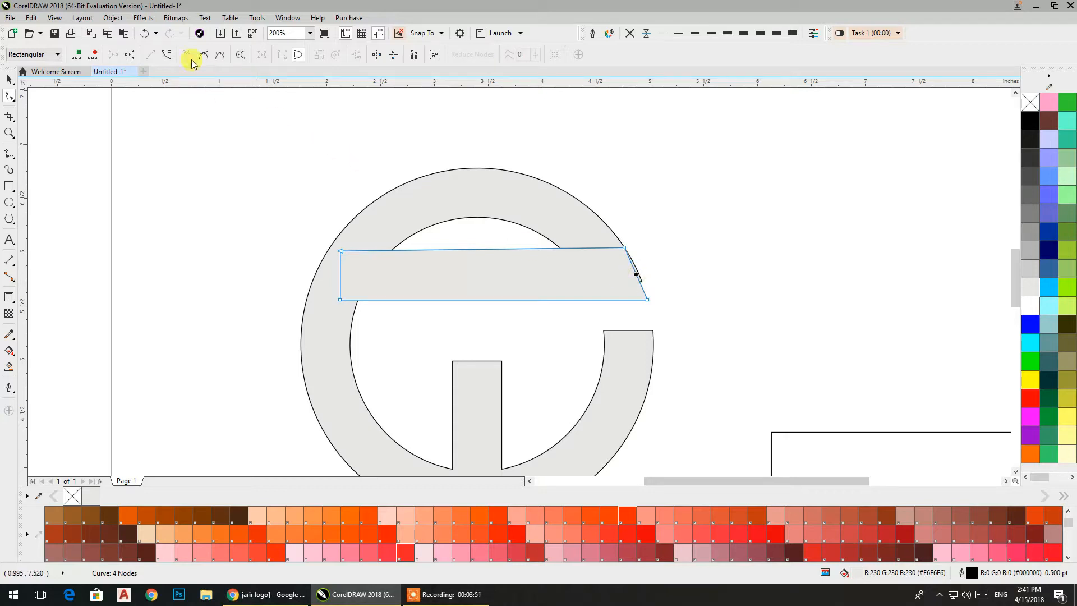
pyautogui.click(166, 54)
pyautogui.scroll(3, 638, 277)
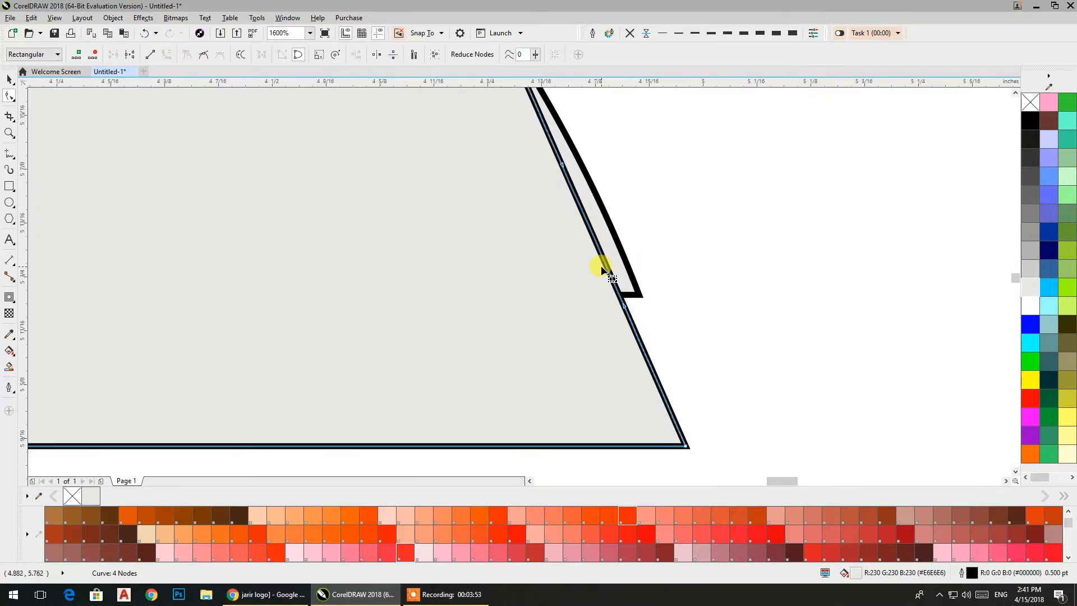
pyautogui.moveTo(605, 270); pyautogui.dragTo(630, 272)
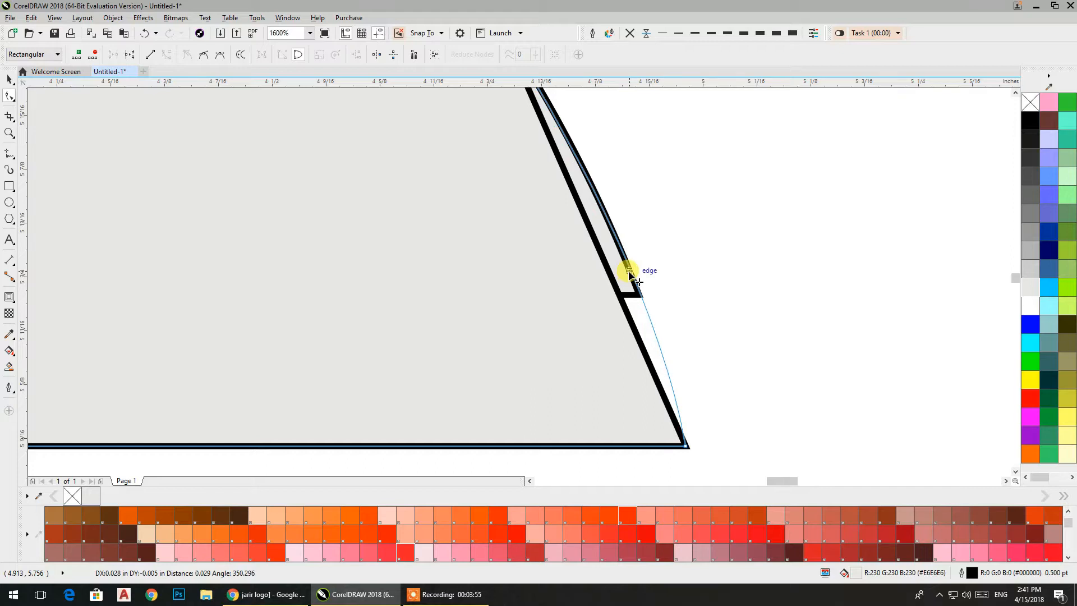
pyautogui.scroll(-2, 629, 272)
pyautogui.hscroll(-4, 730, 286)
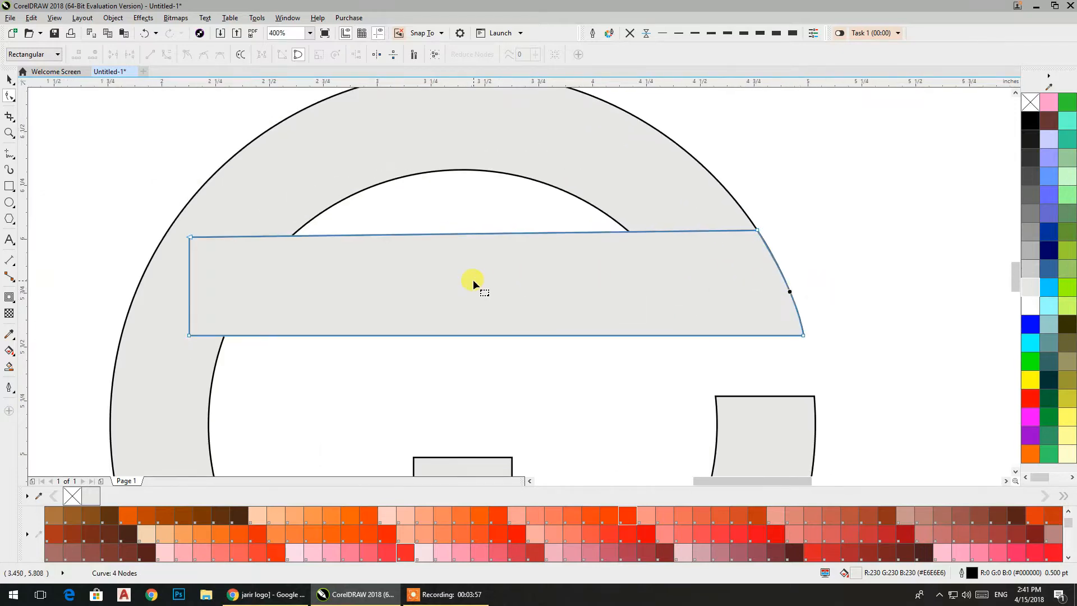
pyautogui.scroll(-1, 472, 281)
# Weld the reshaped horizontal bar to the ring.
pyautogui.click(9, 79)
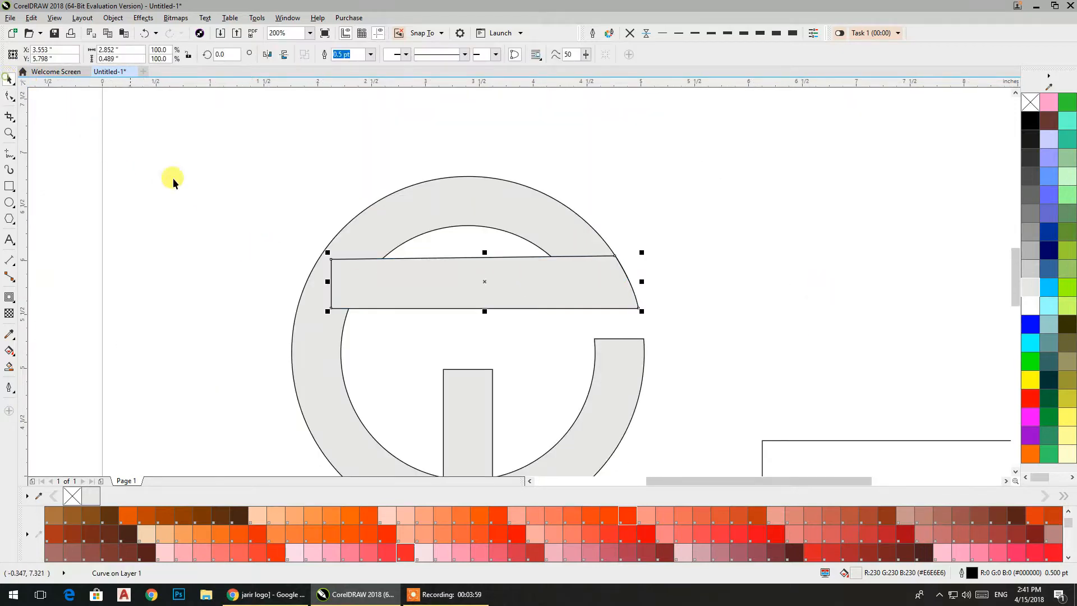
pyautogui.keyDown('shift'); pyautogui.click(444, 211); pyautogui.keyUp('shift')
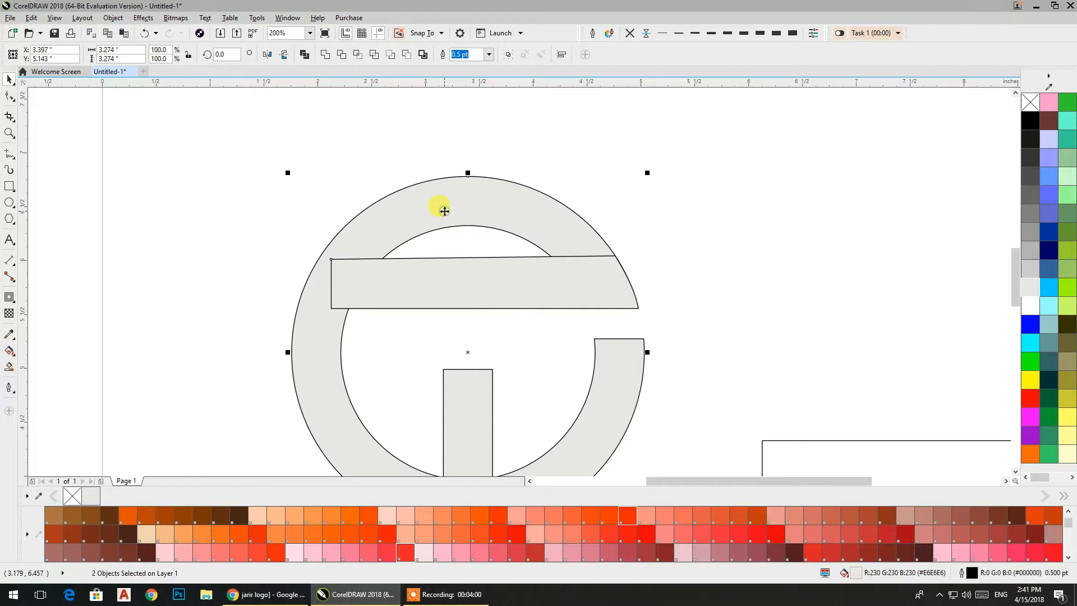
pyautogui.click(325, 54)
pyautogui.click(347, 148)
# Place the spare unfilled rectangle directly under the welded bar, across the ring's right opening, and fill it with light gray #E6E6E6.
pyautogui.scroll(-1, 426, 253)
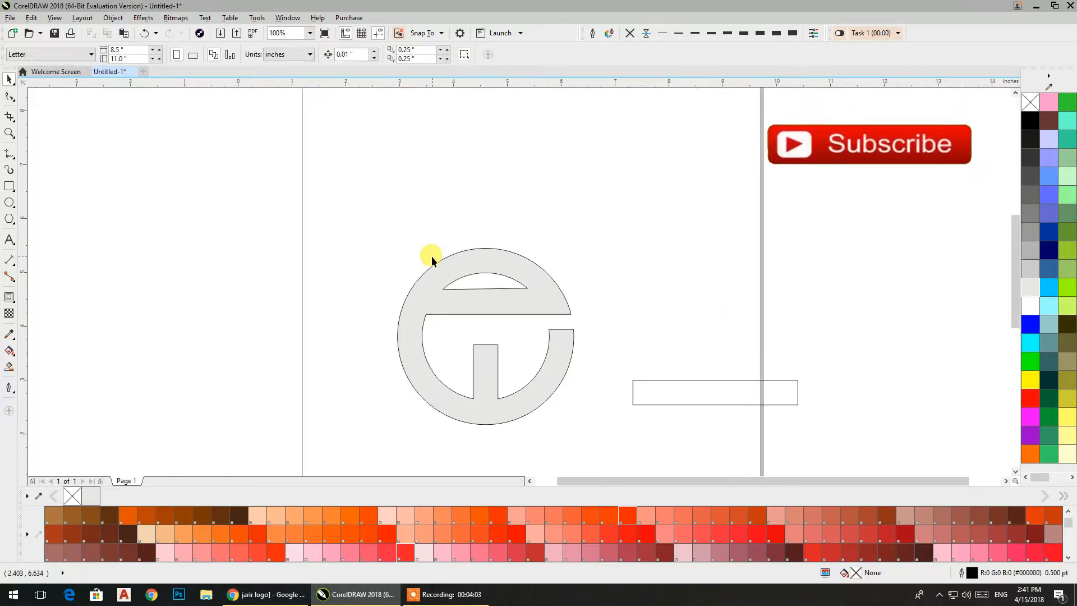
pyautogui.scroll(1, 421, 269)
pyautogui.scroll(1, 409, 286)
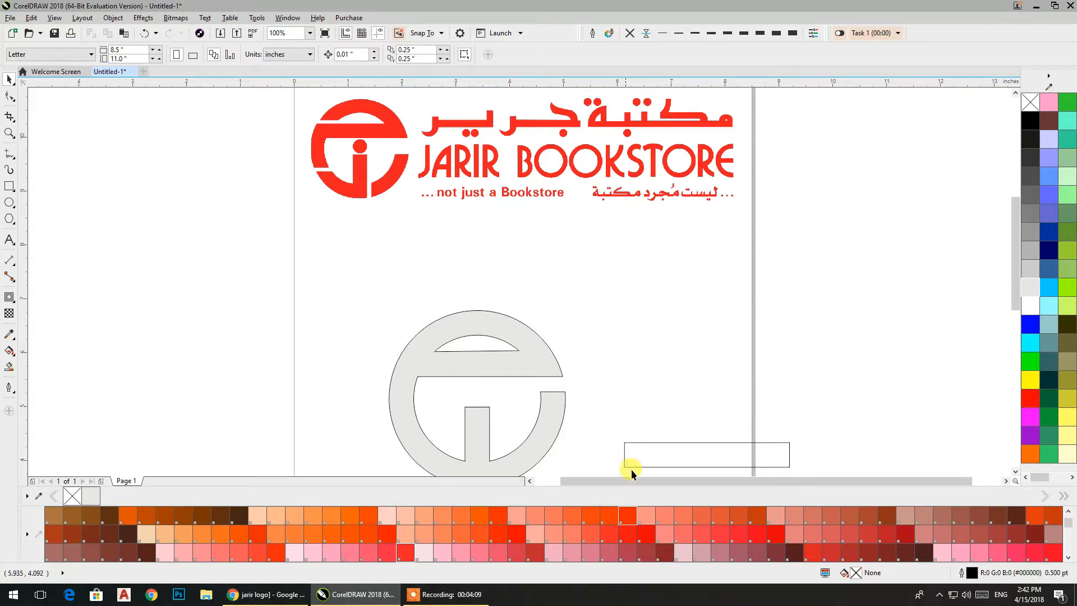
pyautogui.moveTo(673, 460); pyautogui.dragTo(556, 398)
pyautogui.scroll(2, 561, 381)
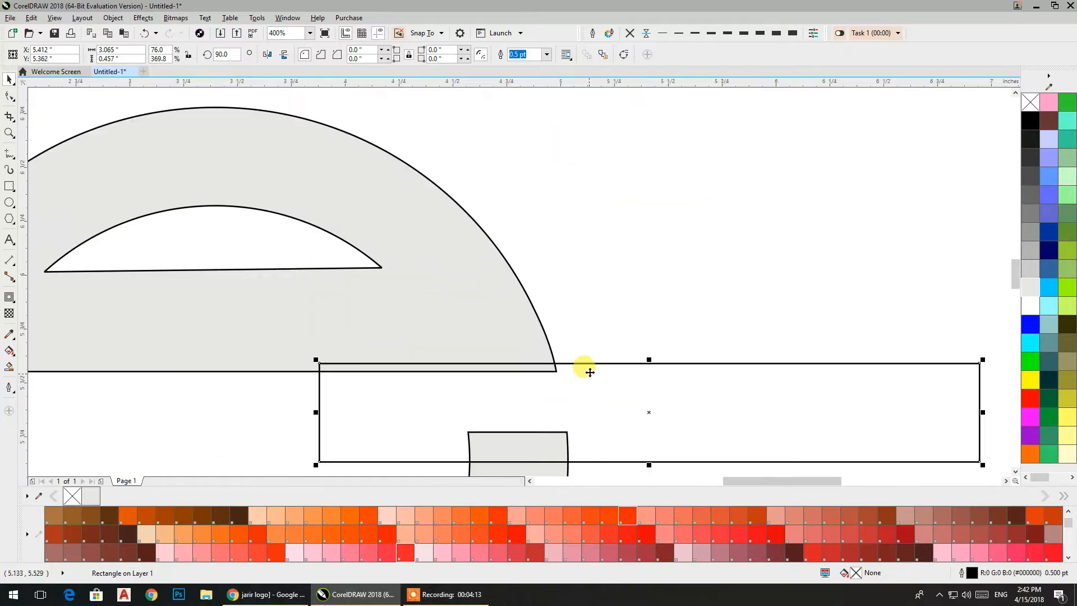
pyautogui.moveTo(591, 365); pyautogui.dragTo(550, 370)
pyautogui.scroll(-2, 550, 370)
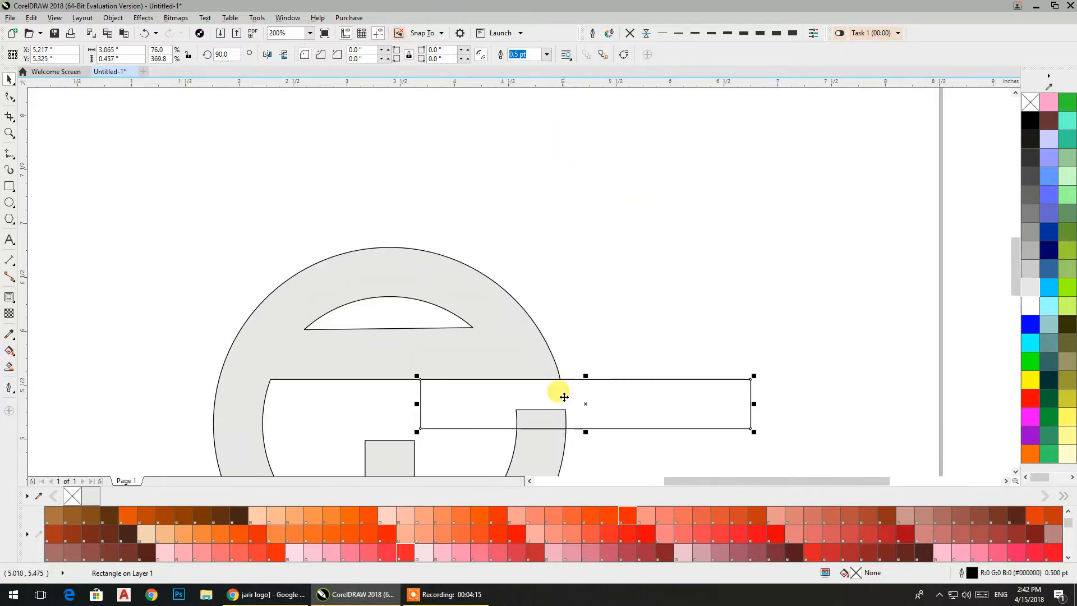
pyautogui.click(1030, 288)
# Trim the ring with the light gray rectangle to widen the right opening, and move the rectangle clear to the right.
pyautogui.keyDown('shift'); pyautogui.click(503, 366); pyautogui.keyUp('shift')
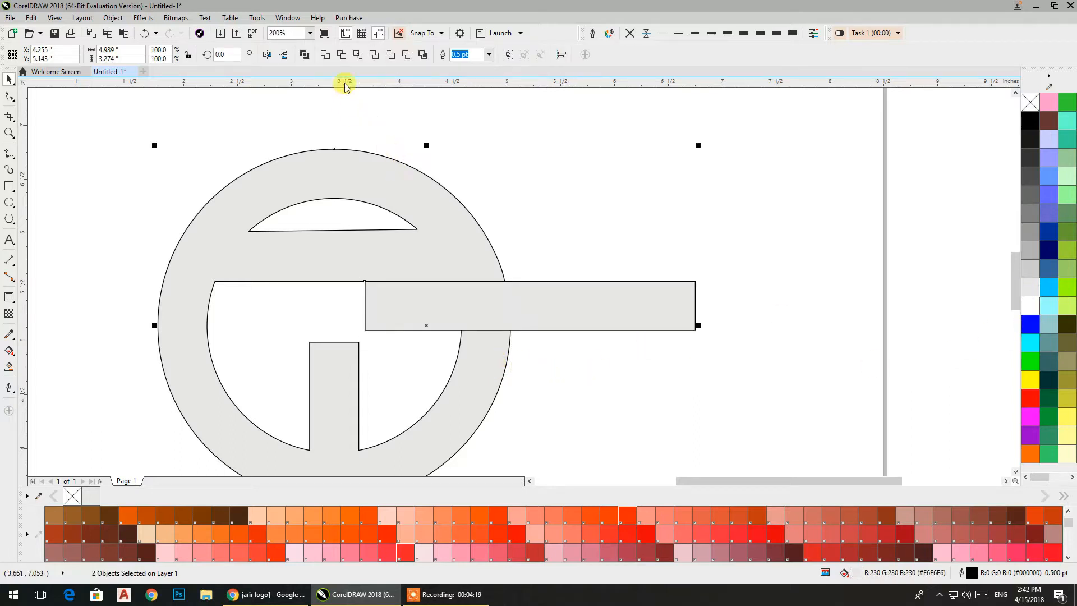
pyautogui.click(341, 59)
pyautogui.click(637, 209)
pyautogui.moveTo(586, 294); pyautogui.dragTo(808, 303)
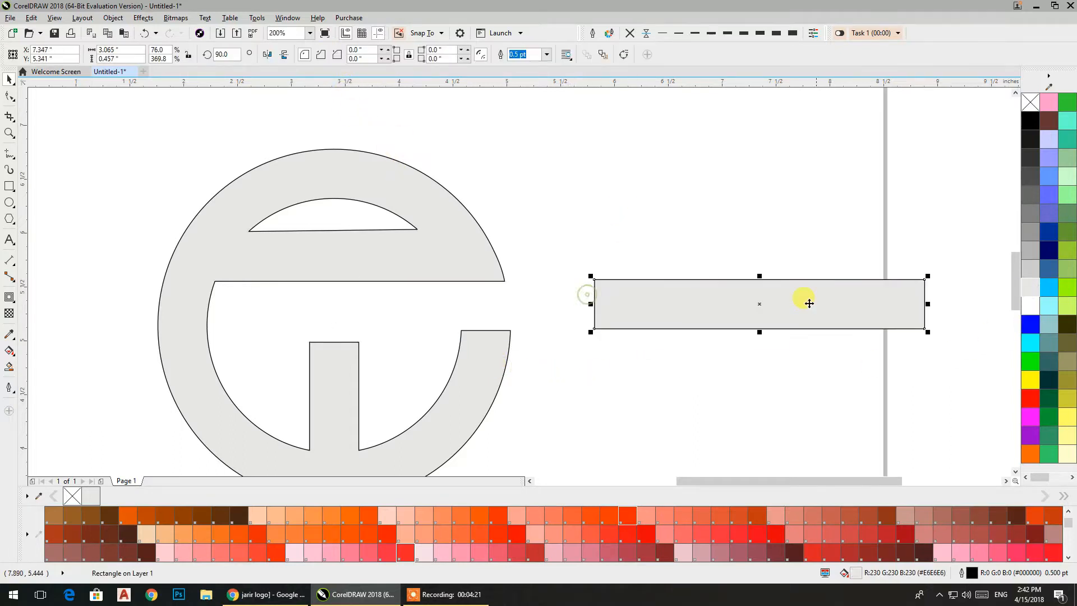
pyautogui.scroll(-4, 390, 303)
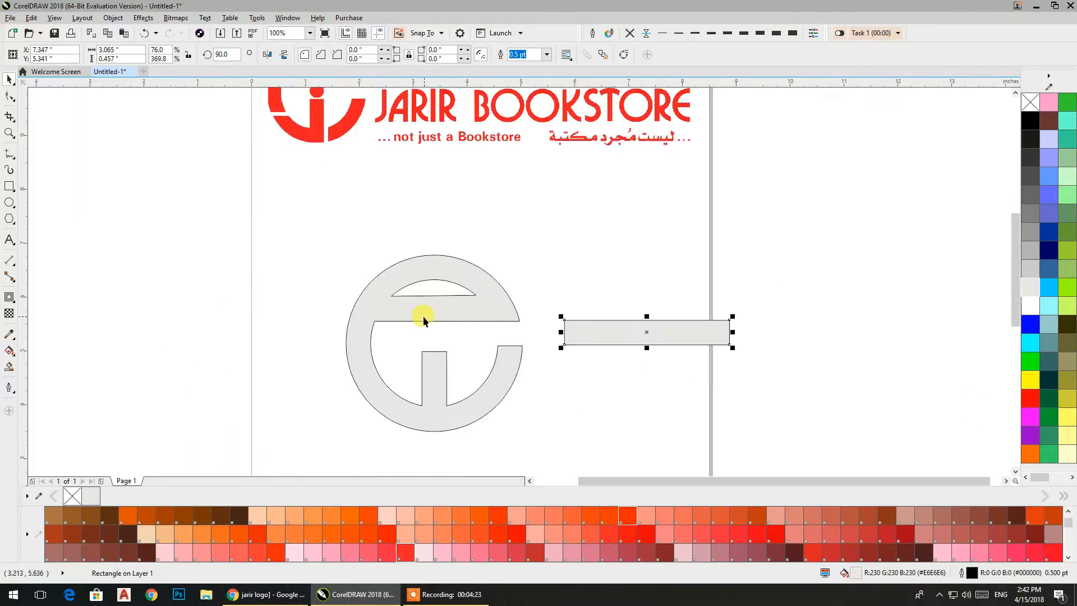
# Draw a thin horizontal rectangle about 1.65 by 0.135 in inside the ring, below the welded bar.
pyautogui.scroll(5, 418, 320)
pyautogui.click(10, 186)
pyautogui.moveTo(372, 276); pyautogui.dragTo(722, 306)
pyautogui.click(10, 79)
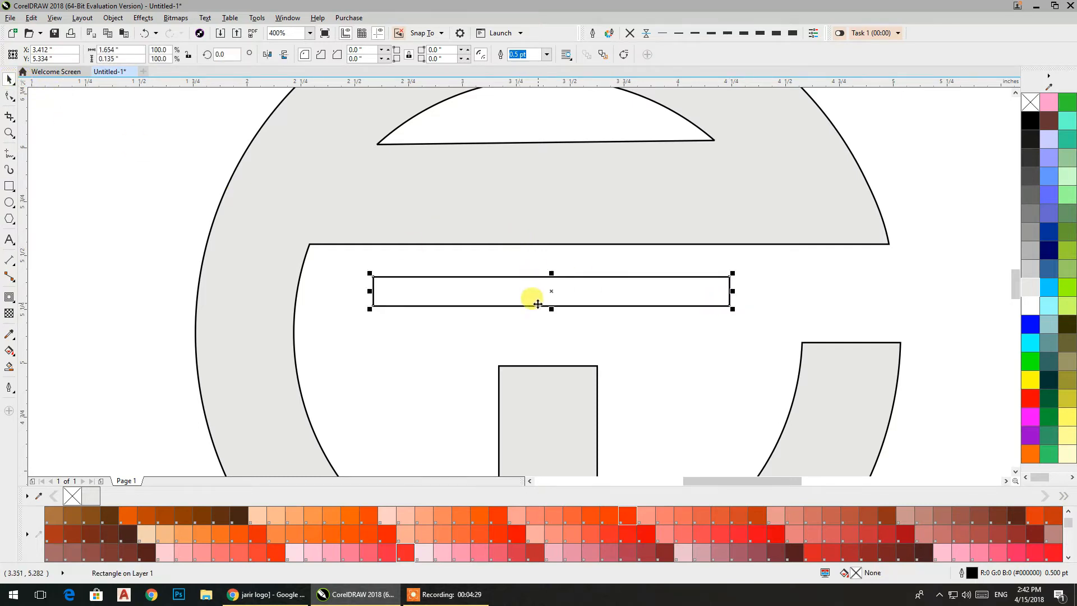
# Move the thin rectangle across the ring's upper left side, above the bar, and fill it with gray #B3B3B3.
pyautogui.moveTo(537, 306); pyautogui.dragTo(376, 147)
pyautogui.click(1031, 285)
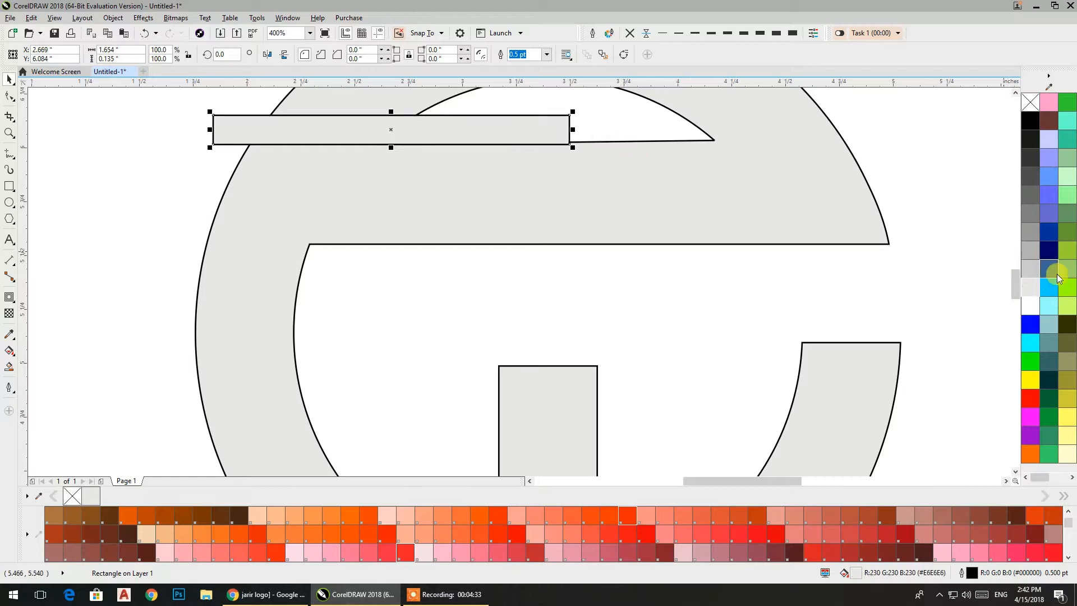
pyautogui.click(1031, 305)
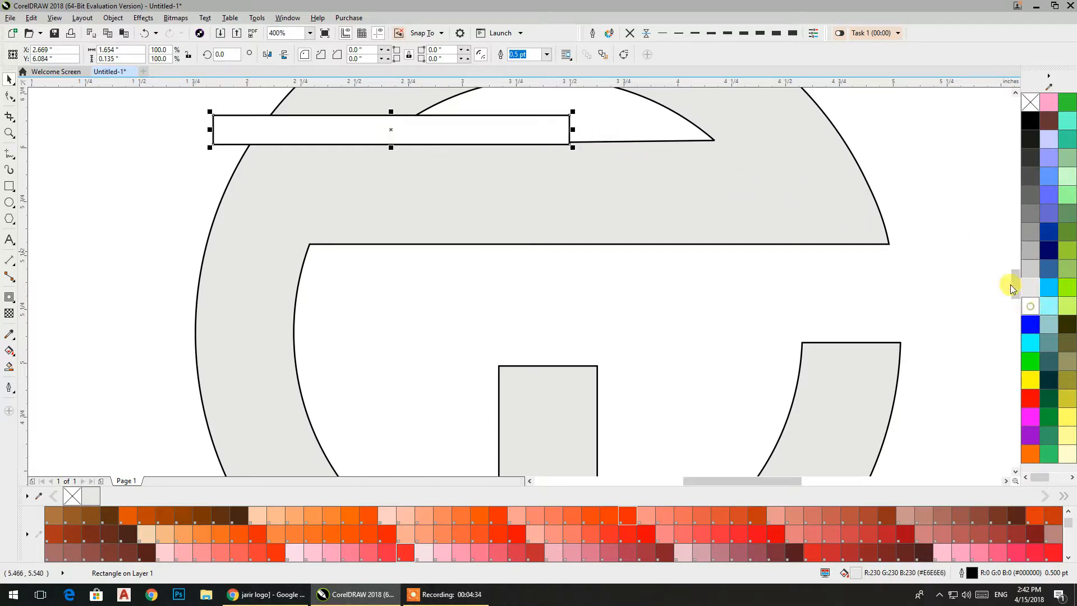
pyautogui.click(1032, 250)
# Align the thin gray rectangle with the bar's top edge, trim the ring with it, and move it down below the bar.
pyautogui.scroll(5, 605, 145)
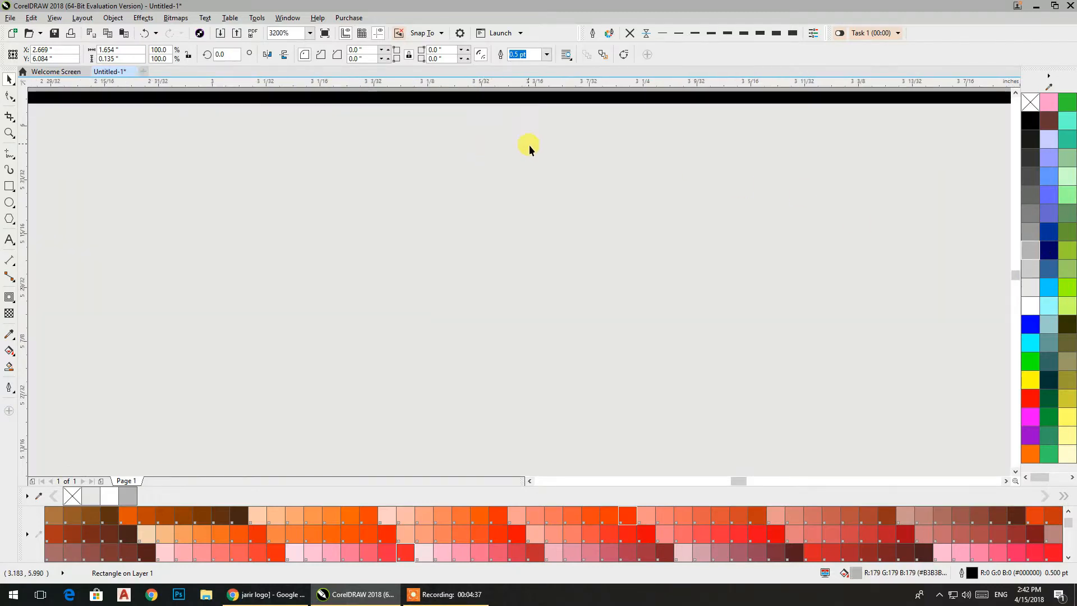
pyautogui.moveTo(533, 236)
pyautogui.mouseDown()
pyautogui.moveTo(529, 204)
pyautogui.moveTo(517, 204)
pyautogui.moveTo(521, 229)
pyautogui.mouseUp()
pyautogui.scroll(-2, 522, 227)
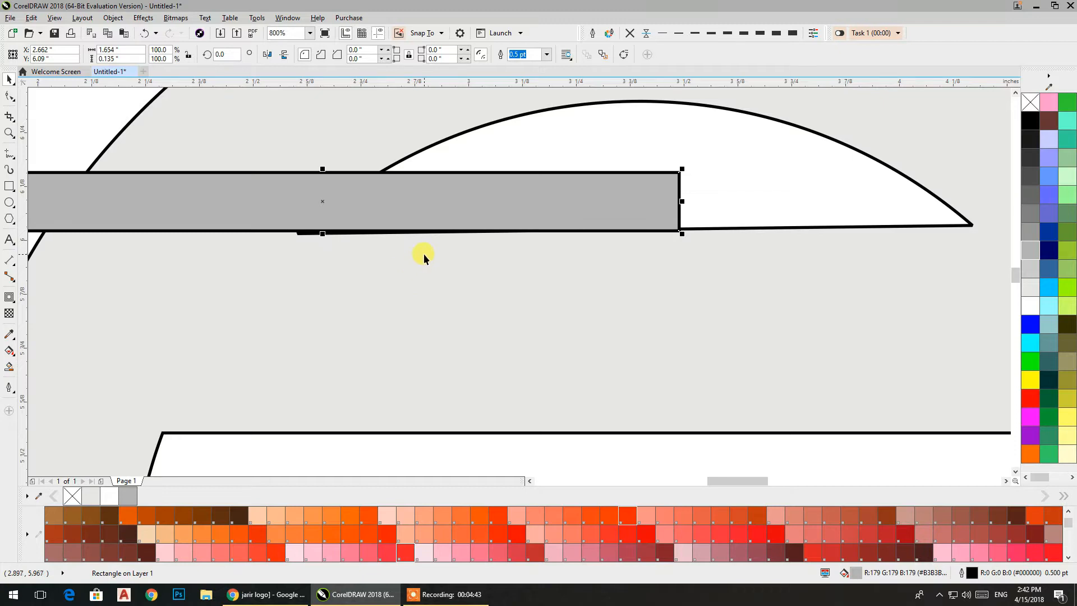
pyautogui.scroll(-2, 427, 250)
pyautogui.click(464, 166)
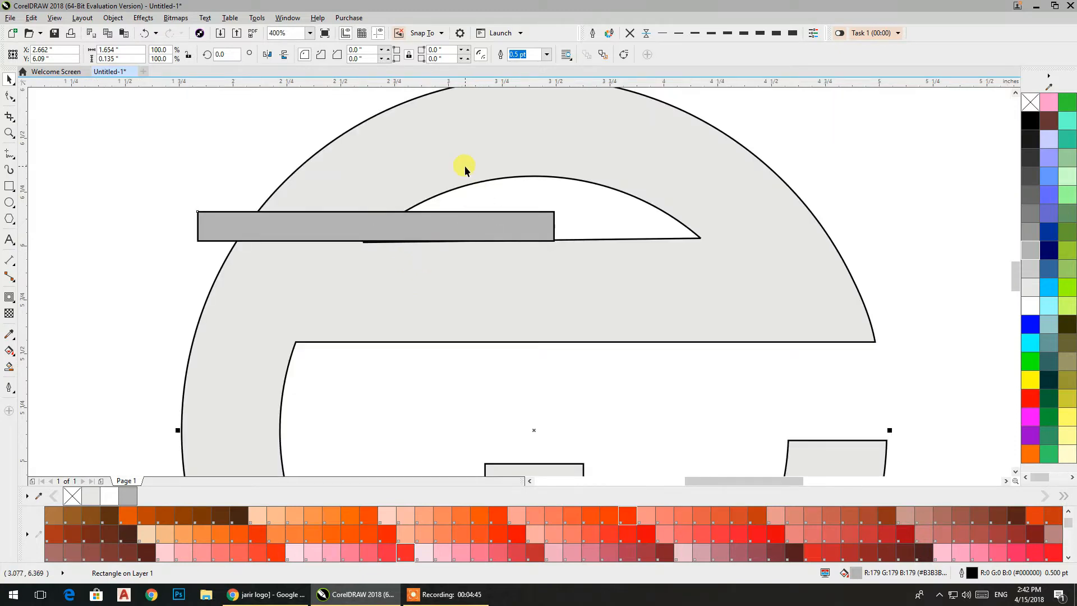
pyautogui.keyDown('shift'); pyautogui.click(465, 166); pyautogui.keyUp('shift')
pyautogui.click(340, 55)
pyautogui.moveTo(305, 226); pyautogui.dragTo(340, 383)
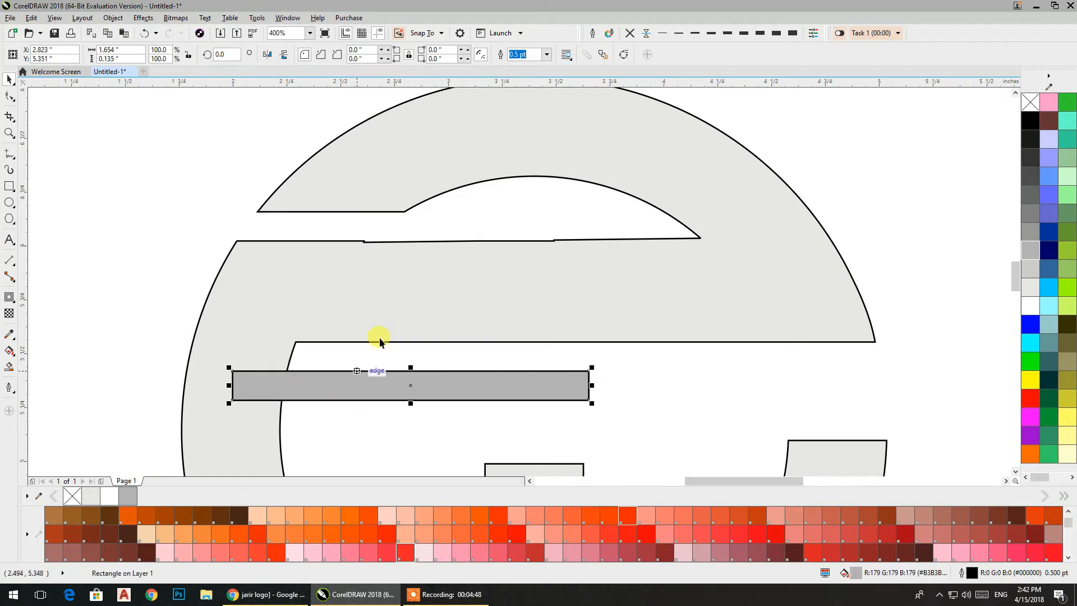
# Delete the stray nodes along the bar's top edge to straighten it.
pyautogui.click(364, 240)
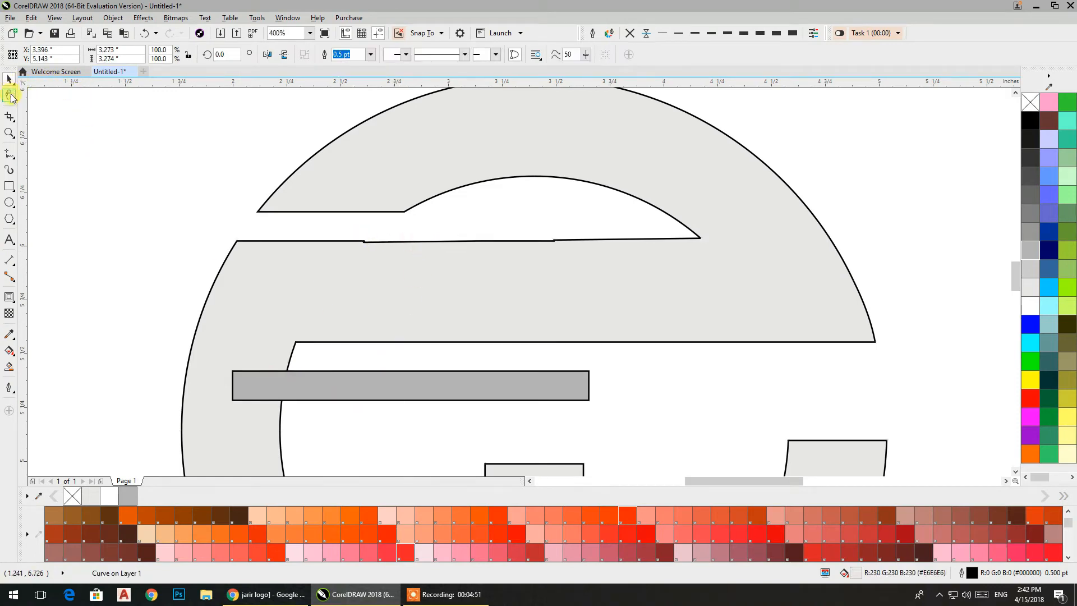
pyautogui.click(11, 95)
pyautogui.moveTo(557, 261); pyautogui.dragTo(559, 259)
pyautogui.press('Delete')
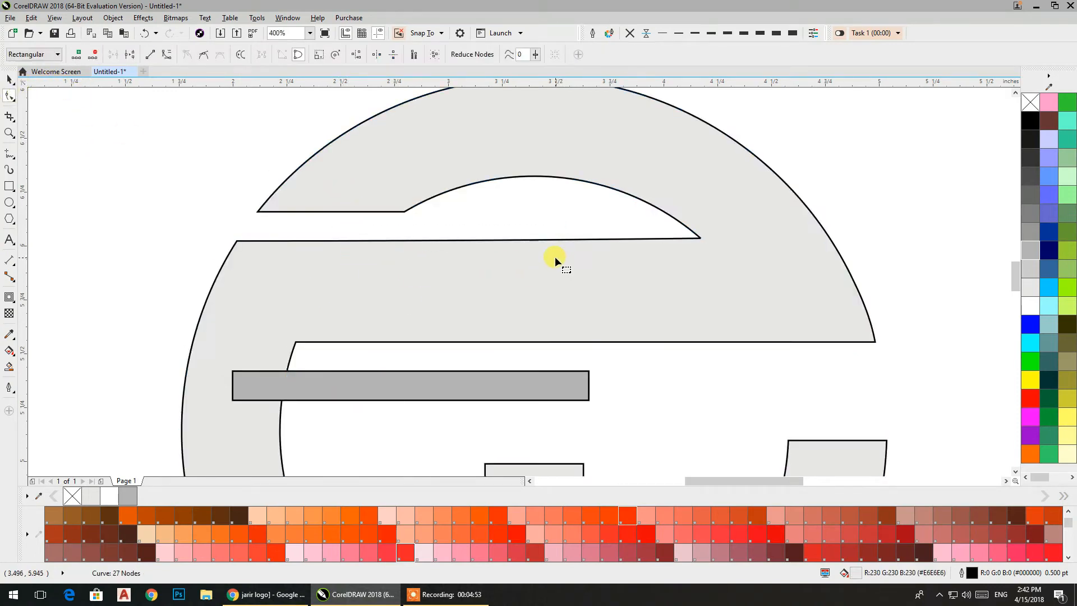
pyautogui.scroll(-2, 542, 247)
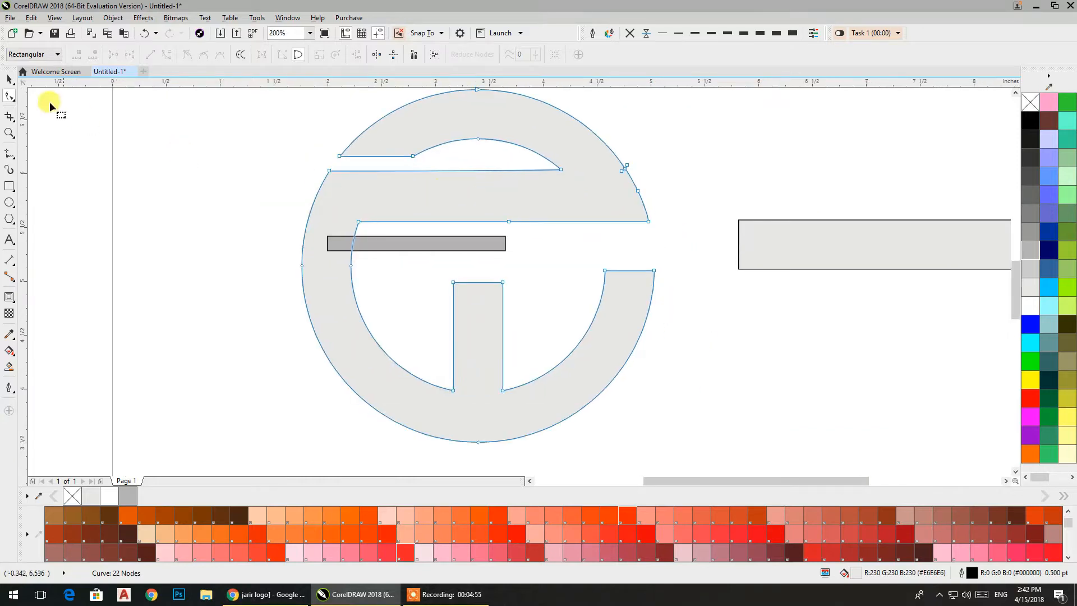
# Move the thin gray rectangle to the ring's lower left, duplicate it below the ring, and rotate the copy to 90 degrees.
pyautogui.click(9, 79)
pyautogui.click(205, 176)
pyautogui.scroll(-2, 403, 188)
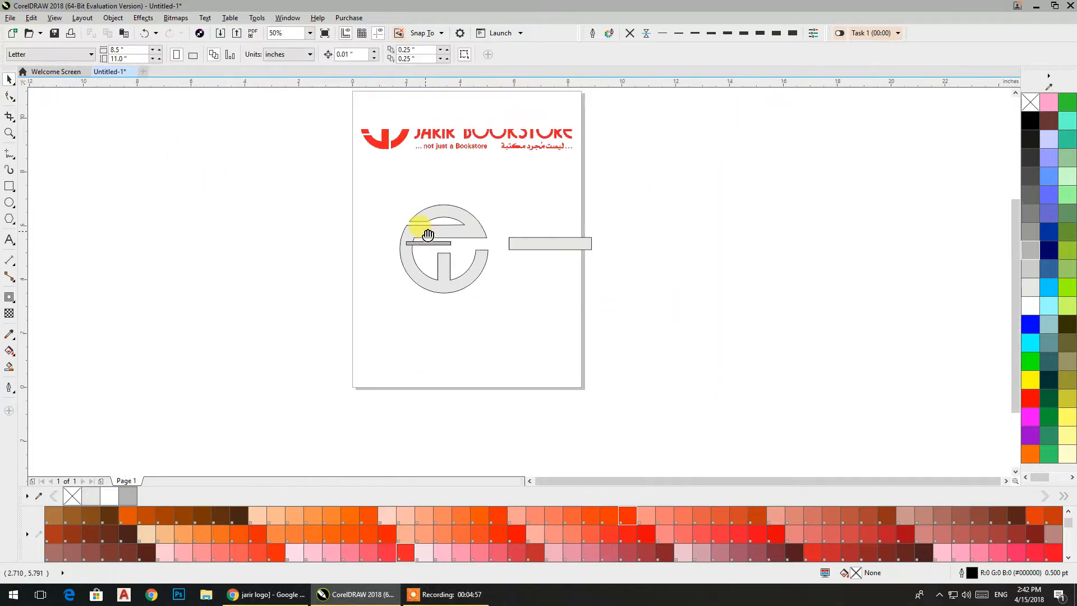
pyautogui.moveTo(436, 241); pyautogui.dragTo(435, 308)
pyautogui.click(411, 325)
pyautogui.rightClick(436, 309)
pyautogui.write('90')
pyautogui.press('Return')
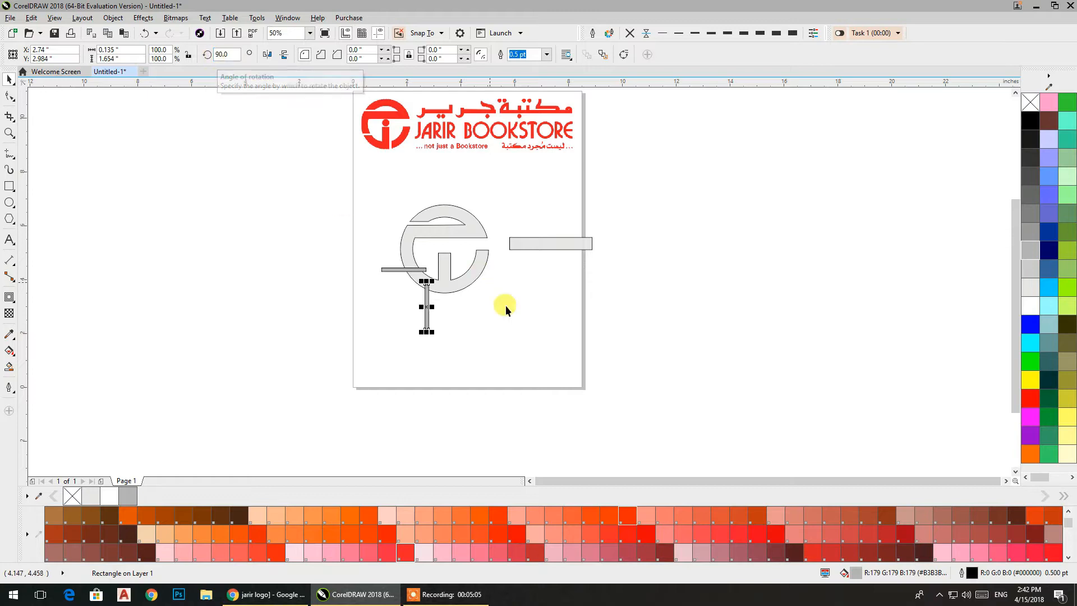
# Position the vertical gray rectangle flush against the right side of the emblem's stem, crossing the ring's bottom.
pyautogui.moveTo(423, 308); pyautogui.dragTo(470, 306)
pyautogui.scroll(3, 463, 299)
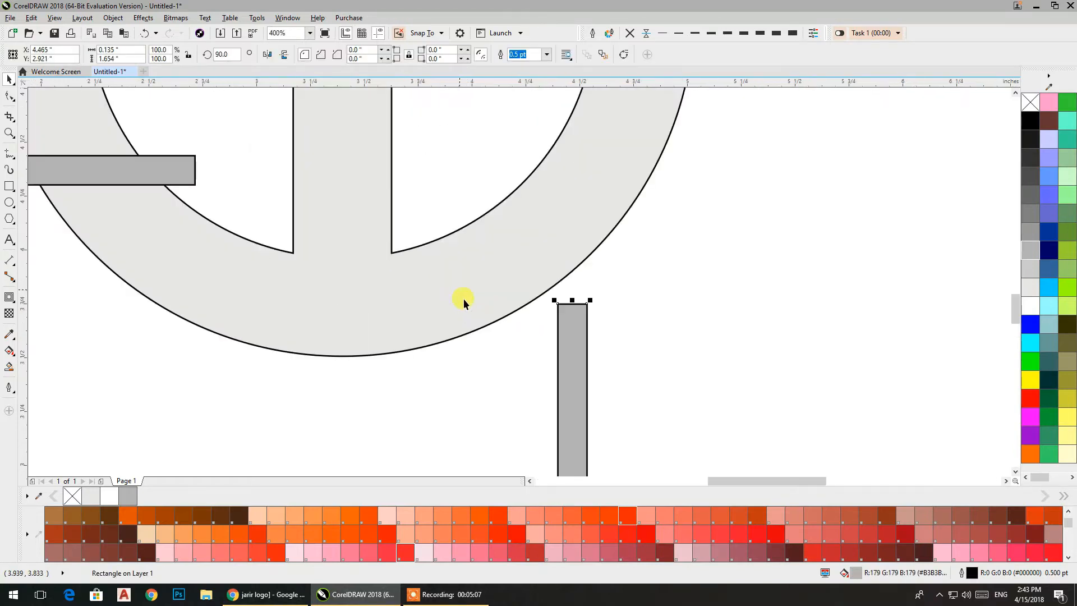
pyautogui.moveTo(554, 334); pyautogui.dragTo(393, 228)
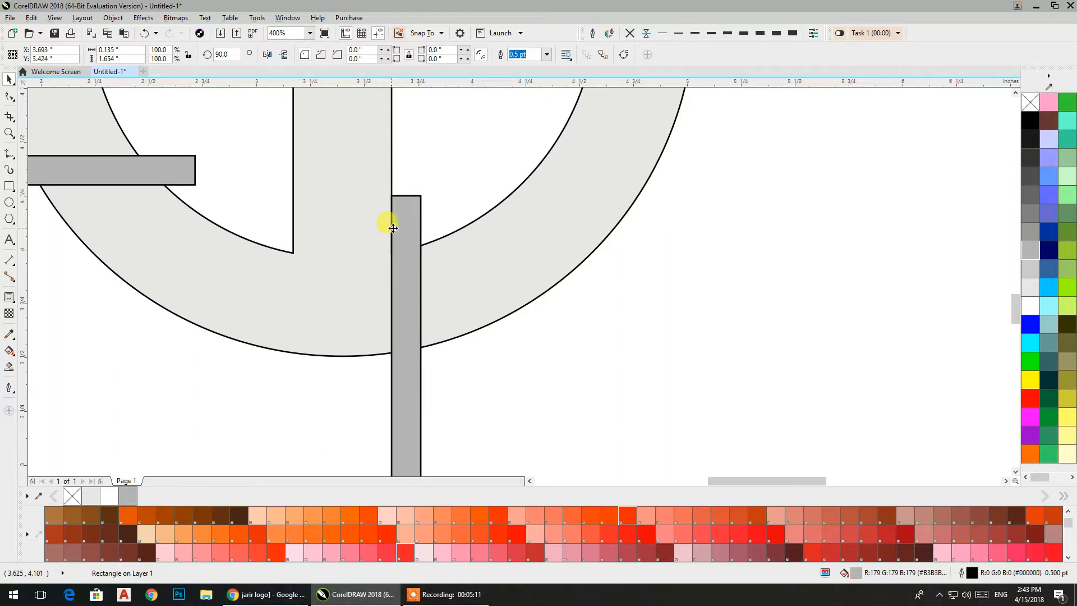
# Trim the ring with the vertical gray rectangle beside the stem, then delete the rectangle to leave the gap.
pyautogui.scroll(-1, 228, 201)
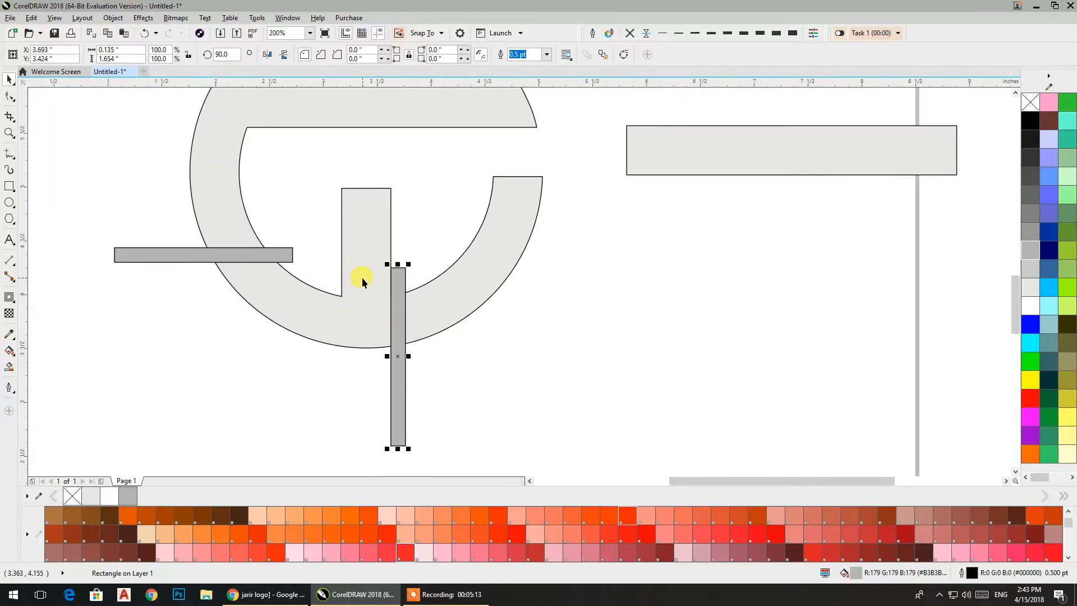
pyautogui.scroll(3, 398, 289)
pyautogui.moveTo(388, 285); pyautogui.dragTo(343, 276)
pyautogui.scroll(-2, 365, 264)
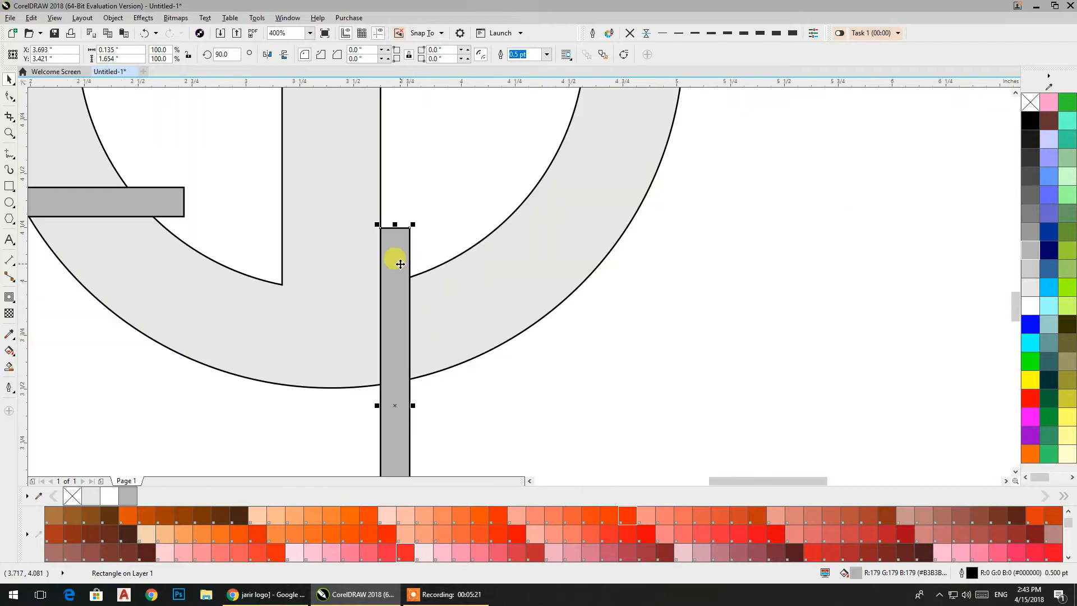
pyautogui.keyDown('shift'); pyautogui.click(451, 273); pyautogui.keyUp('shift')
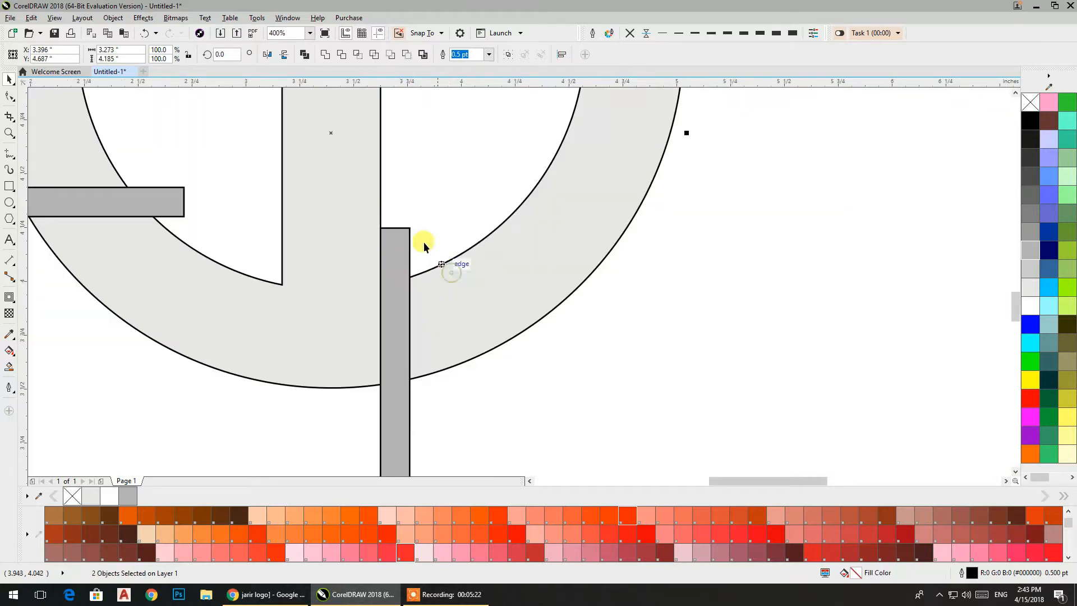
pyautogui.click(341, 55)
pyautogui.click(385, 227)
pyautogui.press('Delete')
# Trim the ring's lower left with the horizontal gray rectangle and delete that rectangle.
pyautogui.moveTo(427, 248); pyautogui.dragTo(588, 302)
pyautogui.click(304, 255)
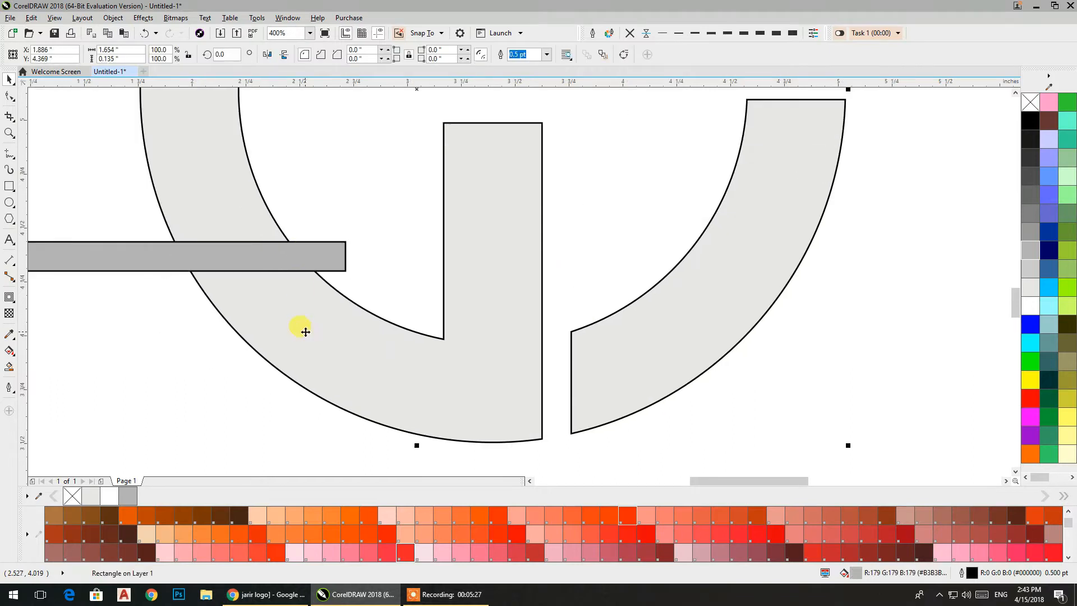
pyautogui.keyDown('shift'); pyautogui.click(305, 332); pyautogui.keyUp('shift')
pyautogui.click(341, 54)
pyautogui.click(335, 249)
pyautogui.press('Delete')
pyautogui.scroll(-2, 416, 184)
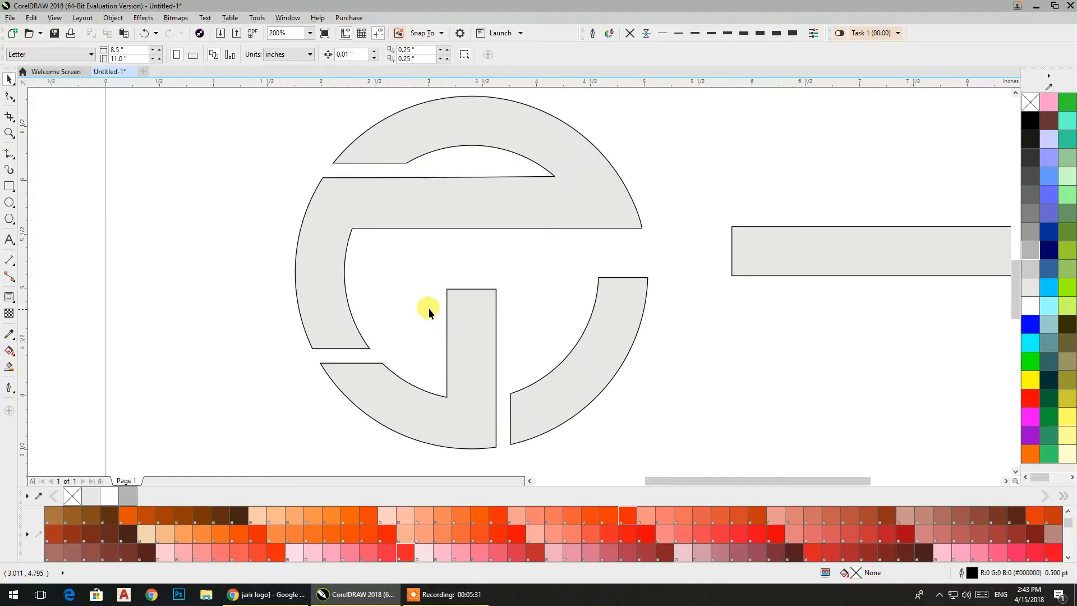
# Draw a circle about 0.44 in in diameter beside the emblem and fill it with light gray #E6E6E6.
pyautogui.click(9, 202)
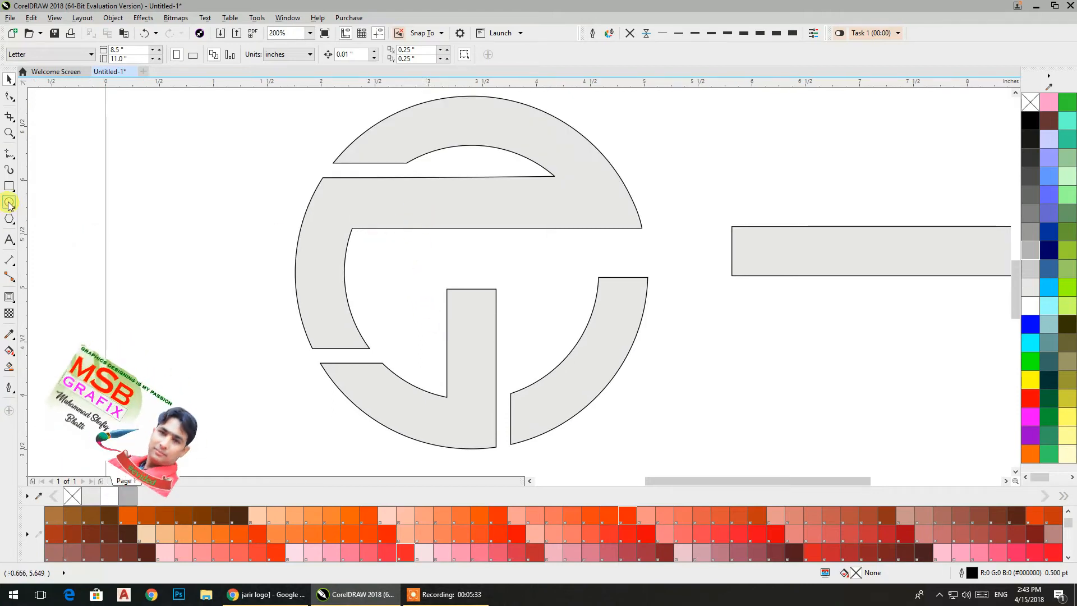
pyautogui.moveTo(150, 195); pyautogui.dragTo(198, 242)
pyautogui.click(9, 79)
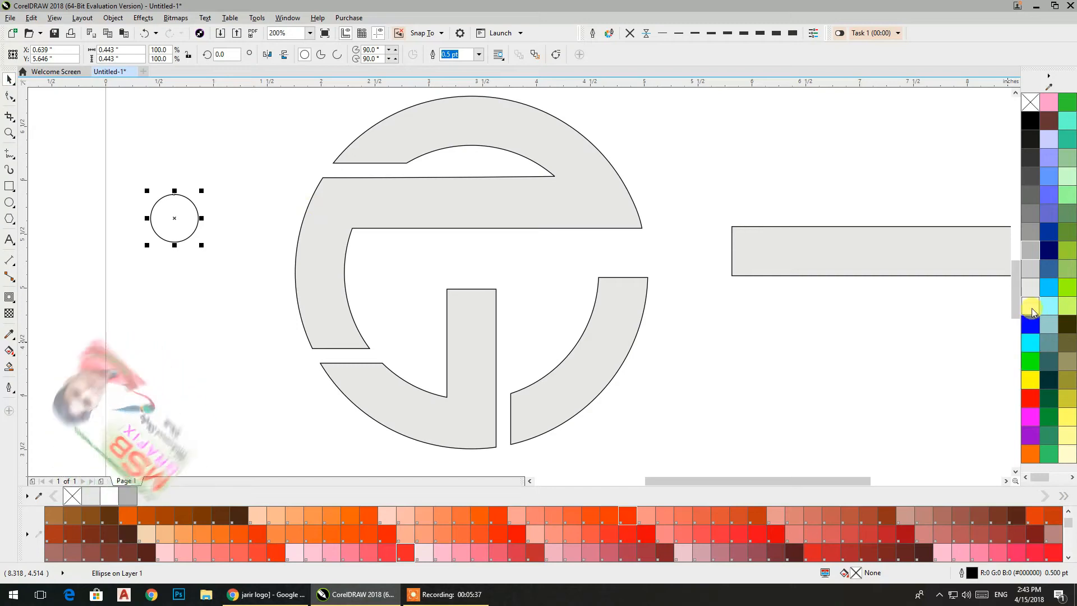
pyautogui.click(1030, 288)
# Center the circle on the emblem and move it just above the stem, then delete the leftover bar beside the emblem.
pyautogui.keyDown('shift'); pyautogui.click(640, 298); pyautogui.keyUp('shift')
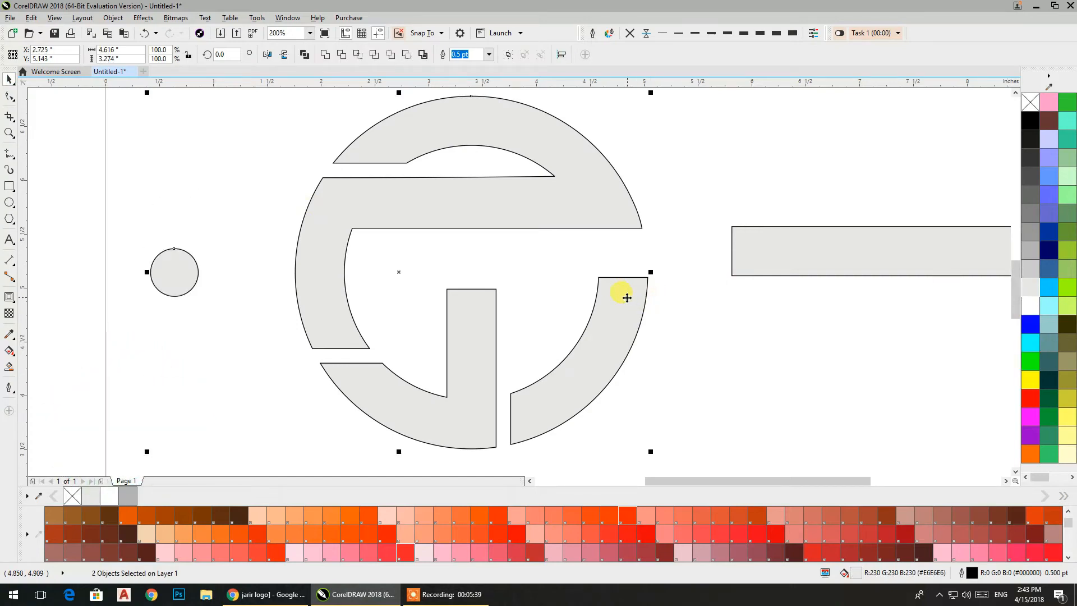
pyautogui.press('c')
pyautogui.press('e')
pyautogui.click(724, 358)
pyautogui.moveTo(484, 266); pyautogui.dragTo(482, 257)
pyautogui.click(775, 263)
pyautogui.press('Delete')
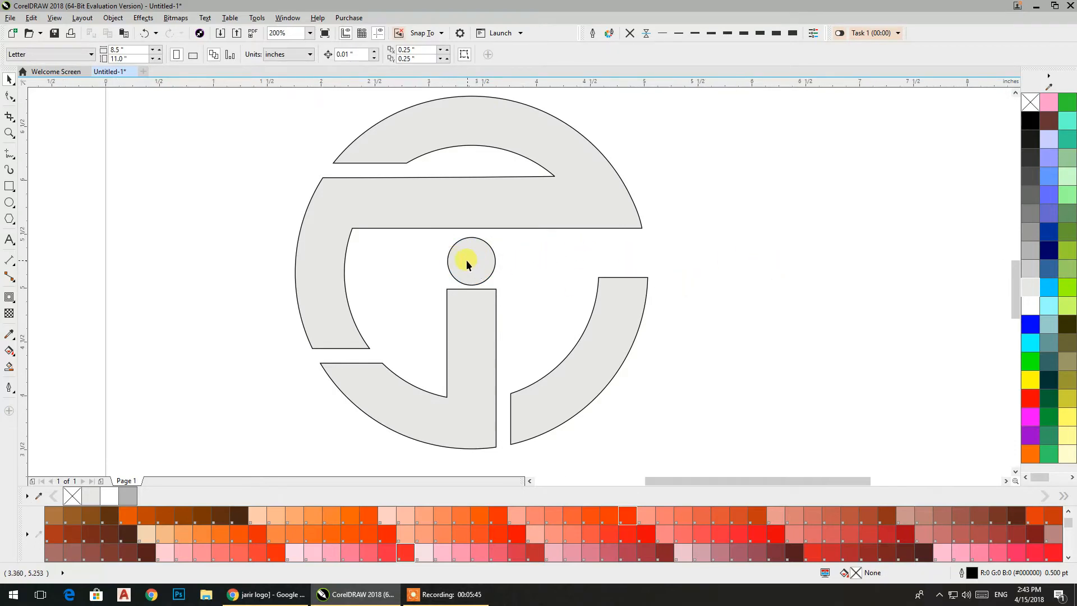
# Re-center the circle with the emblem and move it vertically into the gap between the horizontal bar and the stem.
pyautogui.scroll(2, 466, 264)
pyautogui.moveTo(470, 265)
pyautogui.mouseDown()
pyautogui.moveTo(471, 364)
pyautogui.moveTo(466, 271)
pyautogui.moveTo(469, 257)
pyautogui.moveTo(480, 262)
pyautogui.mouseUp()
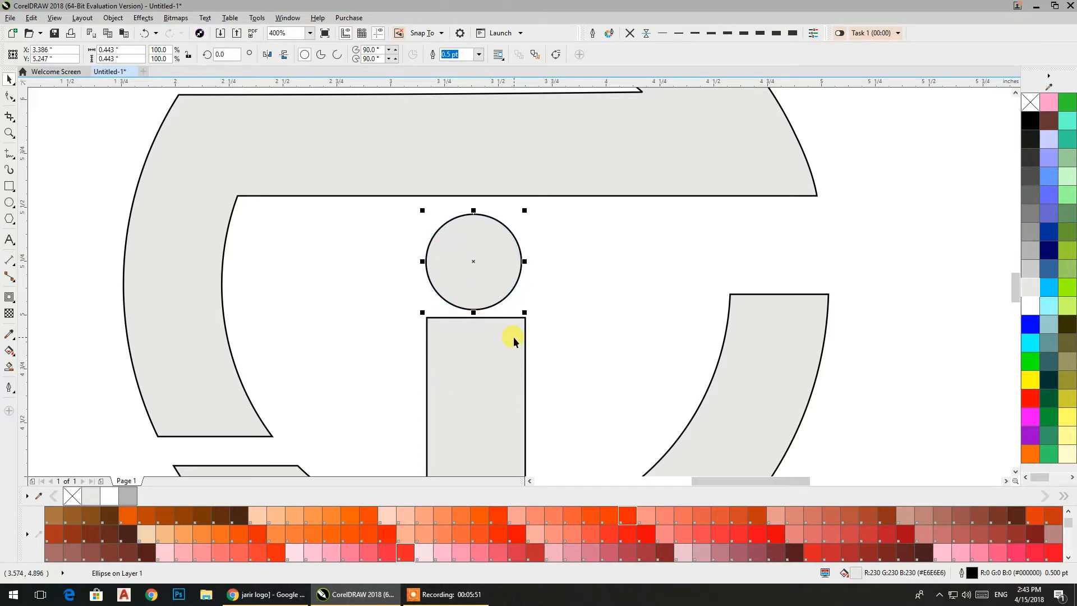
pyautogui.keyDown('shift'); pyautogui.click(493, 339); pyautogui.keyUp('shift')
pyautogui.press('c')
pyautogui.press('e')
pyautogui.click(590, 306)
pyautogui.click(485, 295)
pyautogui.moveTo(477, 286); pyautogui.dragTo(477, 263)
pyautogui.click(567, 268)
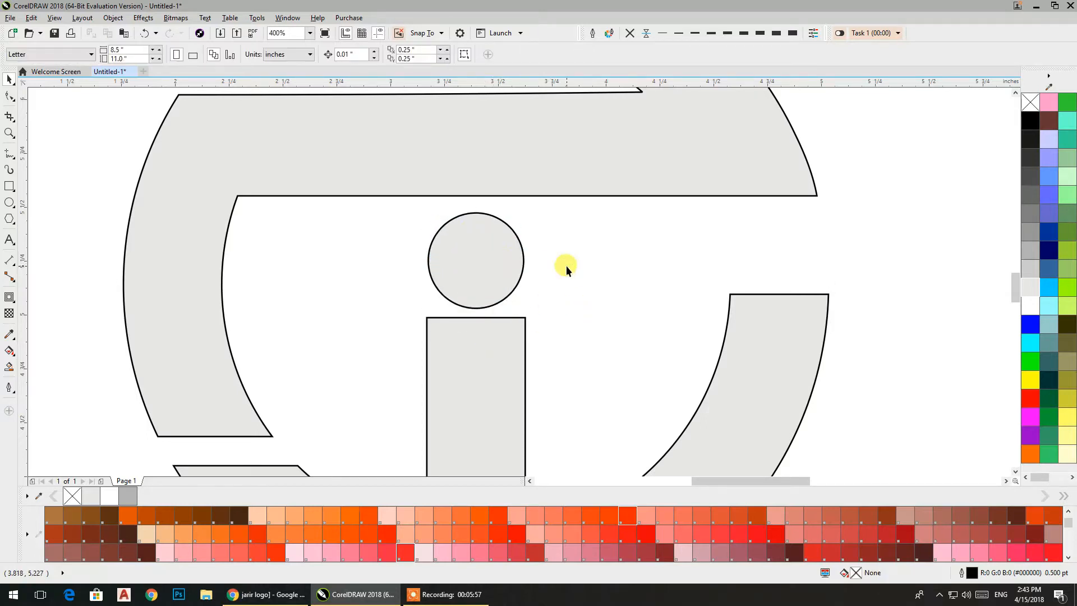
# Select the circle and all emblem parts and weld them into a single curve object.
pyautogui.scroll(-2, 566, 265)
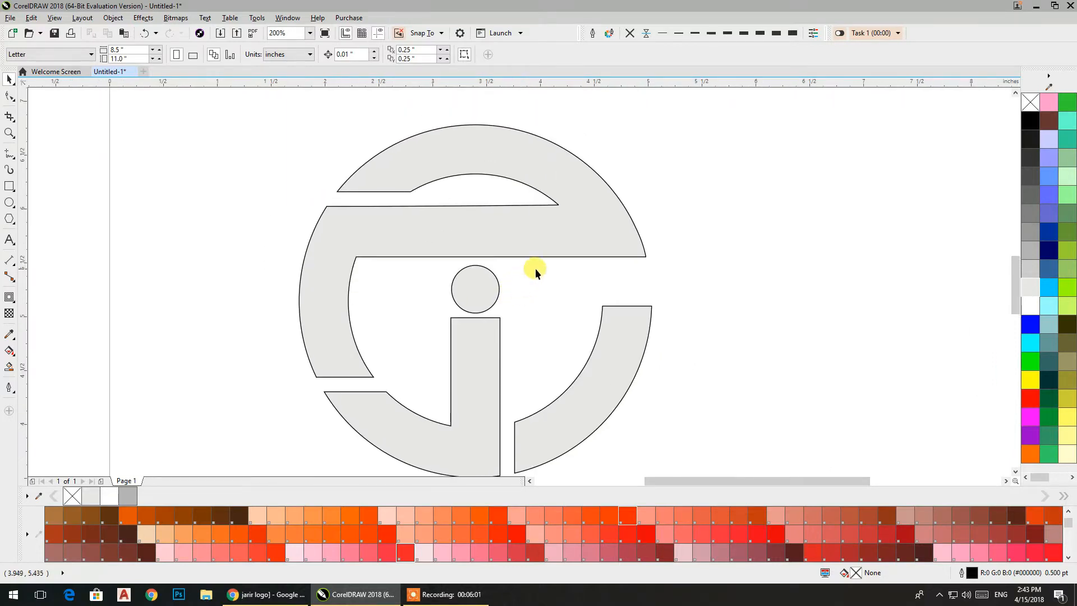
pyautogui.scroll(-2, 534, 268)
pyautogui.moveTo(371, 175); pyautogui.dragTo(597, 357)
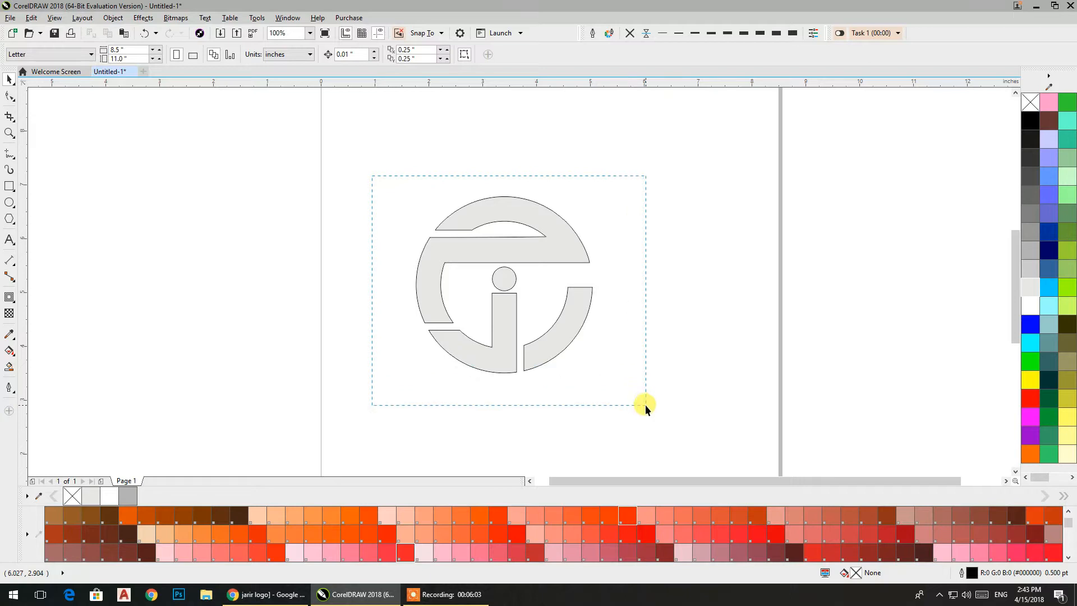
pyautogui.moveTo(645, 405); pyautogui.dragTo(645, 405)
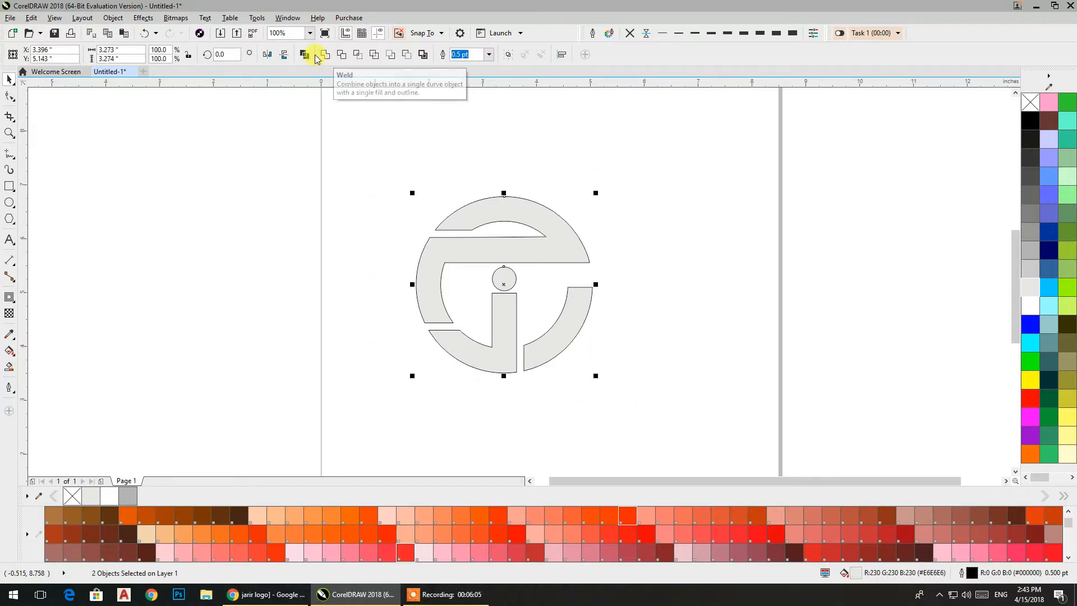
pyautogui.click(326, 55)
pyautogui.click(374, 161)
# Select the nodes of the dot in the welded emblem and nudge them slightly upward, away from the stem.
pyautogui.scroll(-2, 392, 185)
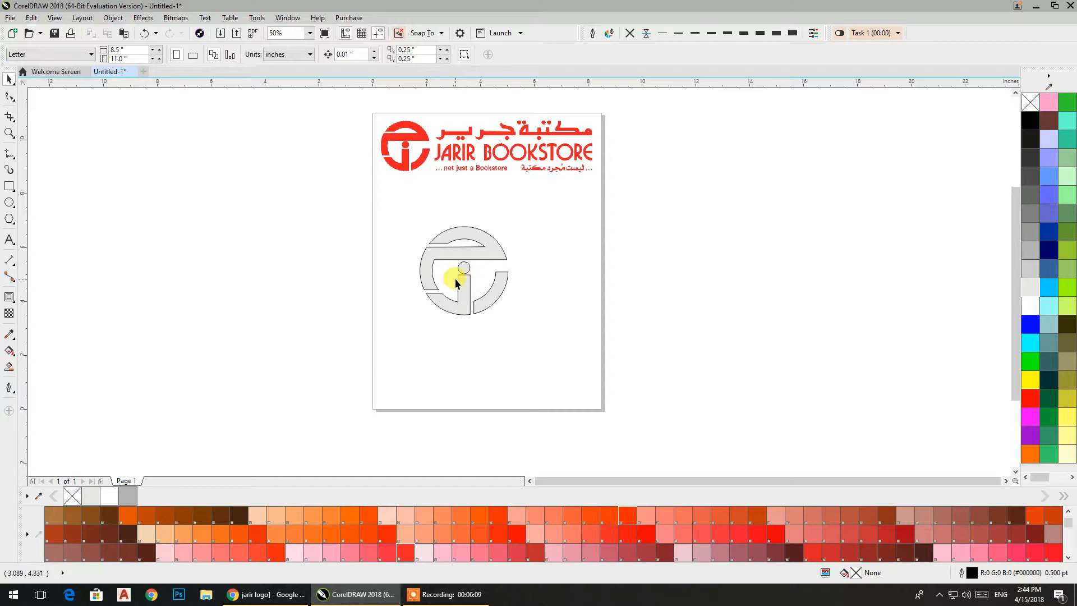
pyautogui.scroll(10, 455, 278)
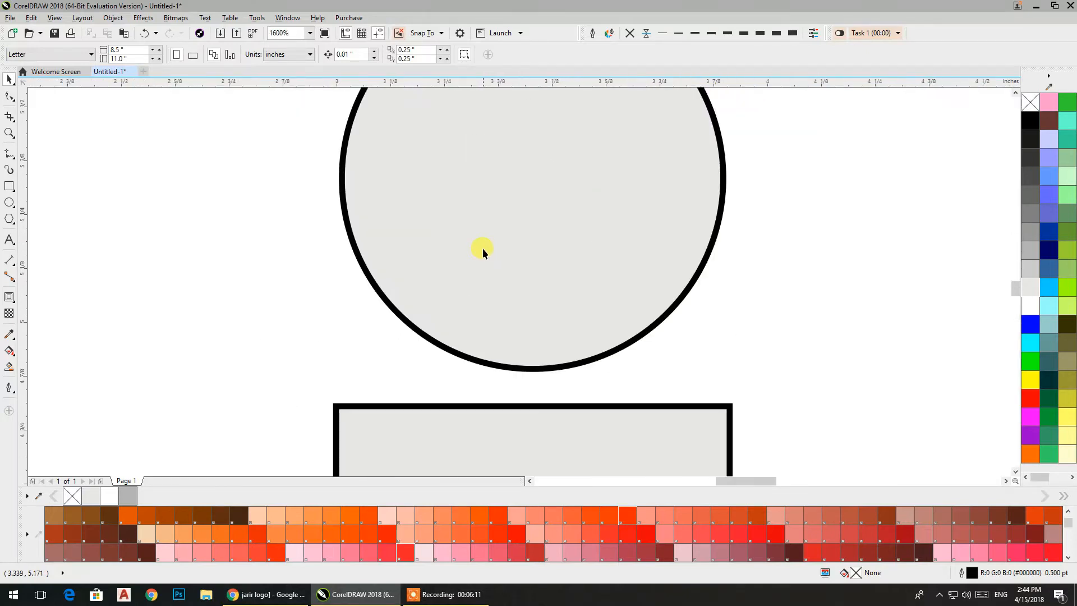
pyautogui.scroll(-2, 483, 248)
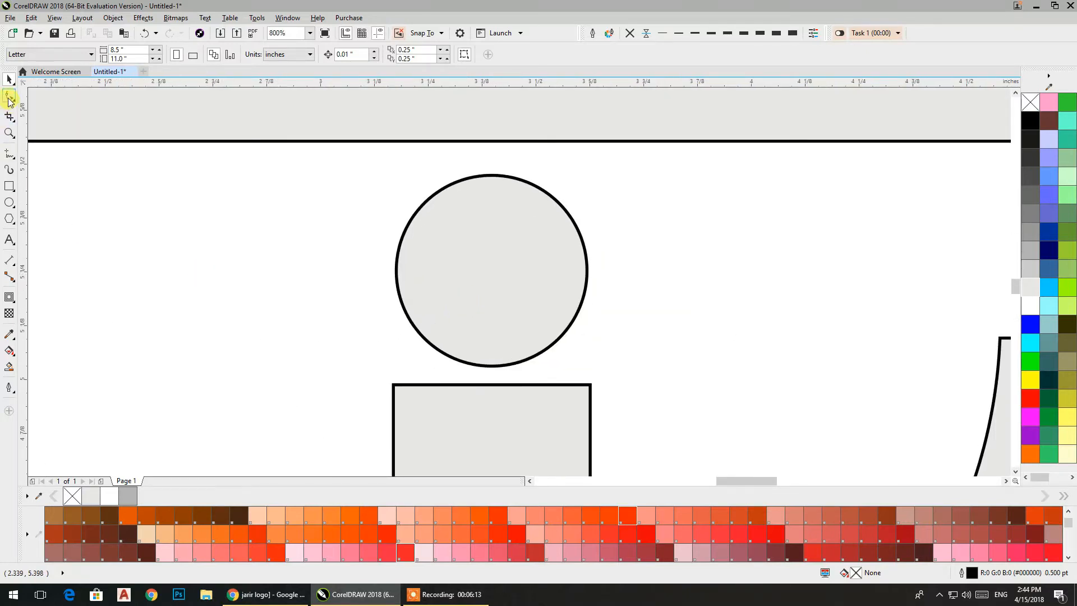
pyautogui.click(419, 219)
pyautogui.moveTo(632, 361); pyautogui.dragTo(632, 374)
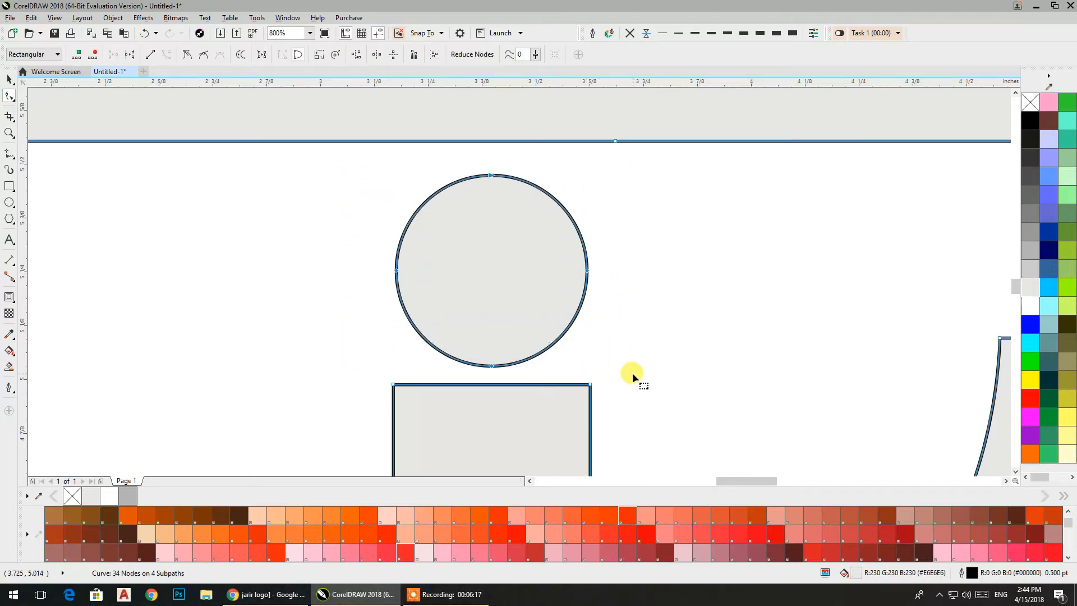
pyautogui.hotkey('ctrl', 'Up')
pyautogui.hotkey('ctrl', 'Up')
pyautogui.hotkey('ctrl', 'Up')
pyautogui.hotkey('ctrl', 'Down')
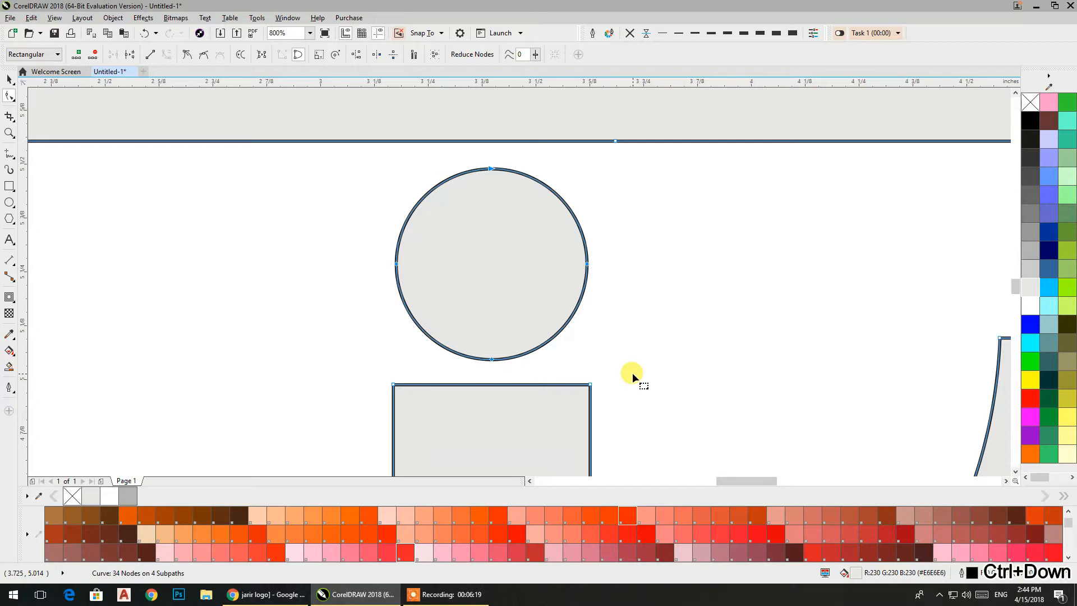
pyautogui.click(9, 80)
pyautogui.click(243, 228)
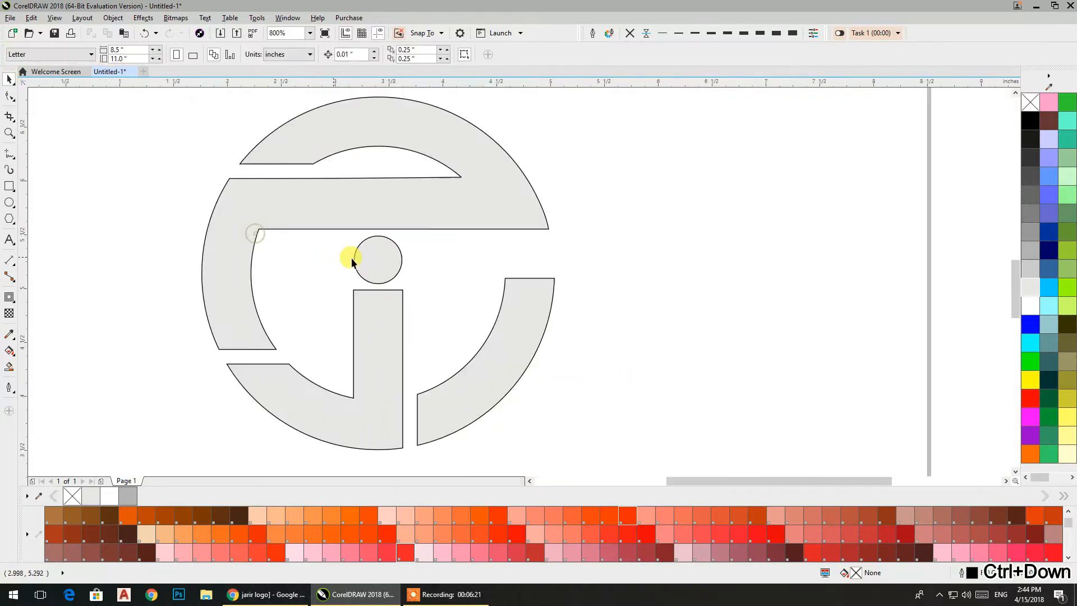
# Remove the emblem's outline, scale it down to 57%, and move it to the left side of the page below the reference logo.
pyautogui.scroll(-4, 349, 258)
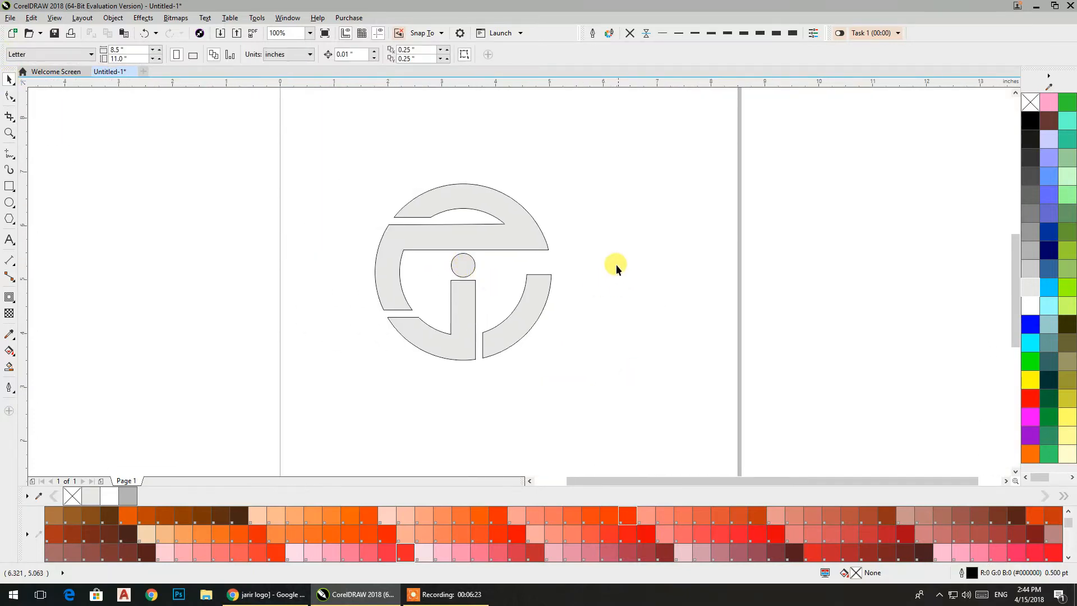
pyautogui.scroll(-1, 591, 229)
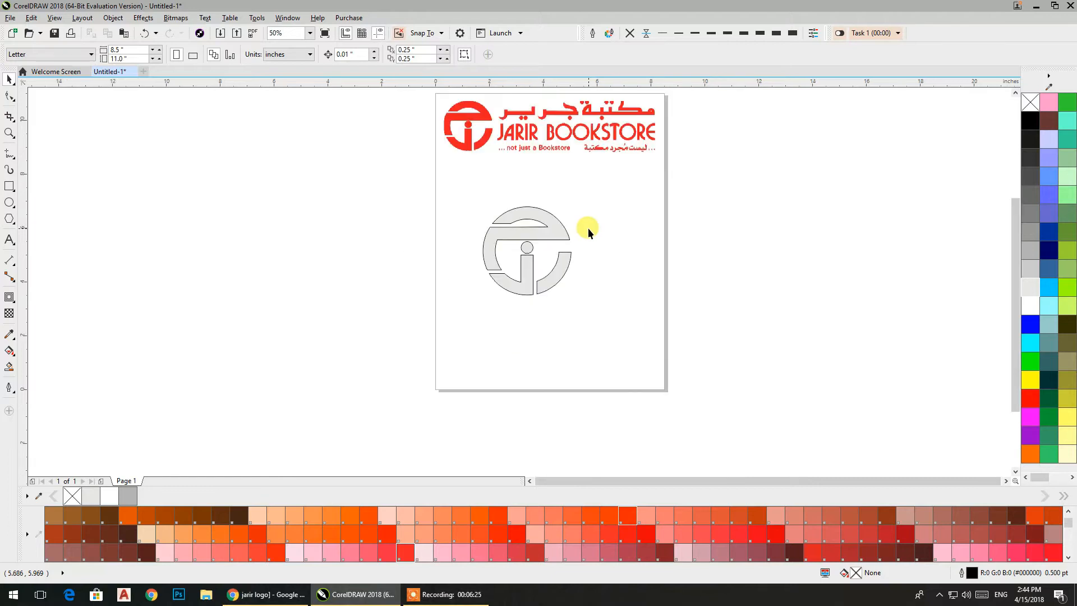
pyautogui.click(532, 230)
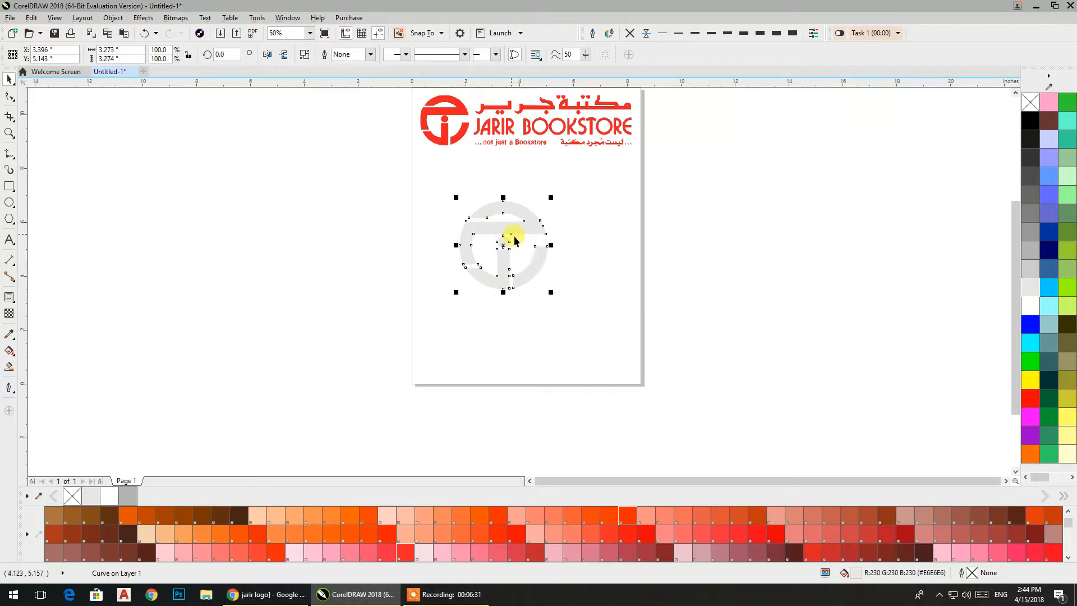
pyautogui.moveTo(548, 294); pyautogui.dragTo(449, 200)
# Duplicate the emblem sideways at even spacing into a row of four and shift the row left to fit the page width.
pyautogui.scroll(2, 484, 230)
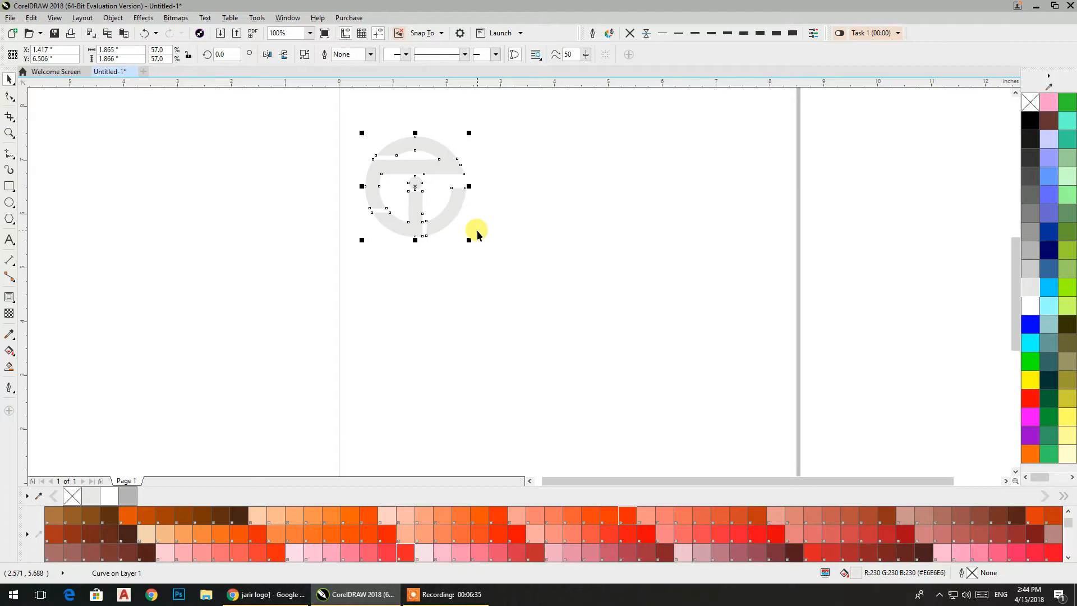
pyautogui.moveTo(449, 209); pyautogui.dragTo(565, 210)
pyautogui.hotkey('ctrl', 'r')
pyautogui.hotkey('ctrl', 'r')
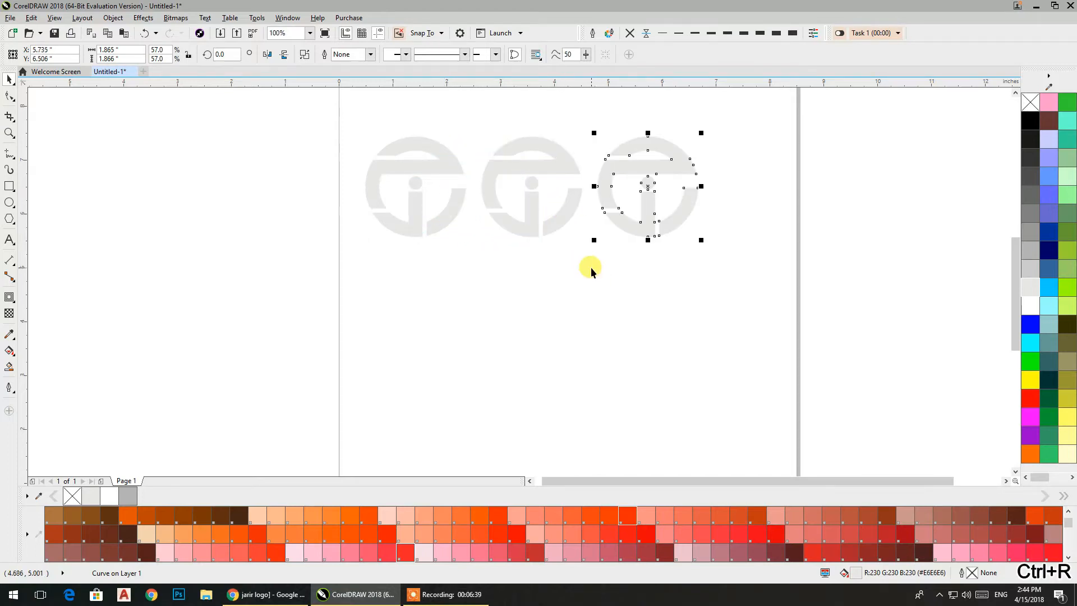
pyautogui.click(907, 297)
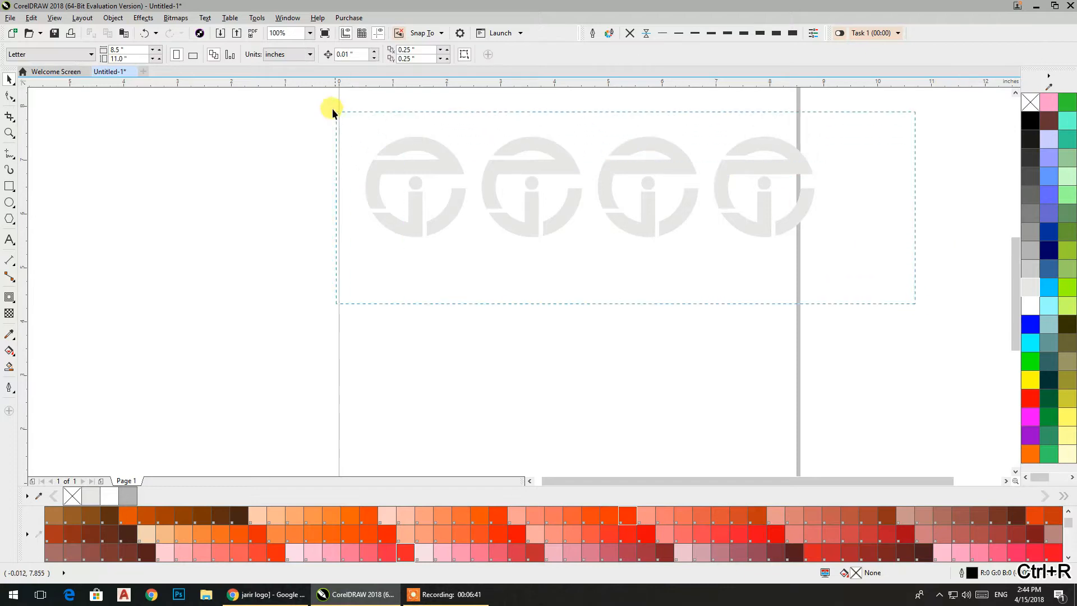
pyautogui.moveTo(333, 112); pyautogui.dragTo(332, 112)
pyautogui.moveTo(415, 159); pyautogui.dragTo(397, 164)
# Duplicate the row of four emblems downward twice to form a grid of three rows.
pyautogui.moveTo(522, 173); pyautogui.dragTo(520, 292)
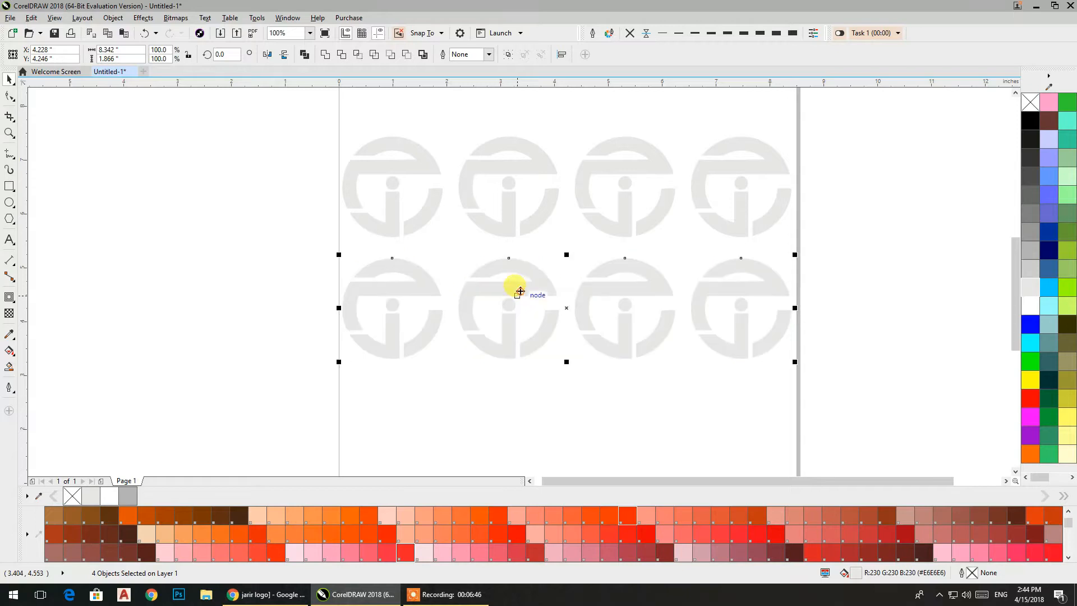
pyautogui.hotkey('ctrl', 'r')
pyautogui.click(936, 201)
pyautogui.moveTo(869, 188); pyautogui.dragTo(842, 173)
# Fill the top row's emblems from left to right with red, blue, dark navy and medium blue #003399.
pyautogui.click(411, 160)
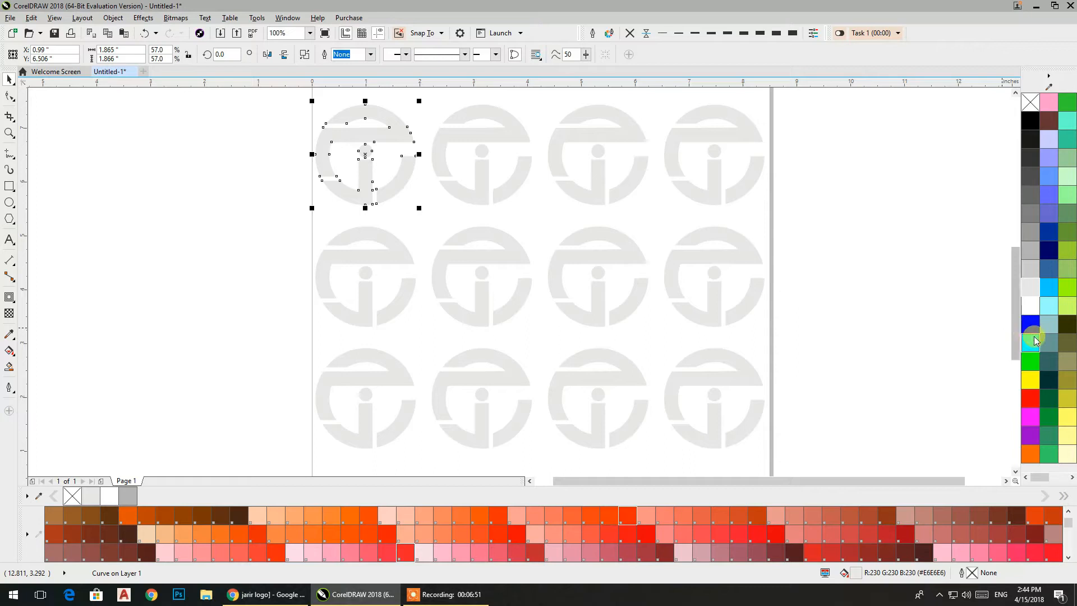
pyautogui.click(1030, 399)
pyautogui.click(540, 194)
pyautogui.click(523, 179)
pyautogui.click(1035, 328)
pyautogui.click(640, 180)
pyautogui.click(1047, 250)
pyautogui.click(719, 166)
pyautogui.click(1049, 230)
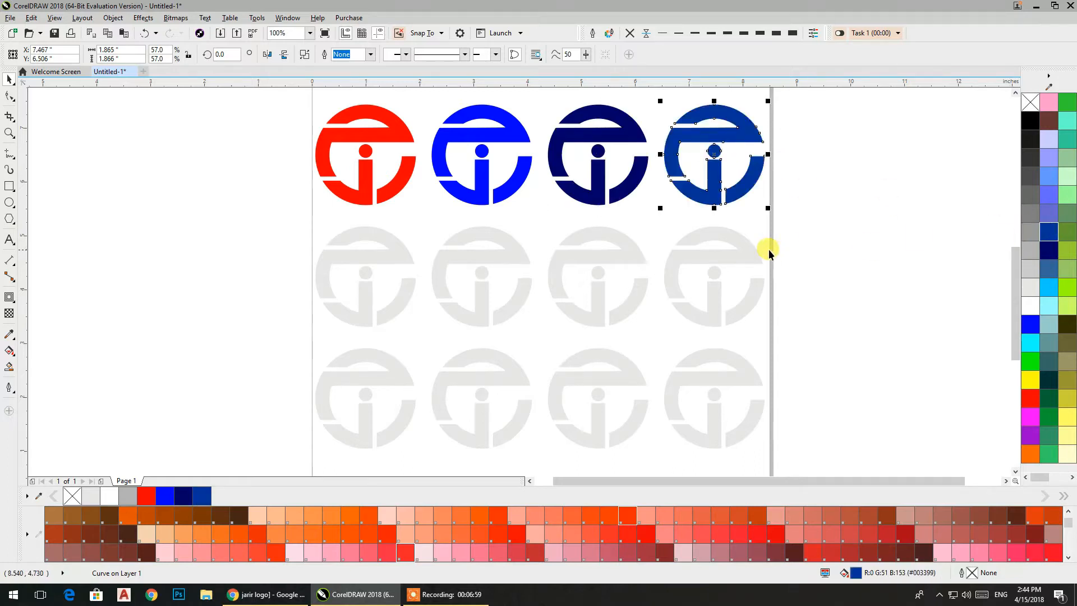
# Fill the middle row's fourth emblem with dark red and its third emblem with orange PANTONE 18-1-5 C.
pyautogui.click(760, 251)
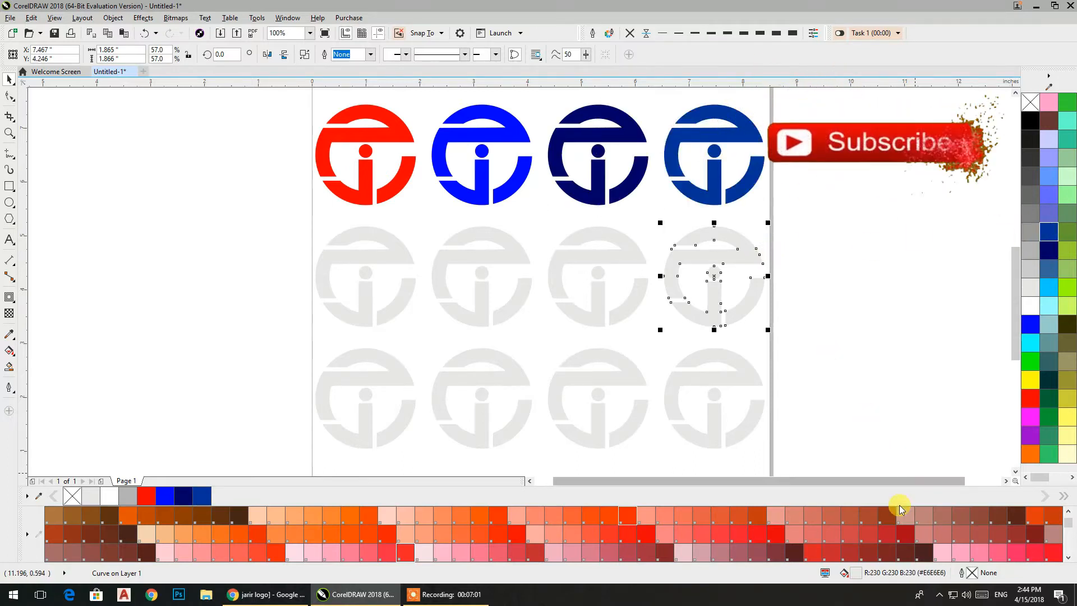
pyautogui.click(903, 534)
pyautogui.click(621, 313)
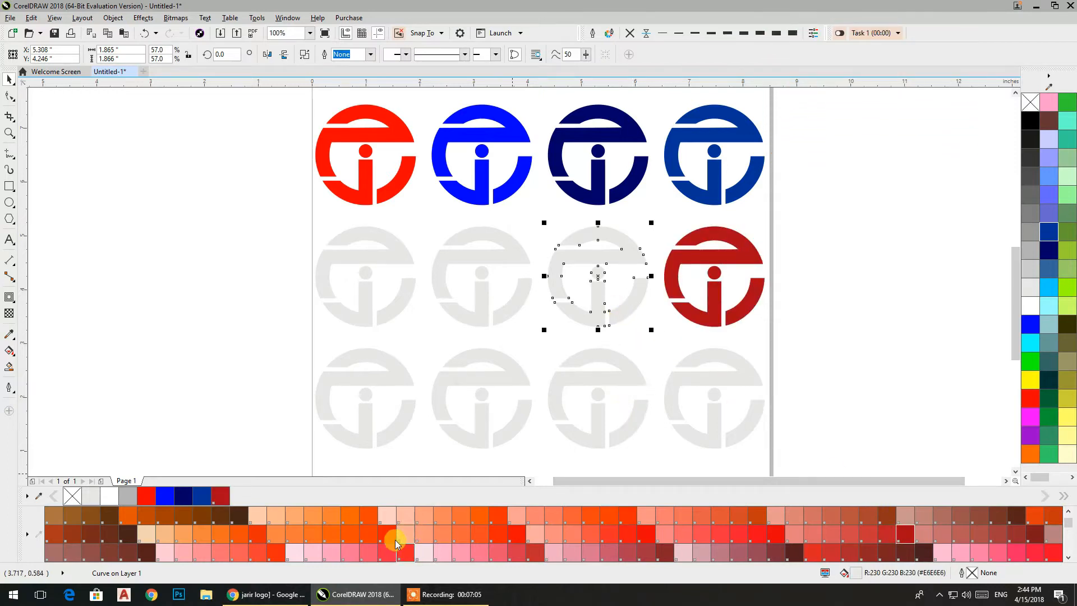
pyautogui.click(352, 535)
# Fill the middle row's second emblem with green and its first emblem with dark purple.
pyautogui.scroll(-5, 465, 534)
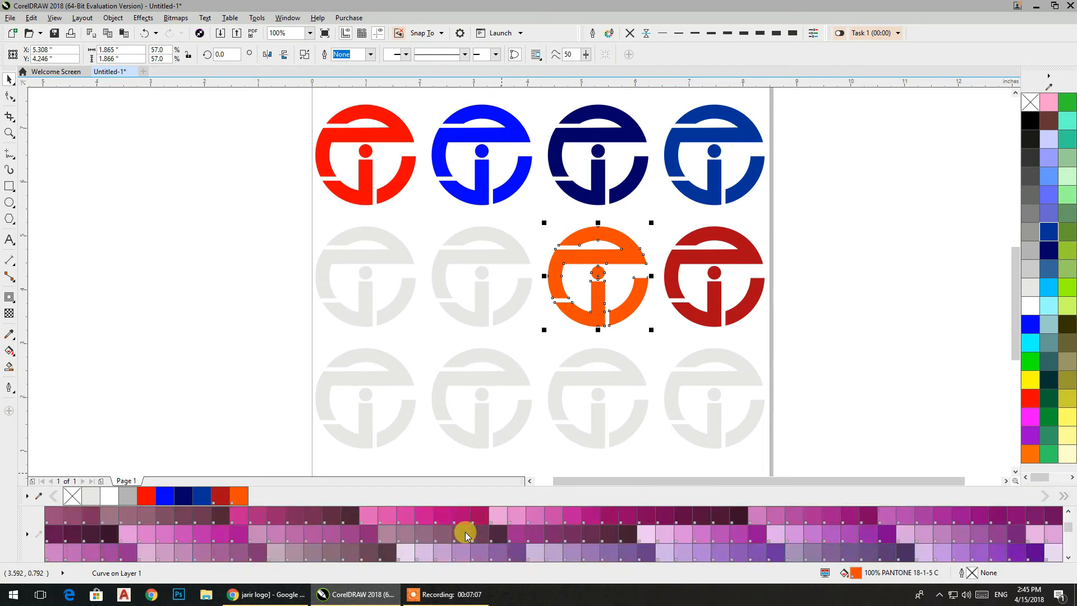
pyautogui.click(456, 317)
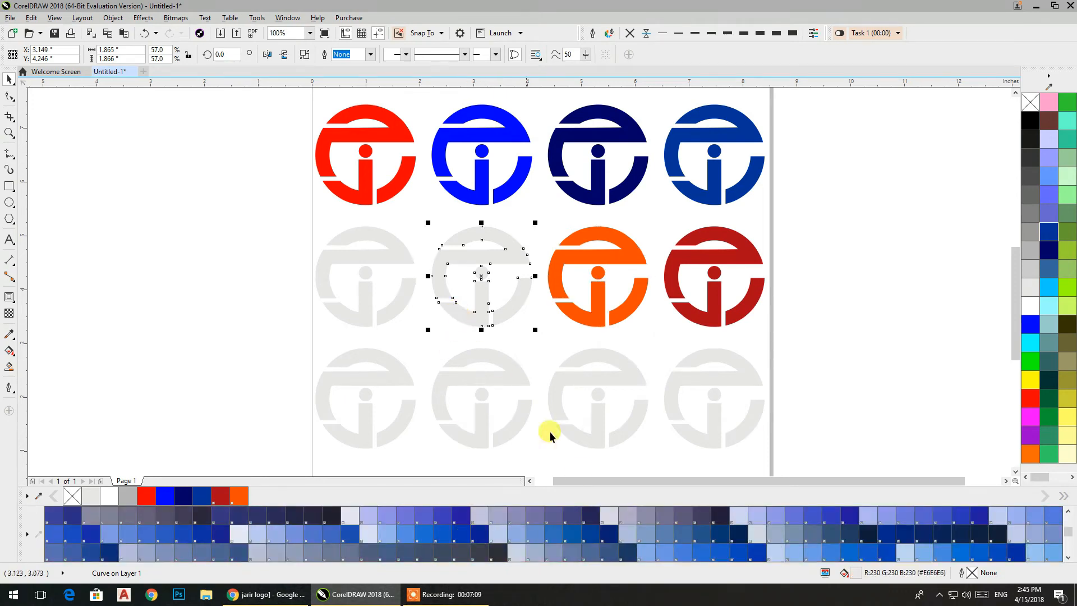
pyautogui.click(581, 537)
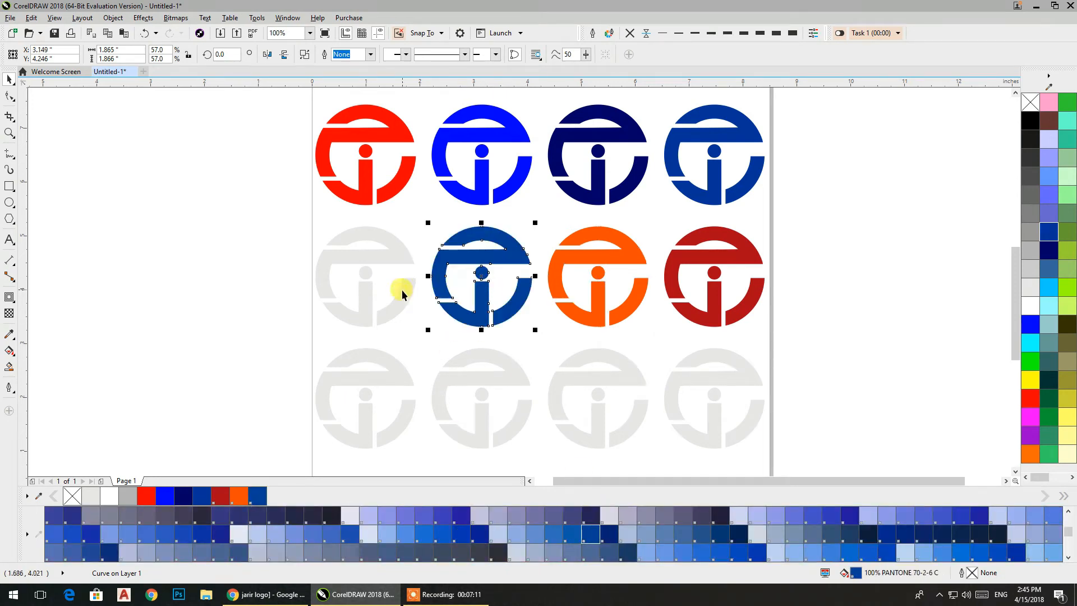
pyautogui.scroll(-5, 534, 508)
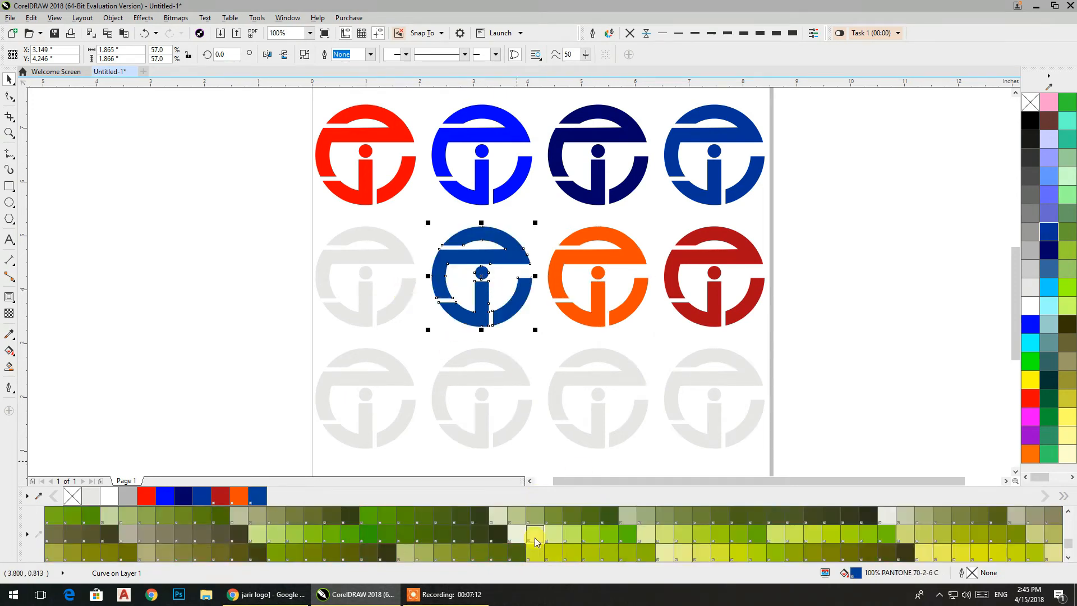
pyautogui.click(628, 534)
pyautogui.click(399, 305)
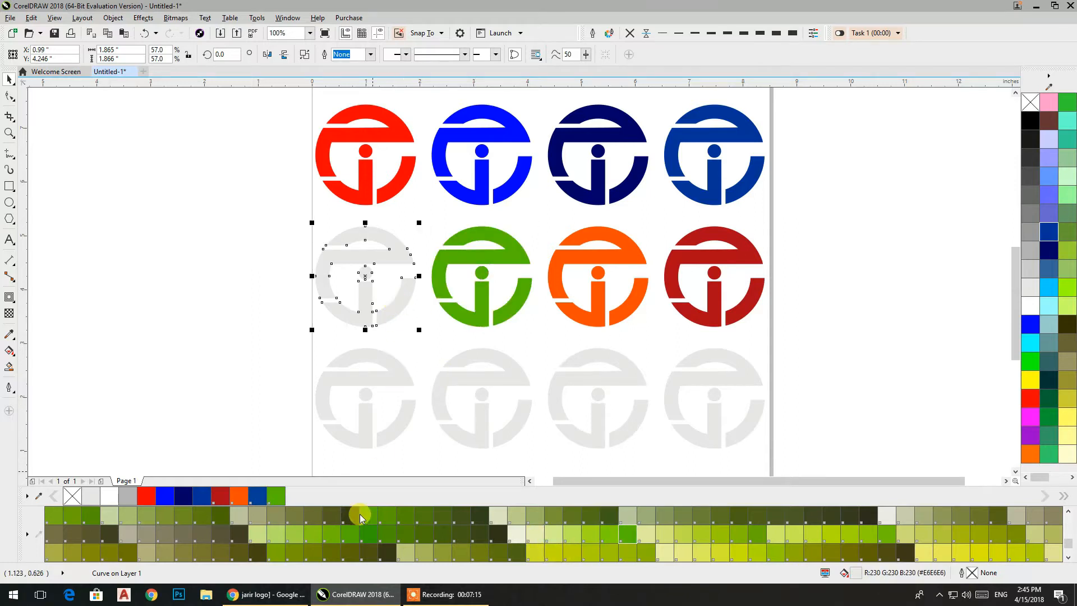
pyautogui.scroll(-12, 361, 517)
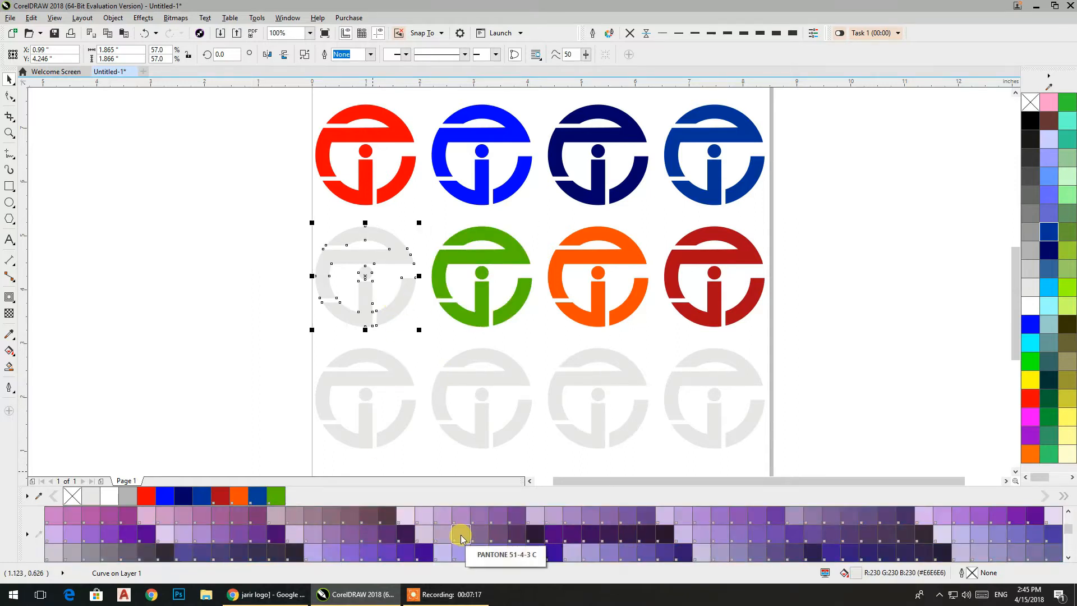
pyautogui.click(571, 534)
# Fill the bottom row's first emblem with violet-blue PANTONE 54-1-7 C and its second emblem with purple.
pyautogui.click(391, 380)
pyautogui.click(424, 534)
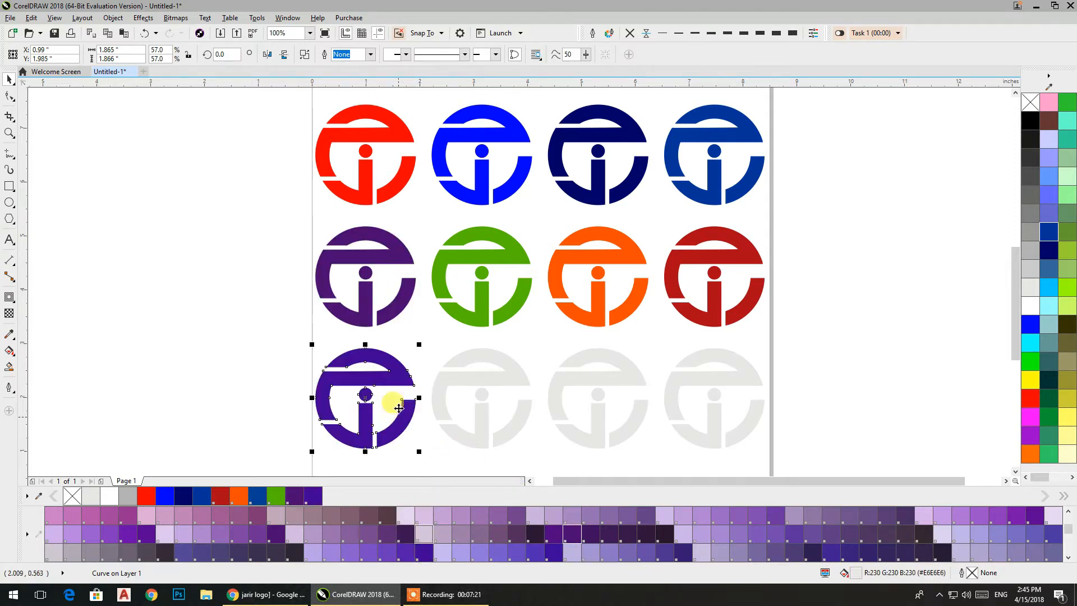
pyautogui.click(446, 405)
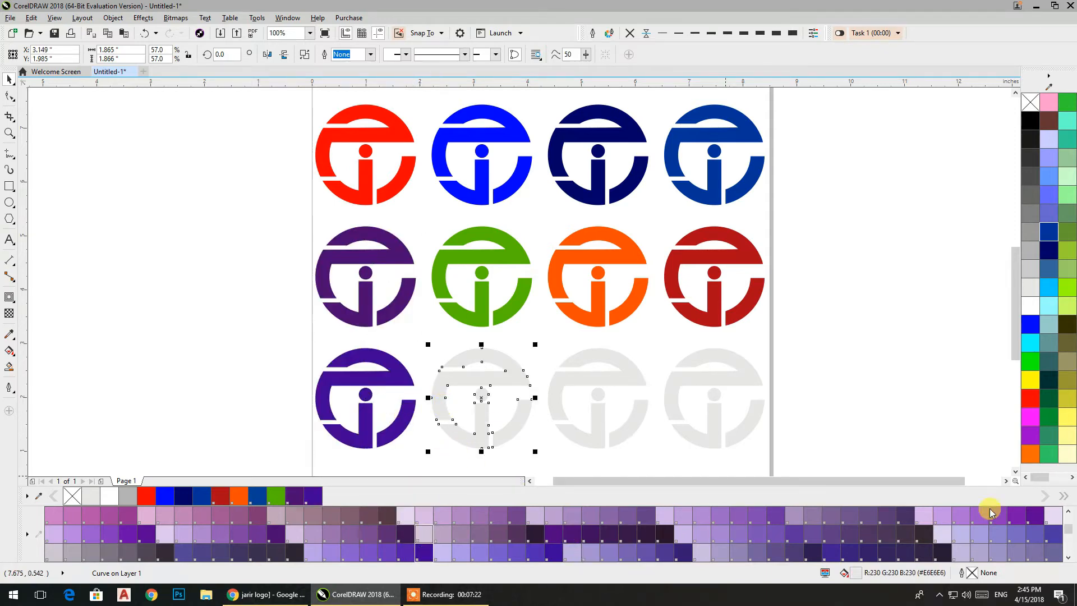
pyautogui.click(1035, 517)
# Recolor the bottom row's first emblem with light orange PANTONE 15-1-5 C.
pyautogui.click(397, 426)
pyautogui.scroll(-3, 510, 535)
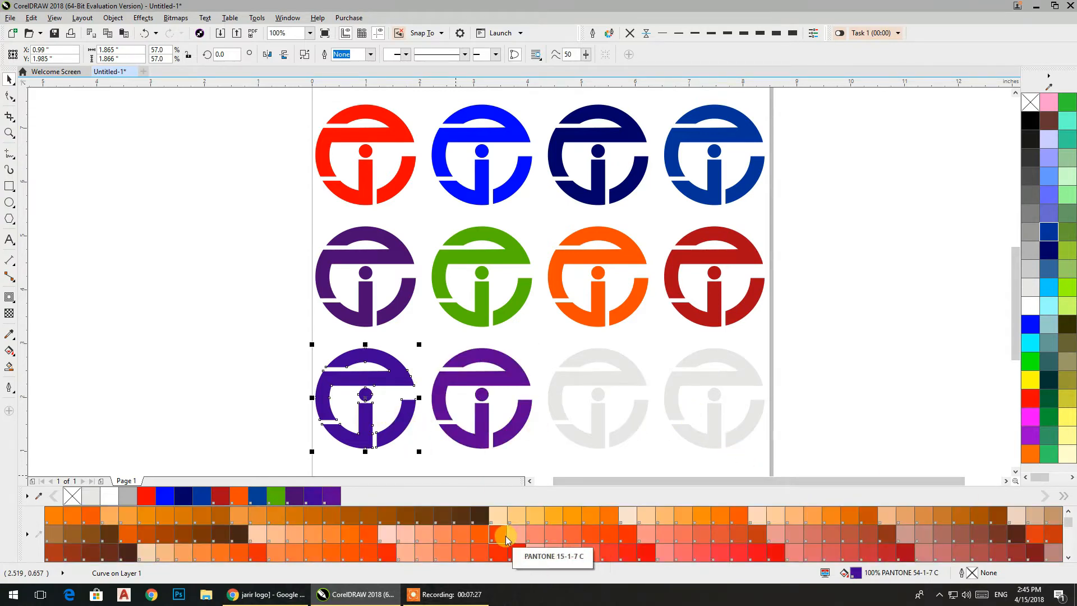
pyautogui.click(499, 534)
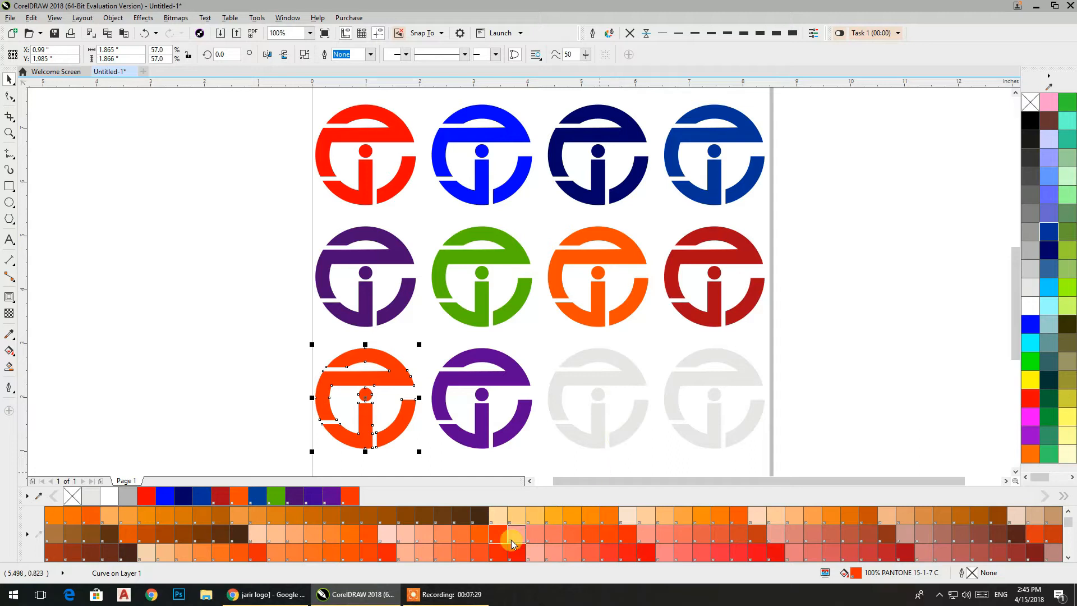
pyautogui.click(464, 537)
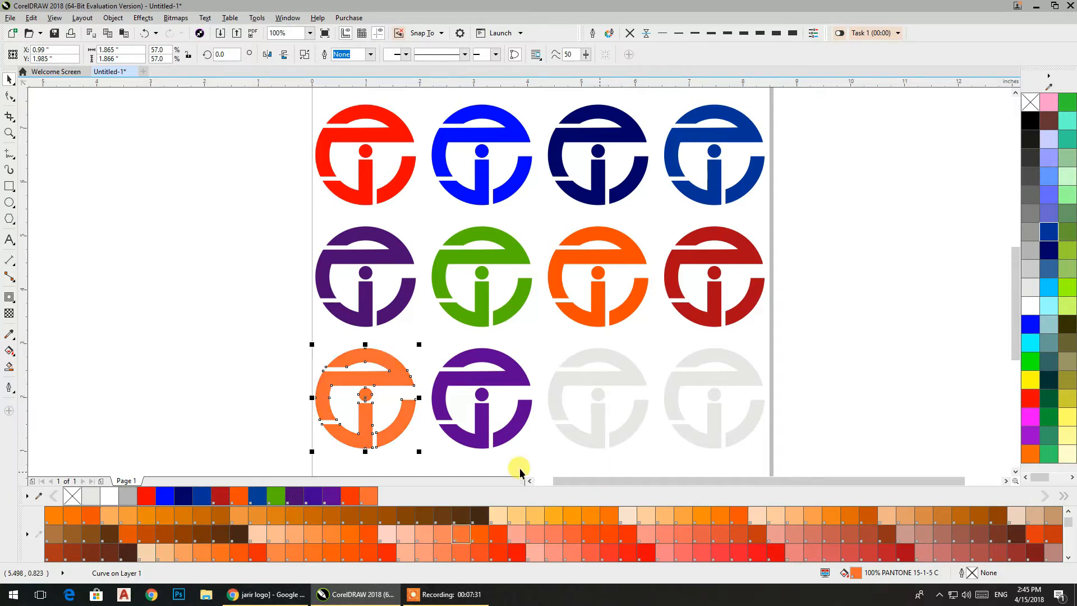
# Fill the bottom row's third emblem with orange PANTONE 13-1-6 C and its fourth emblem with magenta #FF00FF.
pyautogui.click(575, 433)
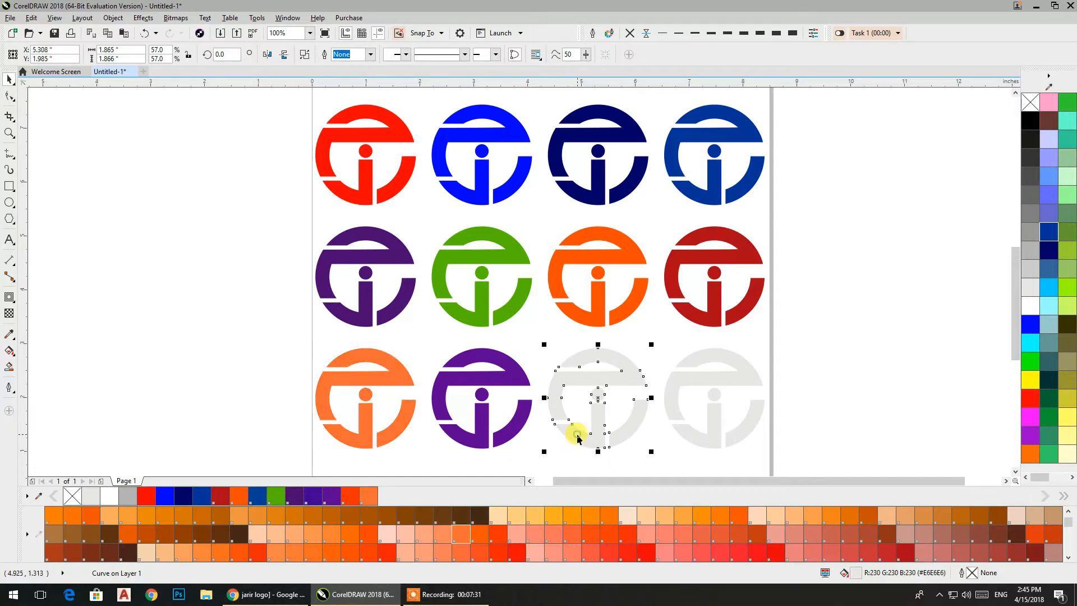
pyautogui.click(720, 517)
pyautogui.click(710, 447)
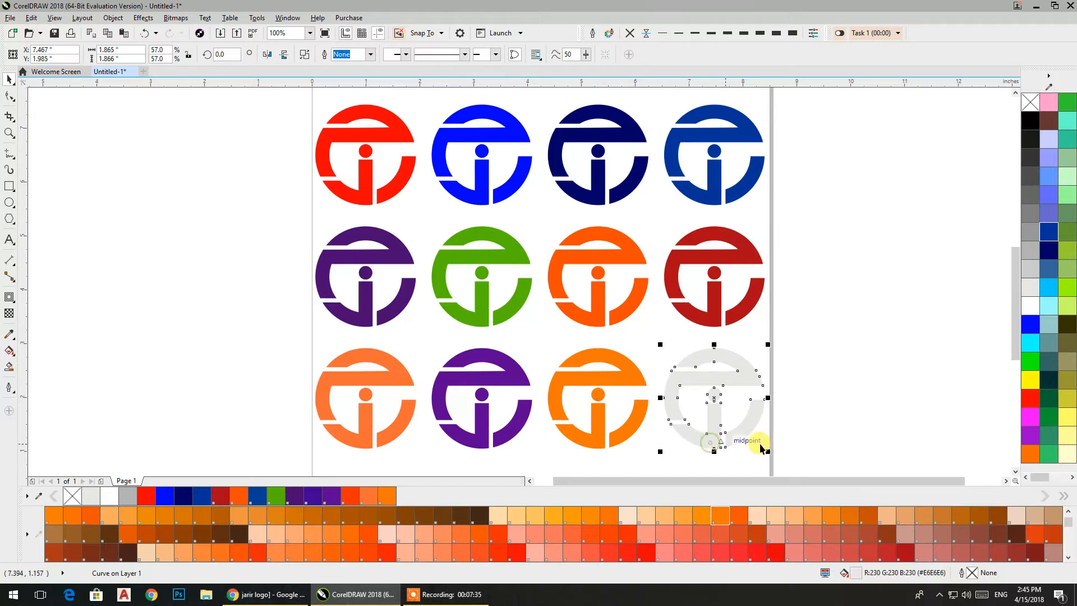
pyautogui.click(1030, 418)
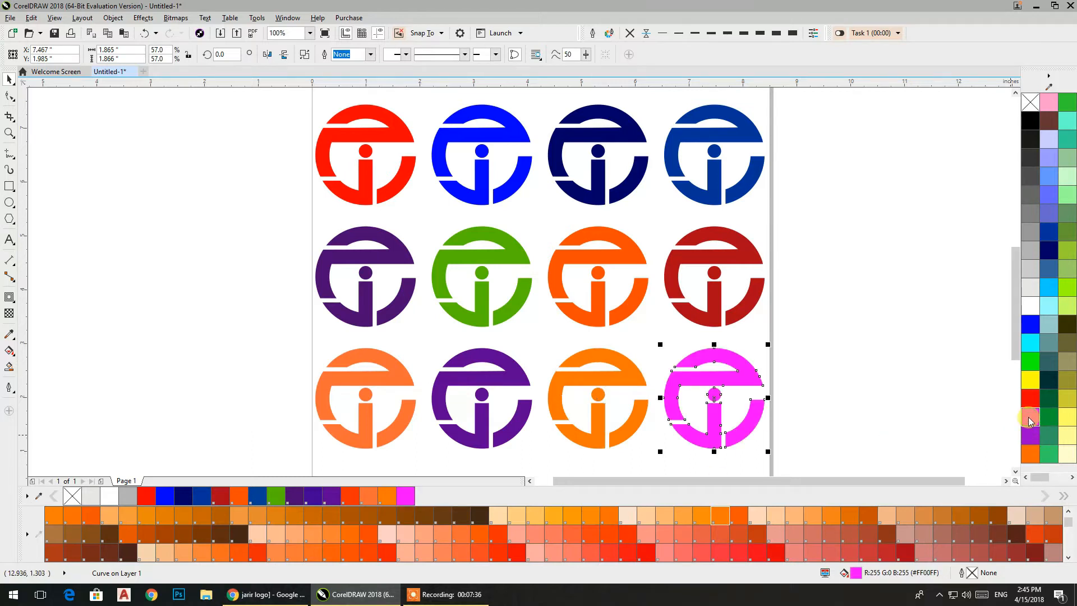
pyautogui.click(904, 352)
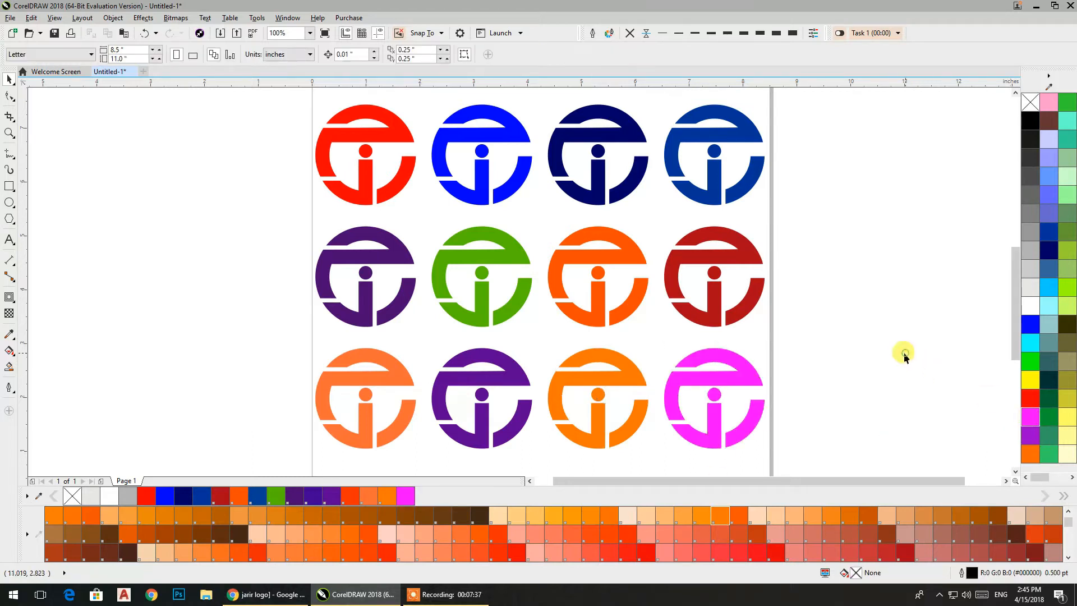
# Recolor the middle row's third emblem from the default palette with bright purple.
pyautogui.click(622, 368)
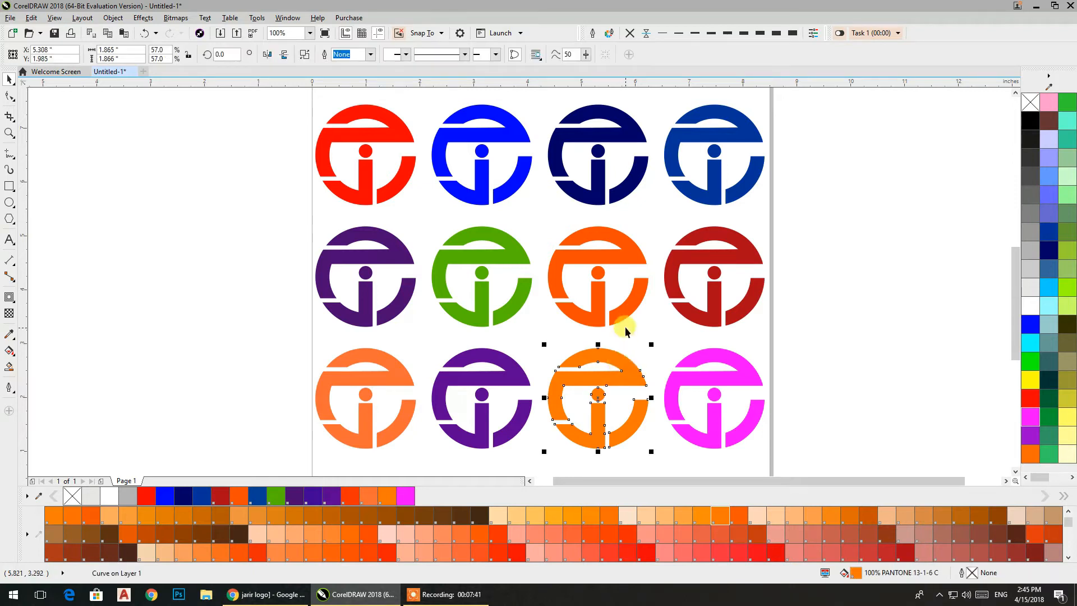
pyautogui.click(1030, 435)
pyautogui.click(887, 385)
pyautogui.moveTo(848, 370); pyautogui.dragTo(845, 379)
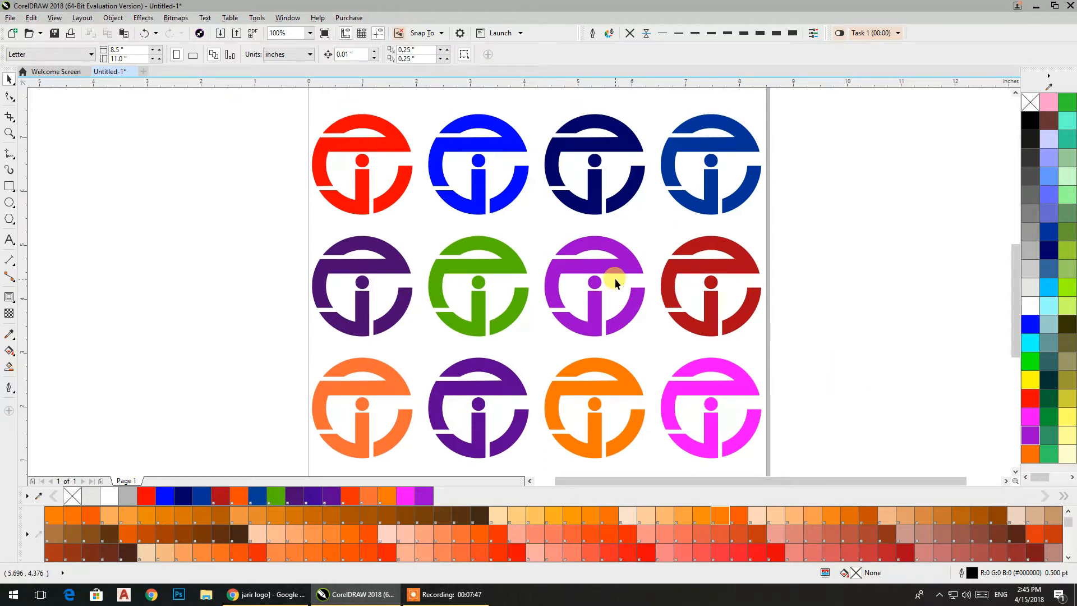
pyautogui.click(458, 582)
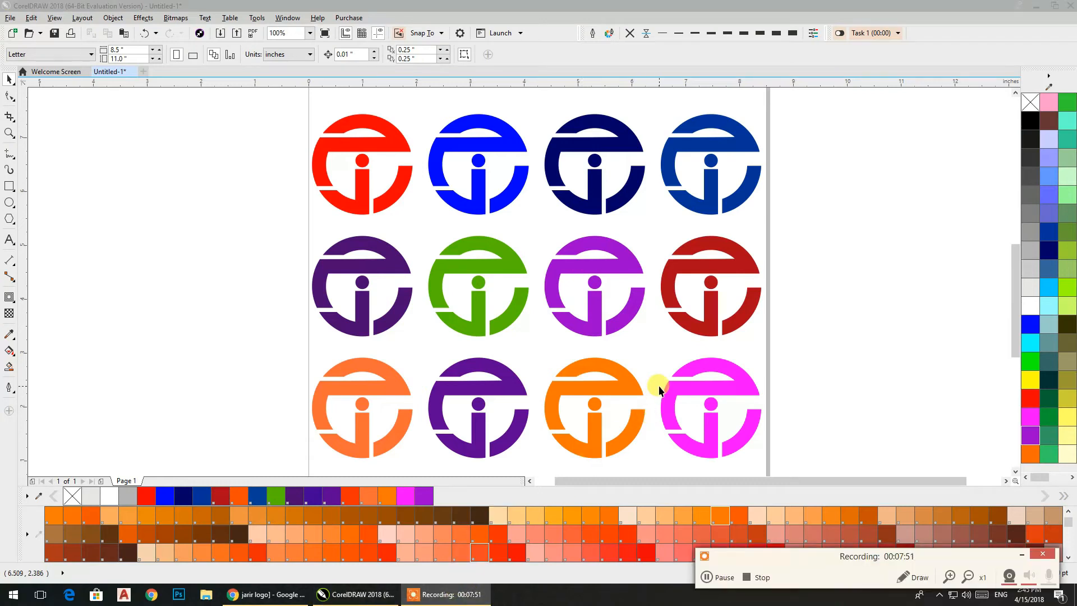
pyautogui.moveTo(449, 248); pyautogui.dragTo(526, 248)
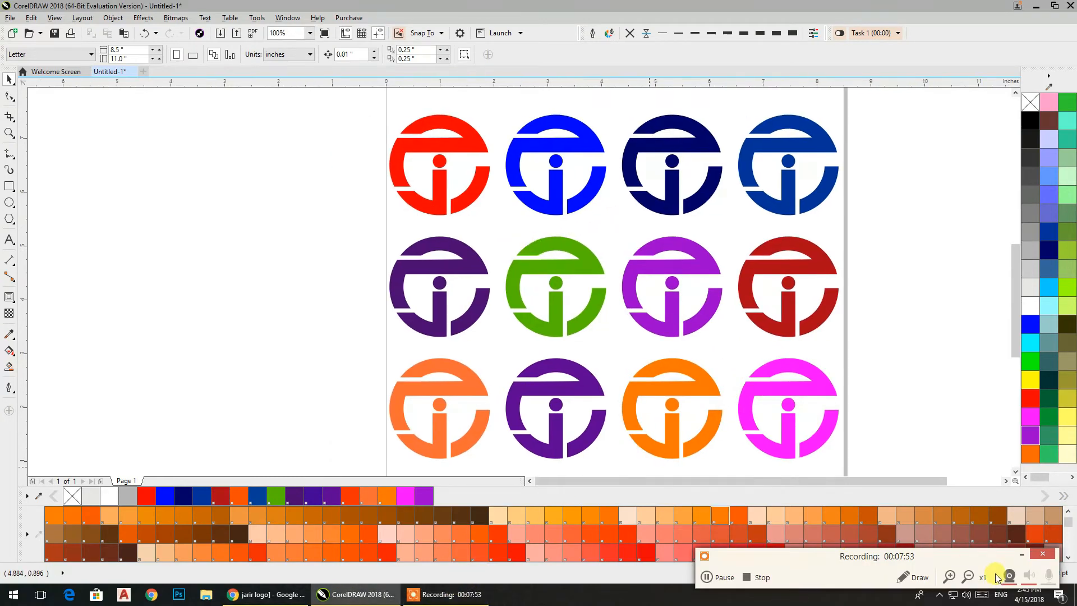
pyautogui.click(1020, 557)
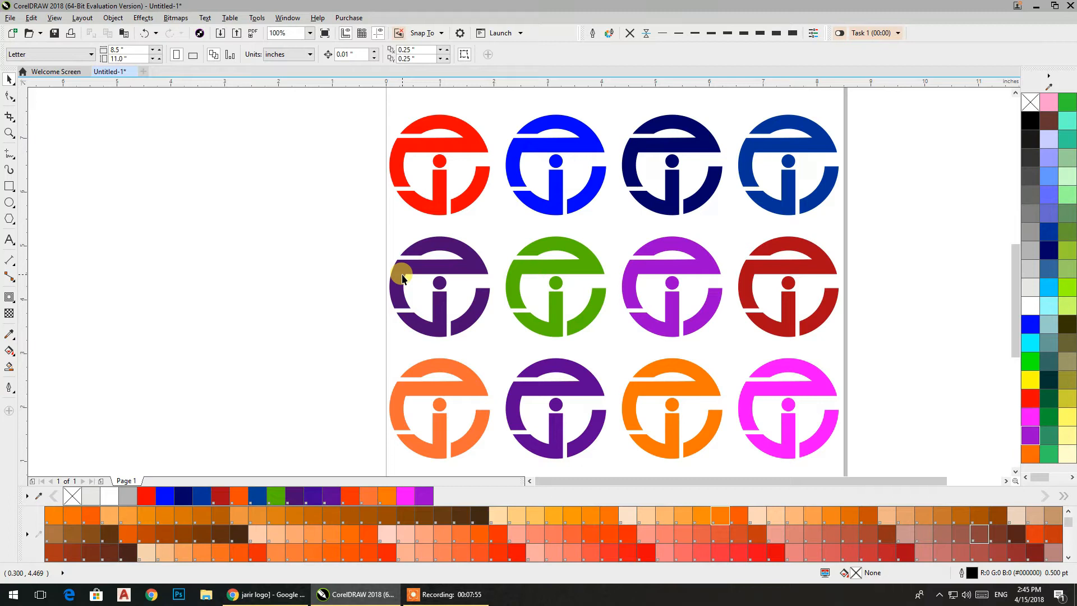
pyautogui.click(402, 278)
pyautogui.click(206, 253)
# Draw a circle about 2.44 inches wide beside the page and place an overlapping copy offset down and to the right.
pyautogui.click(9, 203)
pyautogui.moveTo(153, 230); pyautogui.dragTo(292, 368)
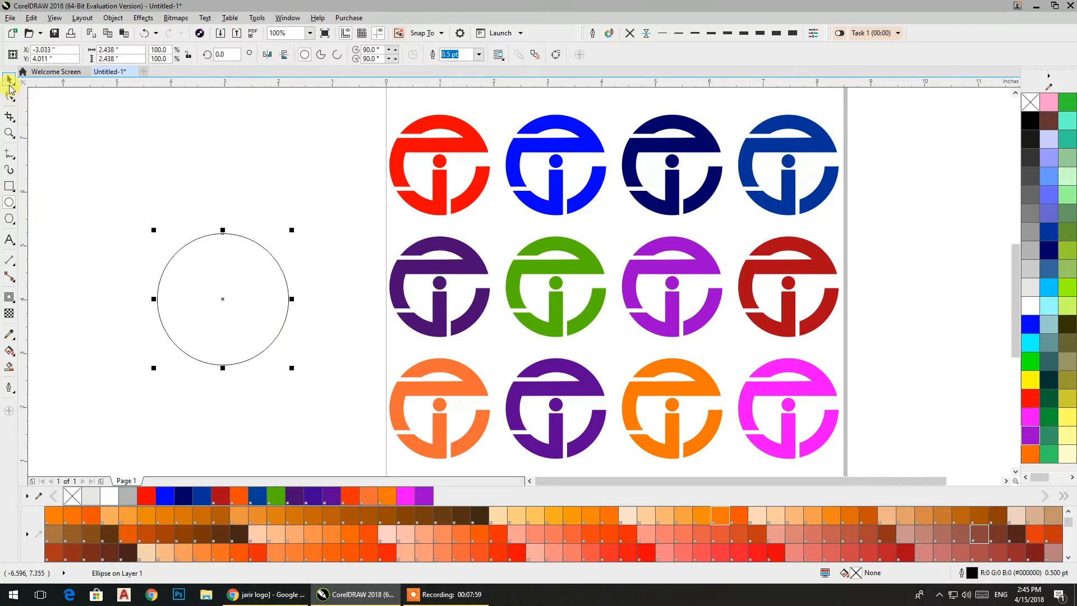
pyautogui.moveTo(245, 306); pyautogui.dragTo(255, 335)
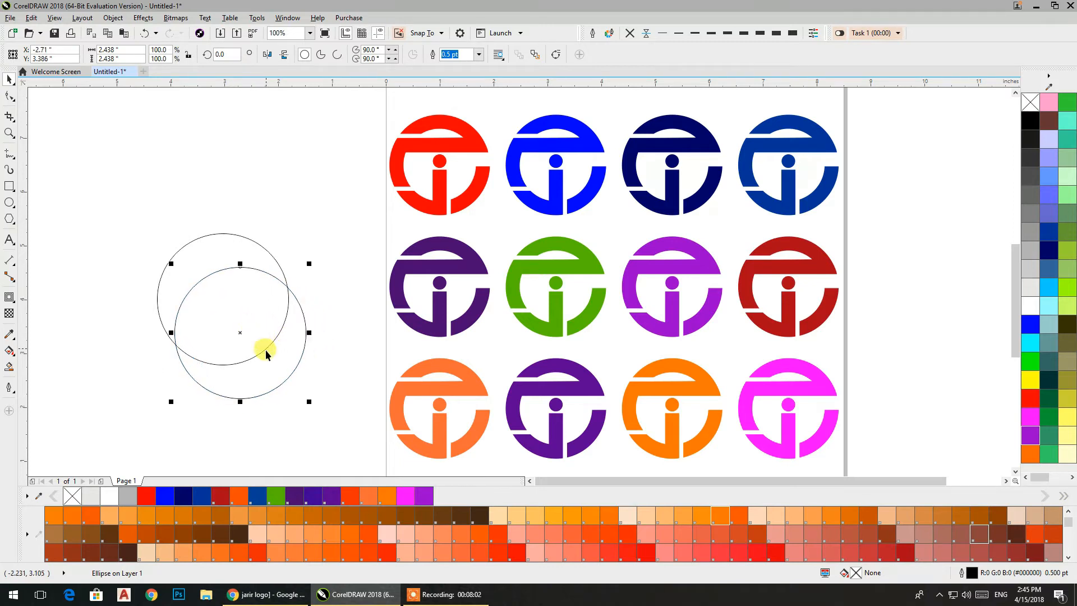
# Trim the original circle with its overlapping copy and delete the copy to leave a crescent.
pyautogui.keyDown('shift'); pyautogui.click(244, 243); pyautogui.keyUp('shift')
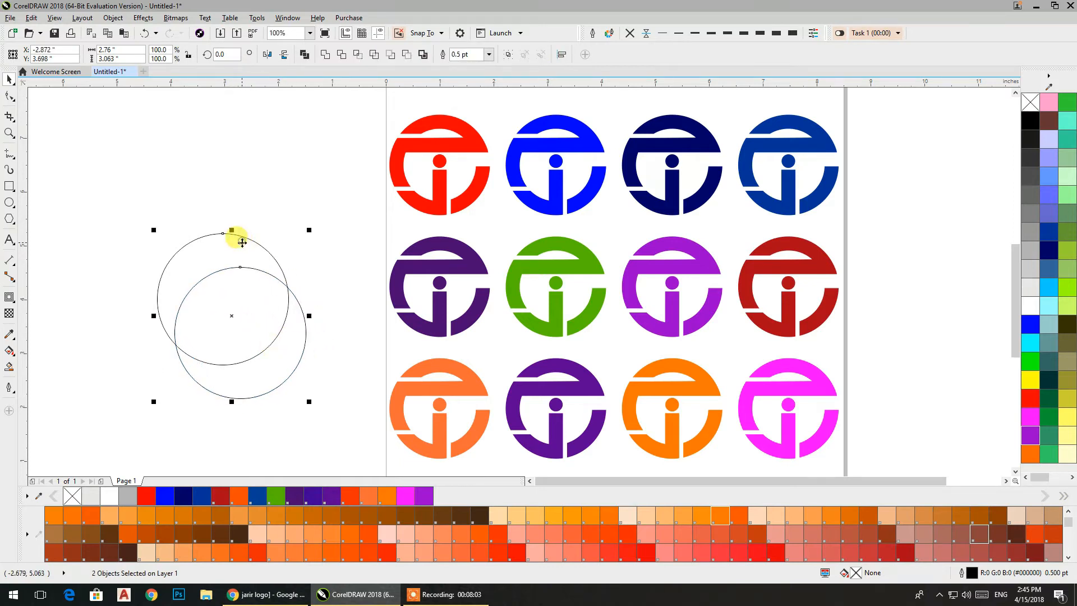
pyautogui.click(266, 193)
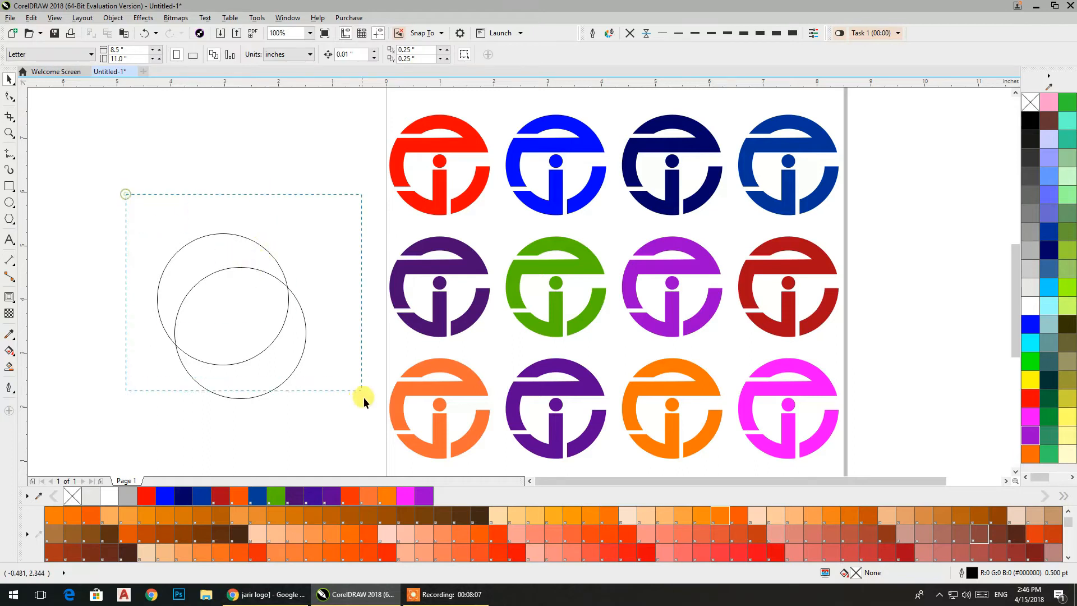
pyautogui.moveTo(358, 431); pyautogui.dragTo(360, 430)
pyautogui.click(339, 394)
pyautogui.click(290, 301)
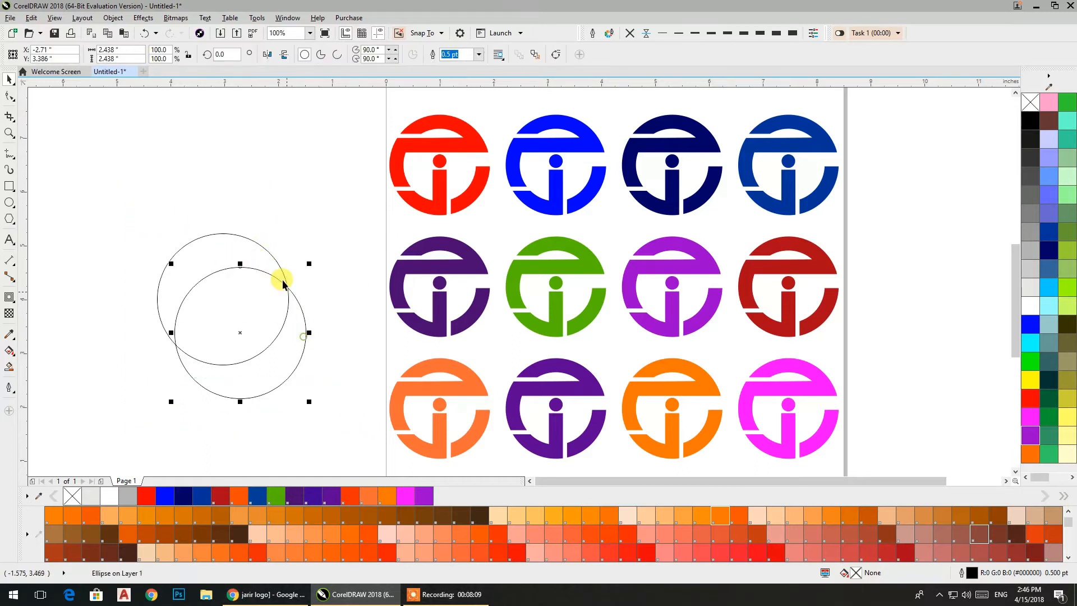
pyautogui.keyDown('shift'); pyautogui.click(220, 229); pyautogui.keyUp('shift')
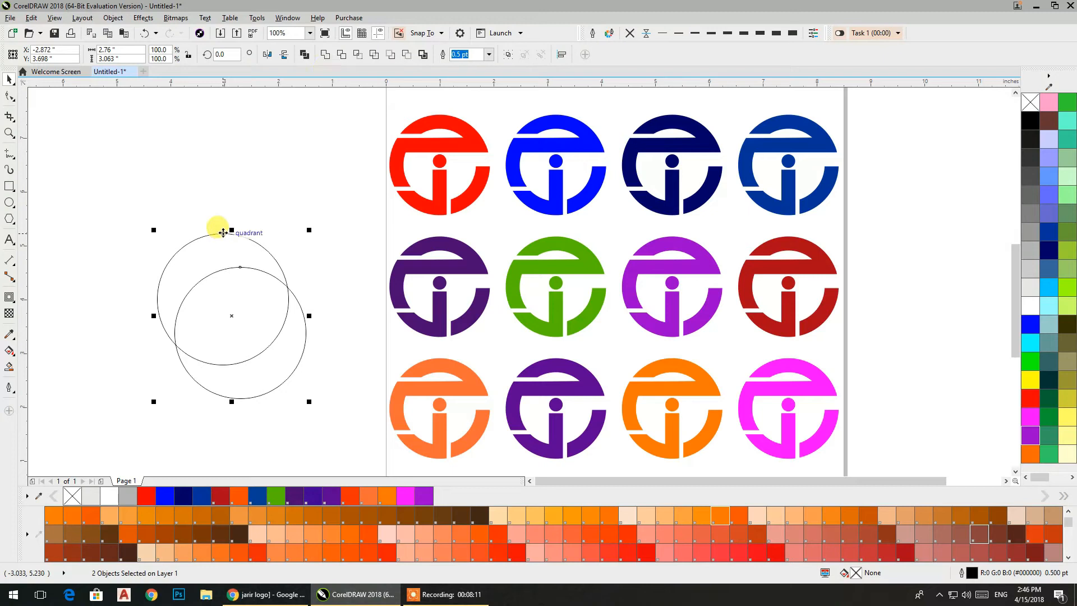
pyautogui.click(341, 54)
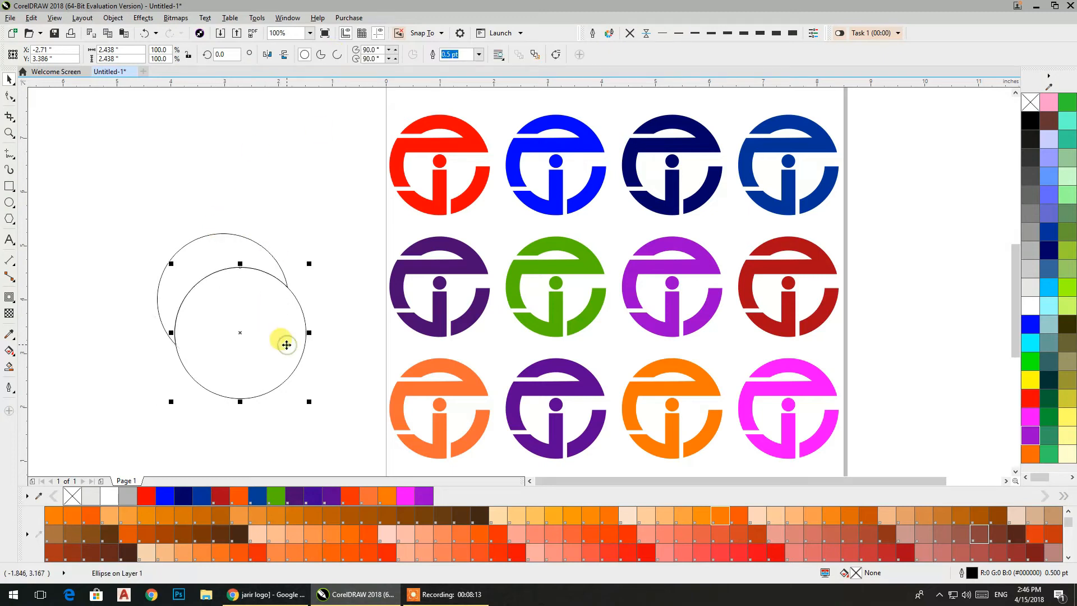
pyautogui.press('Delete')
# Fill the crescent with white, remove its outline, scale it to 81.9% and place it over the dark purple emblem's upper-left part.
pyautogui.click(235, 251)
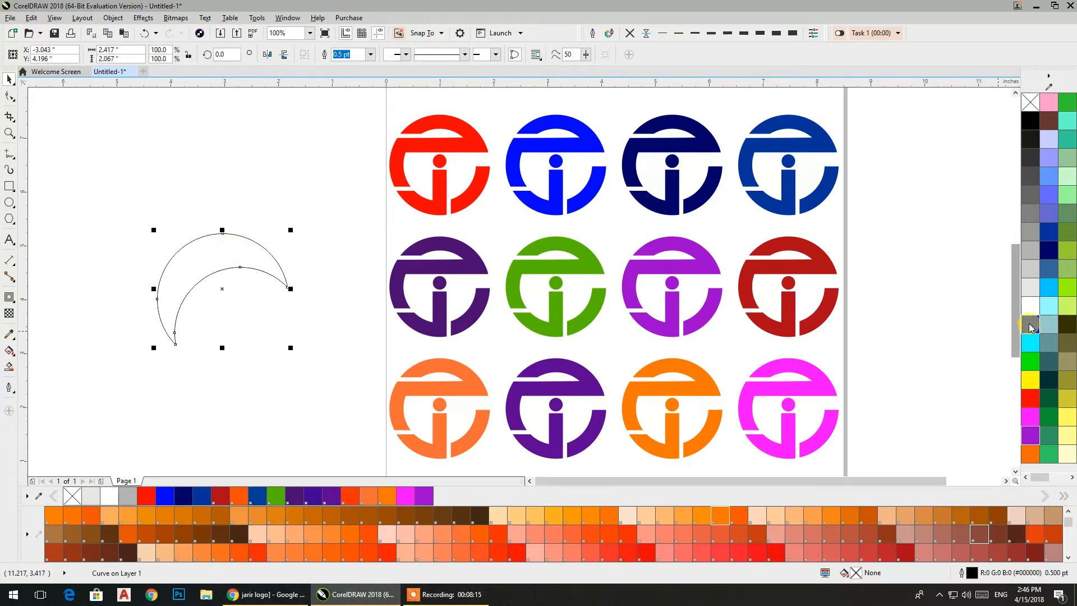
pyautogui.click(629, 34)
pyautogui.moveTo(236, 258); pyautogui.dragTo(461, 272)
pyautogui.moveTo(517, 365); pyautogui.dragTo(506, 361)
pyautogui.moveTo(448, 283); pyautogui.dragTo(438, 253)
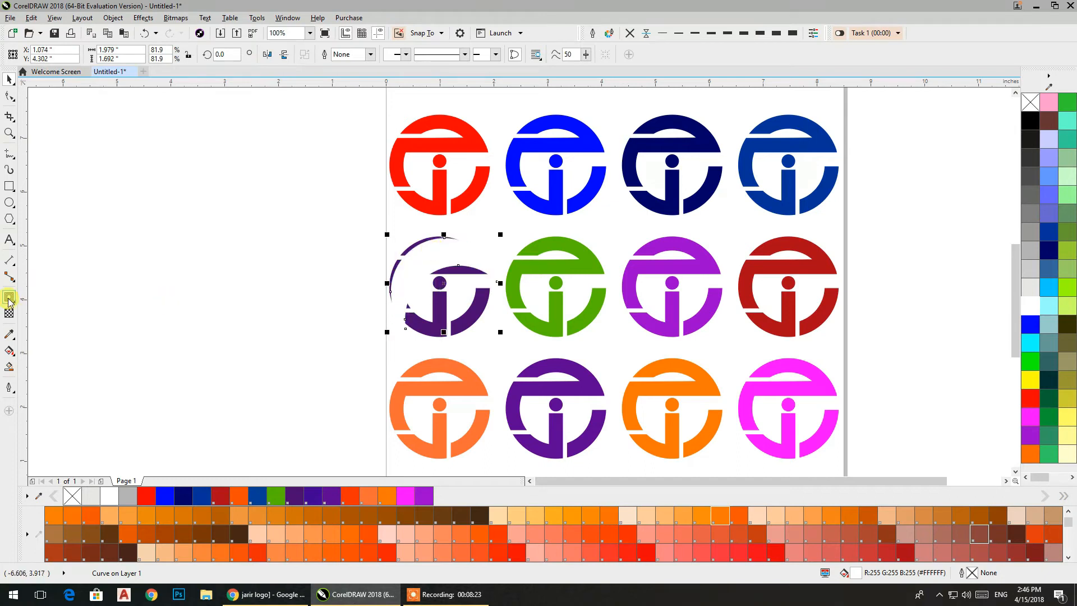
# Apply a linear transparency to the white crescent that fades out toward its upper left.
pyautogui.click(21, 315)
pyautogui.moveTo(460, 293); pyautogui.dragTo(410, 207)
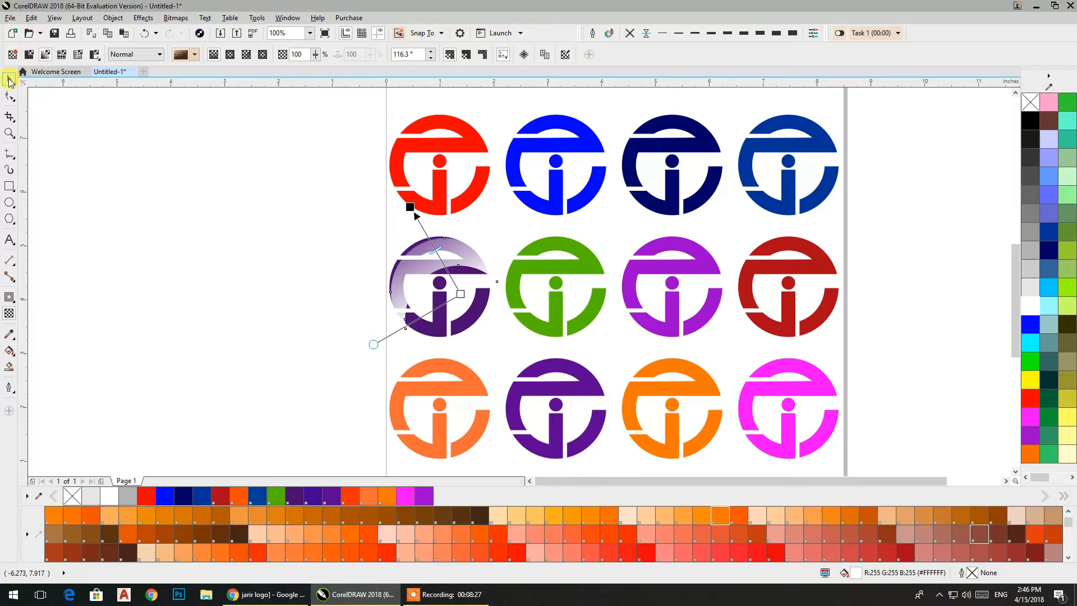
pyautogui.click(9, 82)
# Move the crescent off the page, PowerClip it inside the dark purple emblem, and open the clipped contents for editing.
pyautogui.moveTo(456, 247); pyautogui.dragTo(229, 292)
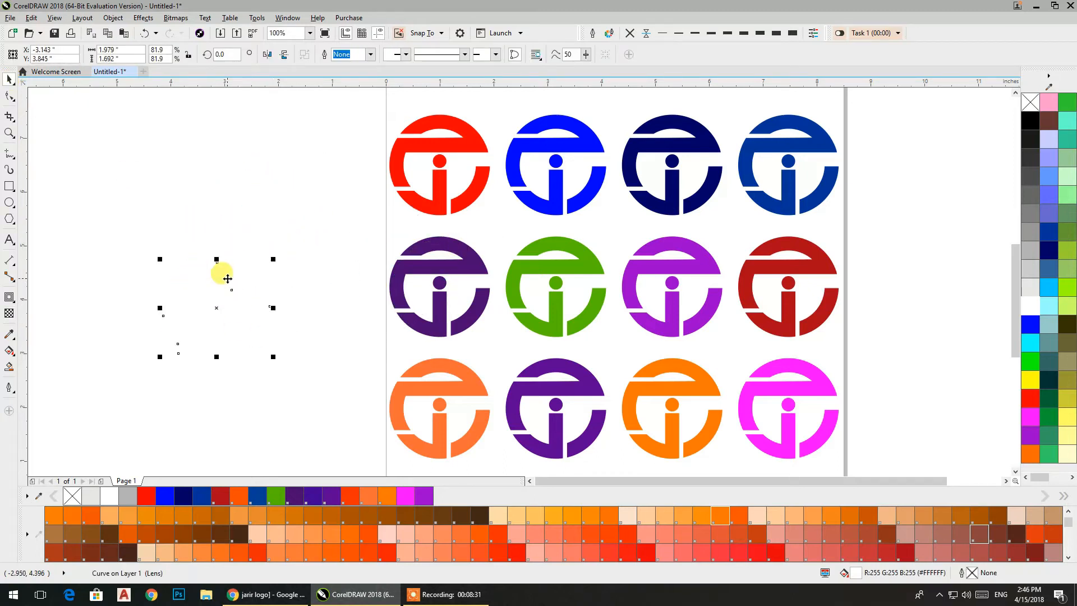
pyautogui.rightClick(227, 279)
pyautogui.click(261, 264)
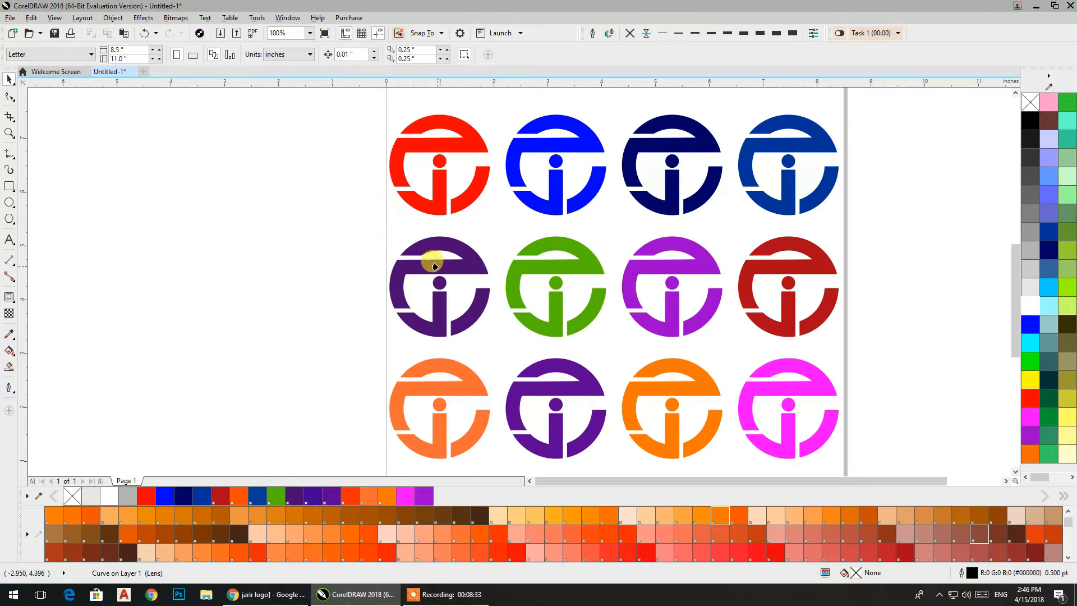
pyautogui.click(434, 266)
pyautogui.doubleClick(437, 266)
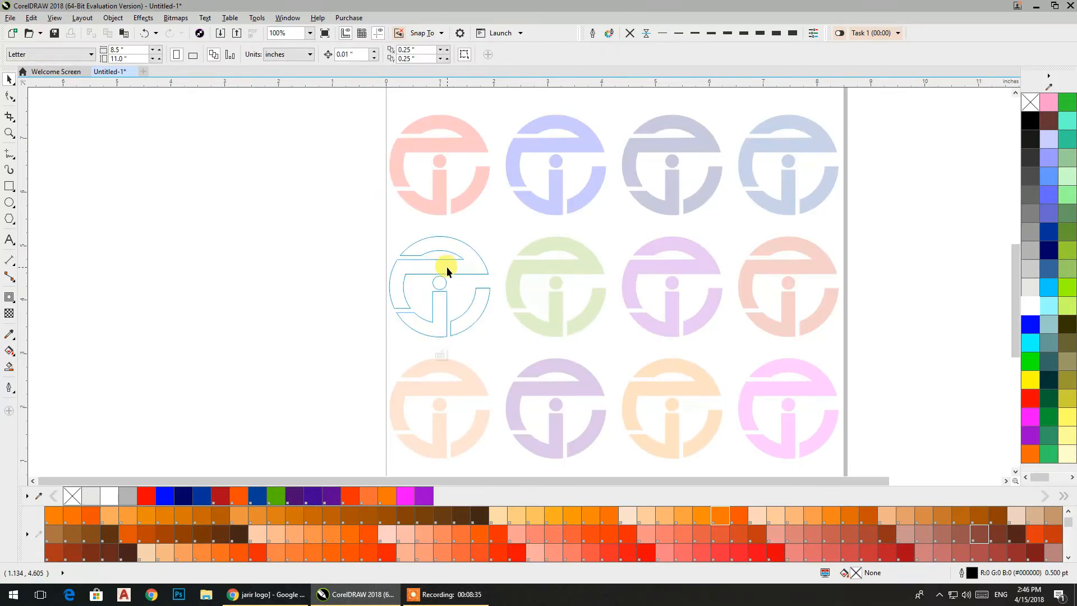
# Move the clipped white crescent to the dark purple emblem's upper left, scale it to 76% and finish editing the PowerClip.
pyautogui.click(446, 267)
pyautogui.scroll(3, 407, 247)
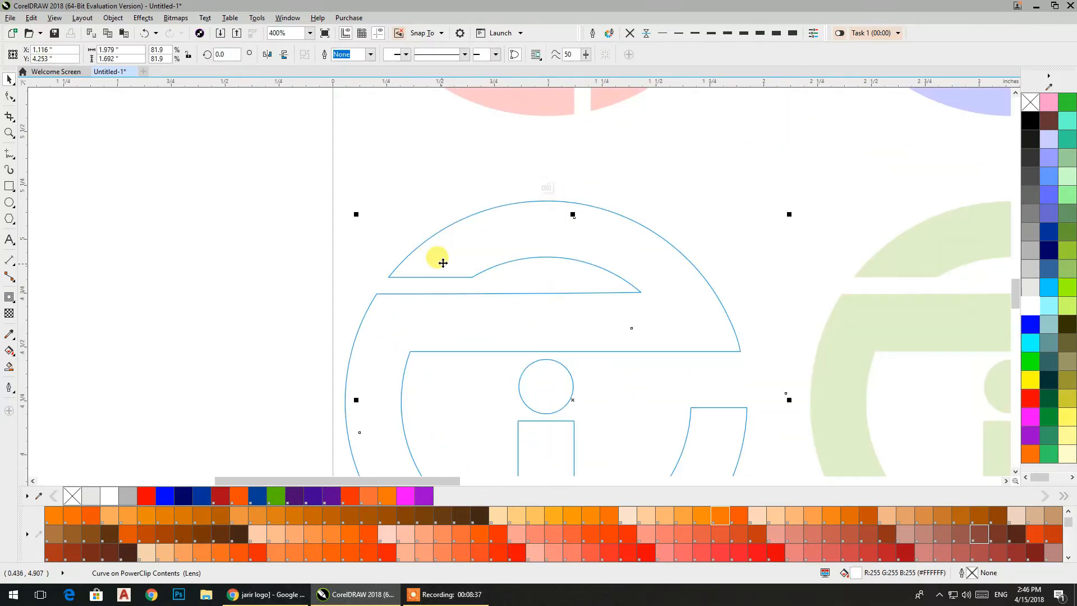
pyautogui.moveTo(434, 260); pyautogui.dragTo(420, 248)
pyautogui.scroll(-2, 499, 247)
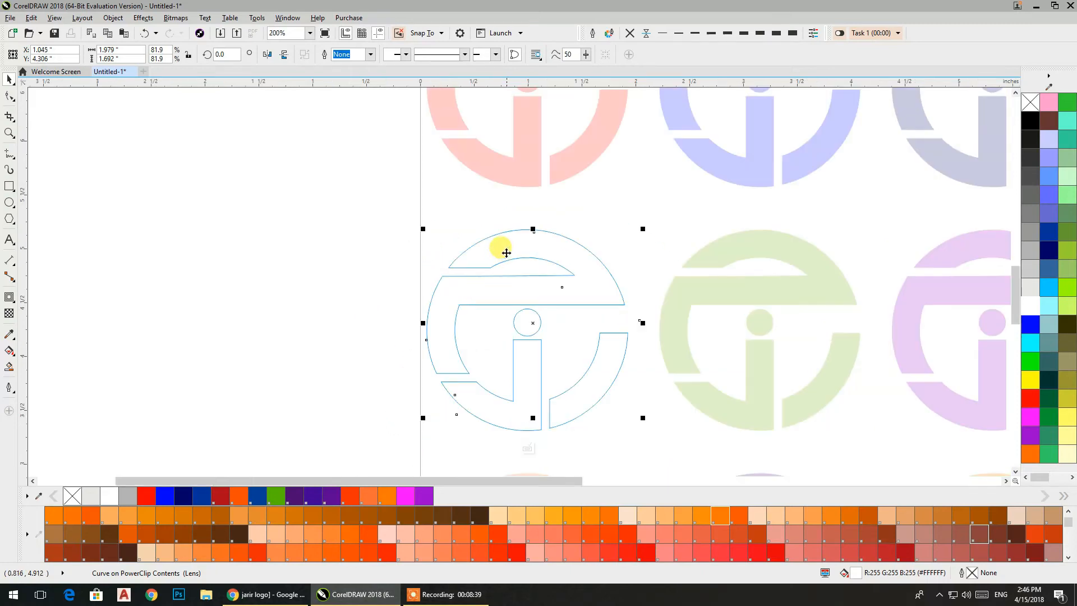
pyautogui.moveTo(645, 418); pyautogui.dragTo(630, 411)
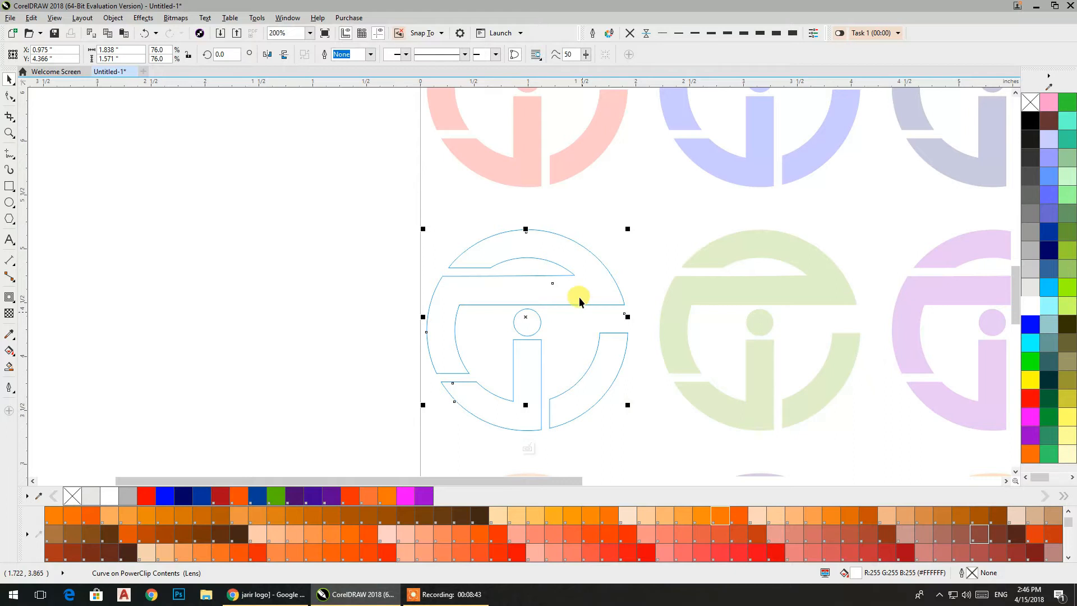
pyautogui.moveTo(579, 279); pyautogui.dragTo(580, 280)
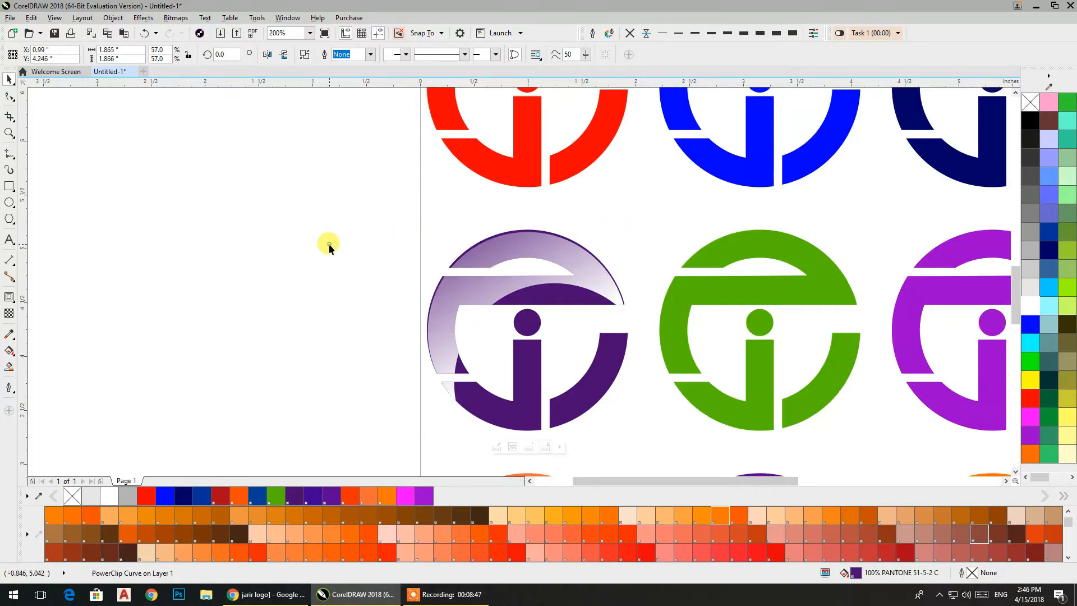
pyautogui.click(329, 243)
pyautogui.scroll(-1, 329, 244)
pyautogui.scroll(-1, 329, 243)
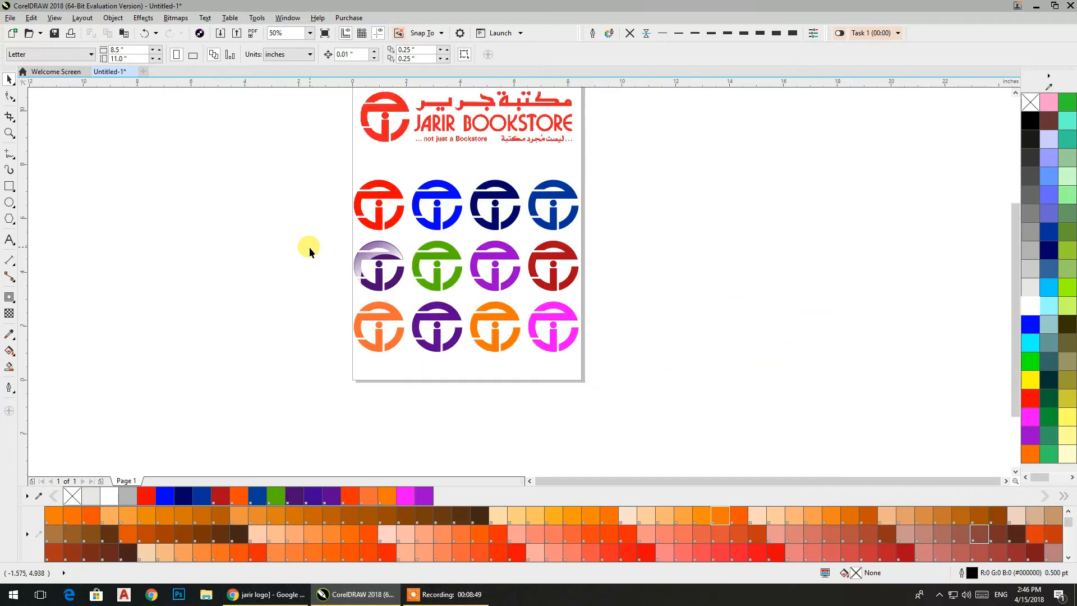
# PowerClip a copy of the white crescent inside the blue emblem in the first row.
pyautogui.click(350, 298)
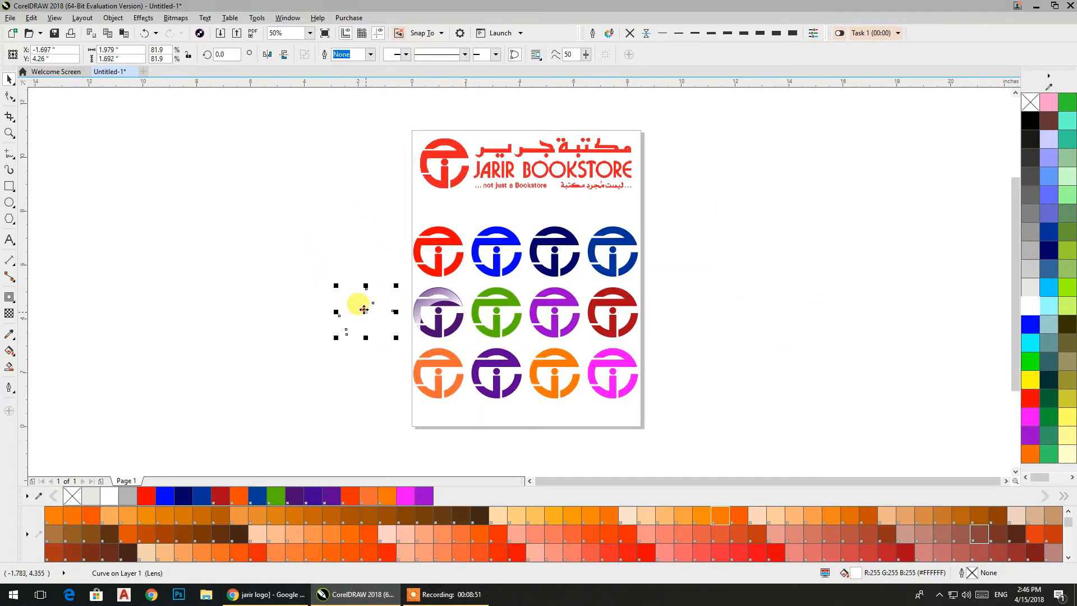
pyautogui.rightClick(363, 255)
pyautogui.click(396, 264)
pyautogui.click(485, 244)
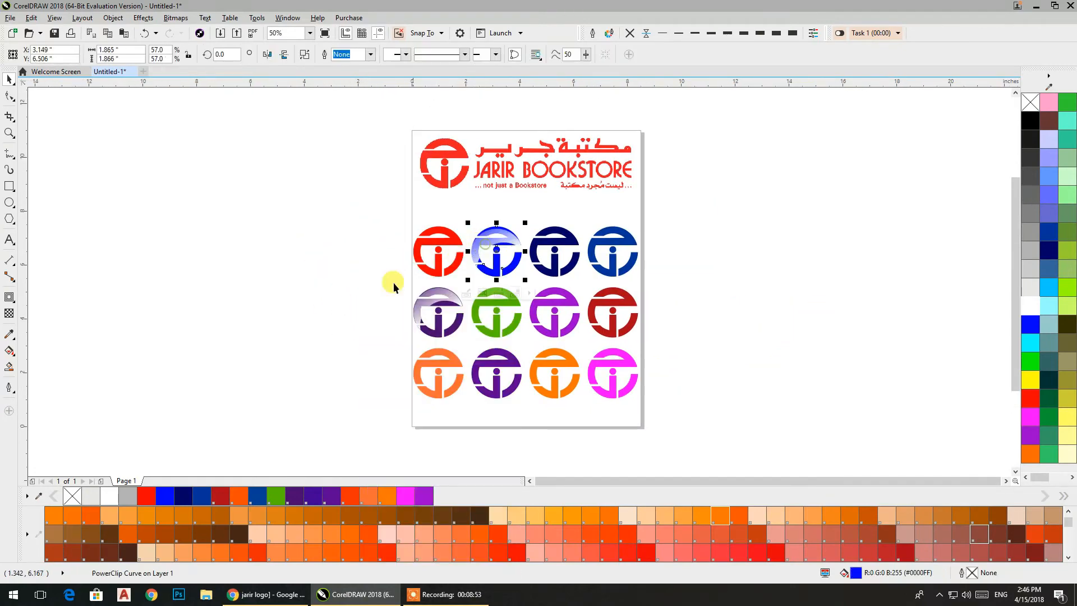
# PowerClip another white crescent copy inside the dark navy emblem, third in the first row.
pyautogui.rightClick(341, 306)
pyautogui.click(287, 268)
pyautogui.click(349, 318)
pyautogui.moveTo(362, 395); pyautogui.dragTo(392, 412)
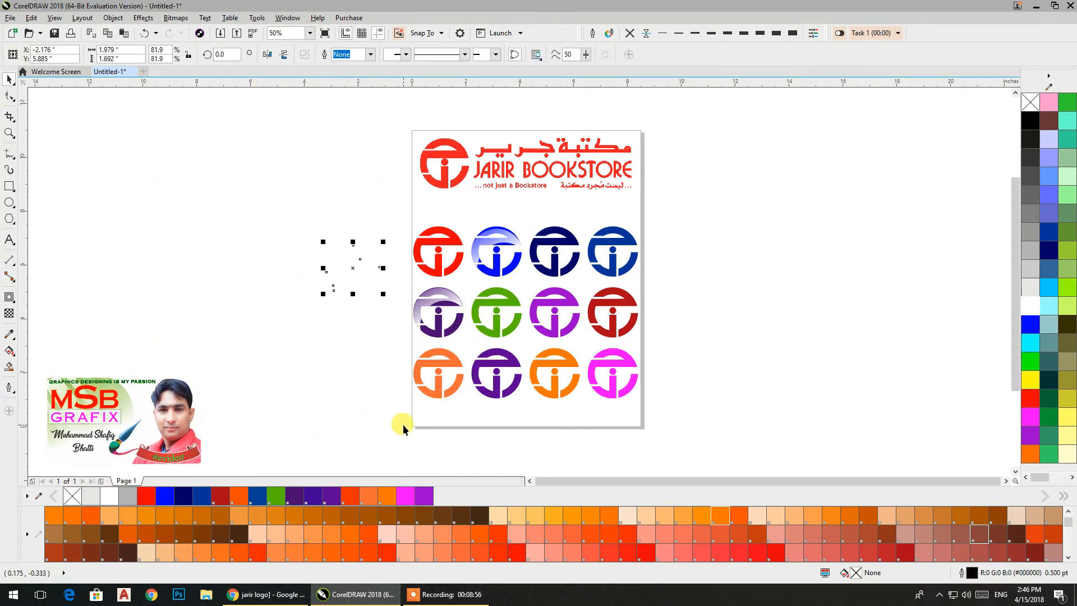
pyautogui.rightClick(365, 272)
pyautogui.click(355, 245)
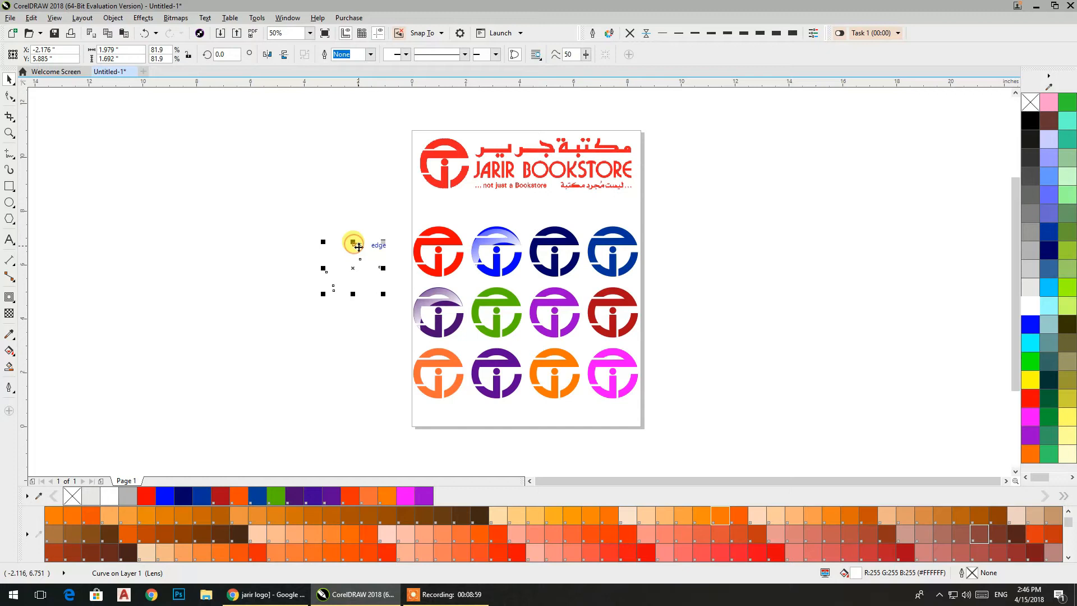
pyautogui.rightClick(360, 251)
pyautogui.click(504, 339)
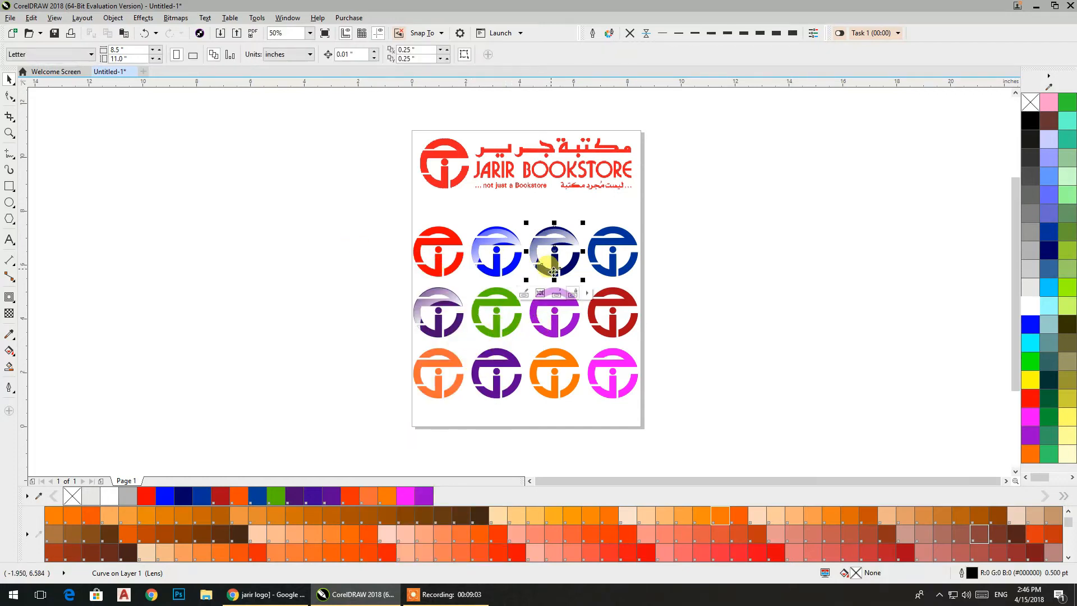
pyautogui.click(324, 256)
pyautogui.moveTo(141, 155); pyautogui.dragTo(395, 419)
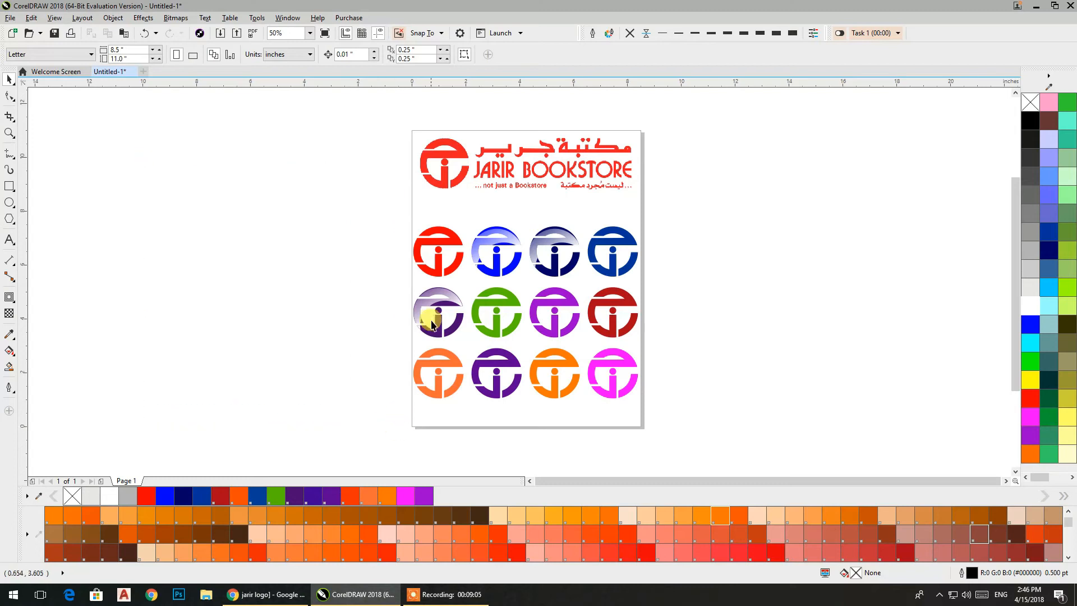
# Copy the red emblem from the grid and place the copy in empty space far to the left of the page.
pyautogui.moveTo(425, 271); pyautogui.dragTo(321, 295)
pyautogui.rightClick(321, 295)
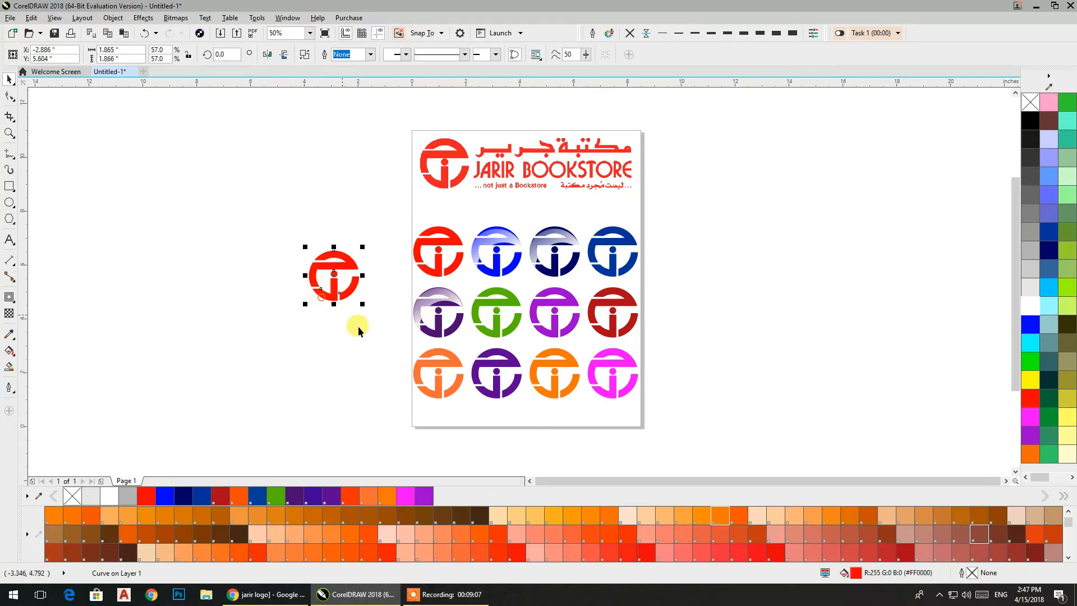
pyautogui.moveTo(379, 332); pyautogui.dragTo(823, 314)
pyautogui.moveTo(787, 271); pyautogui.dragTo(563, 271)
pyautogui.scroll(2, 556, 259)
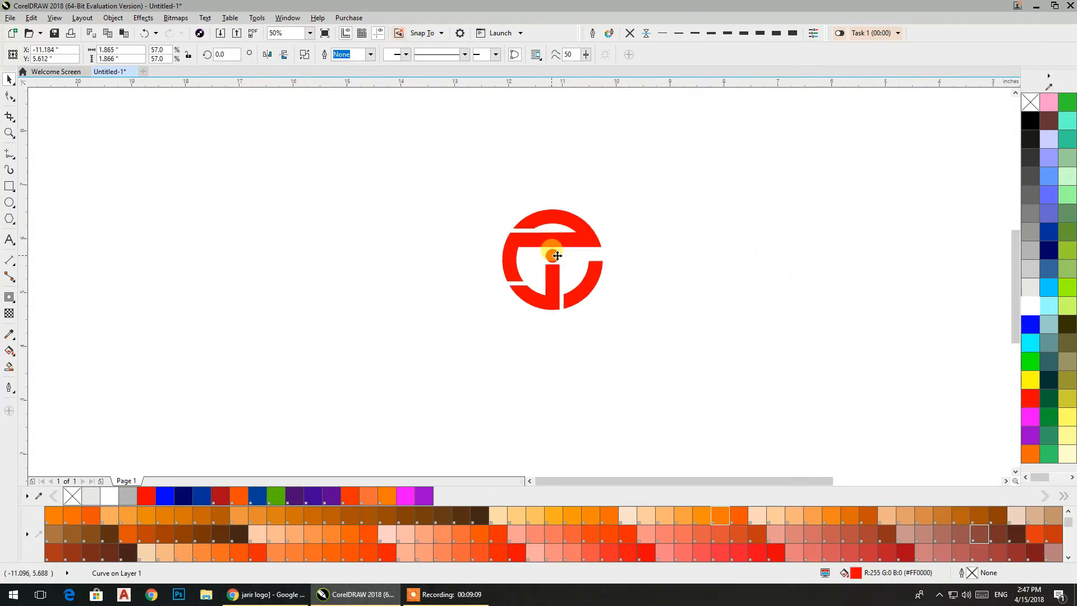
# Extrude the red emblem copy toward its upper left, with the vanishing point at about -2.047, 1.482 in.
pyautogui.click(15, 306)
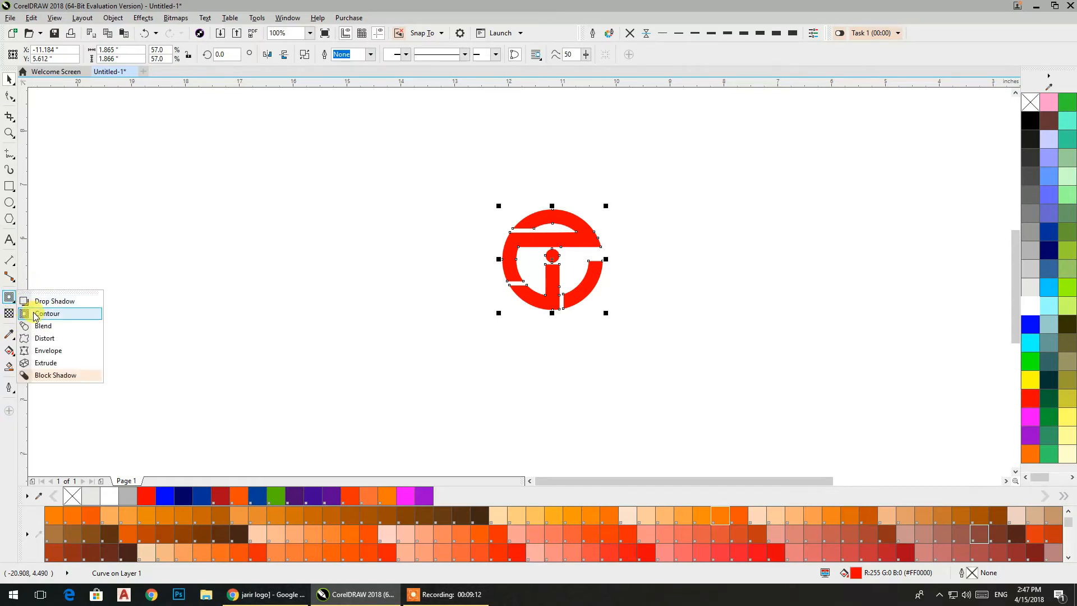
pyautogui.click(38, 362)
pyautogui.moveTo(552, 259); pyautogui.dragTo(442, 180)
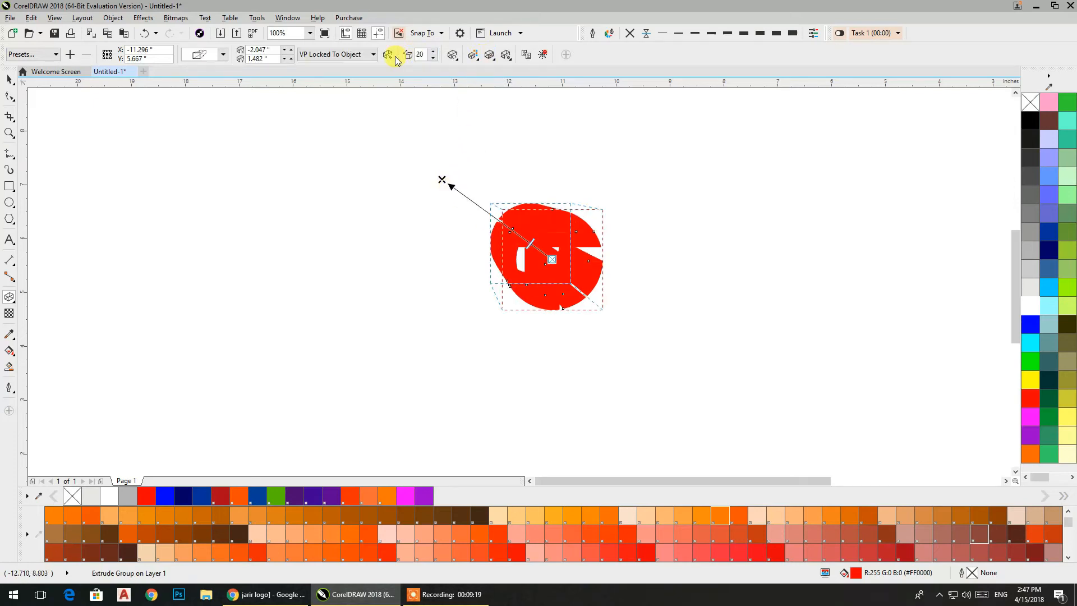
# Set the extrusion's color to solid Green from the RGB palette.
pyautogui.click(474, 54)
pyautogui.click(497, 96)
pyautogui.click(536, 114)
pyautogui.click(536, 115)
pyautogui.click(536, 114)
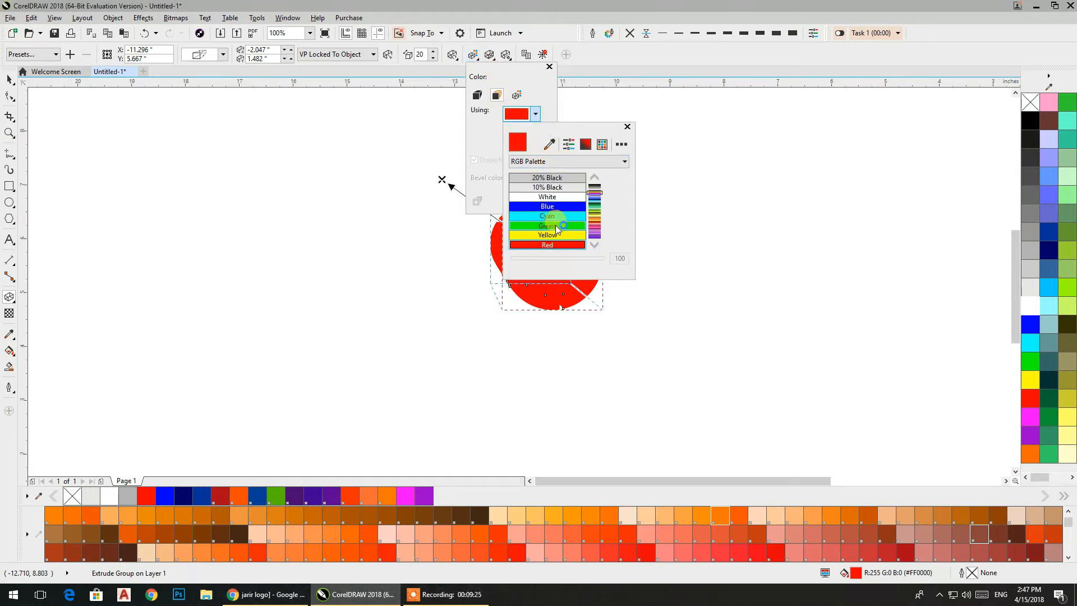
pyautogui.click(557, 226)
pyautogui.click(624, 78)
pyautogui.click(550, 184)
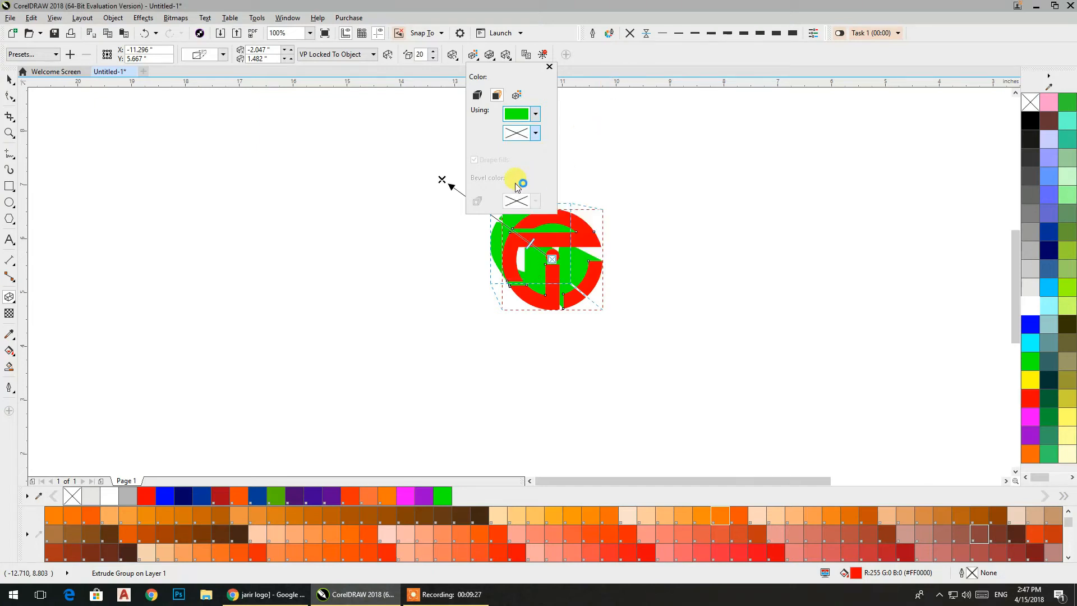
# Add light 2 to the extrusion's lighting at an intensity of 100.
pyautogui.click(505, 53)
pyautogui.click(508, 55)
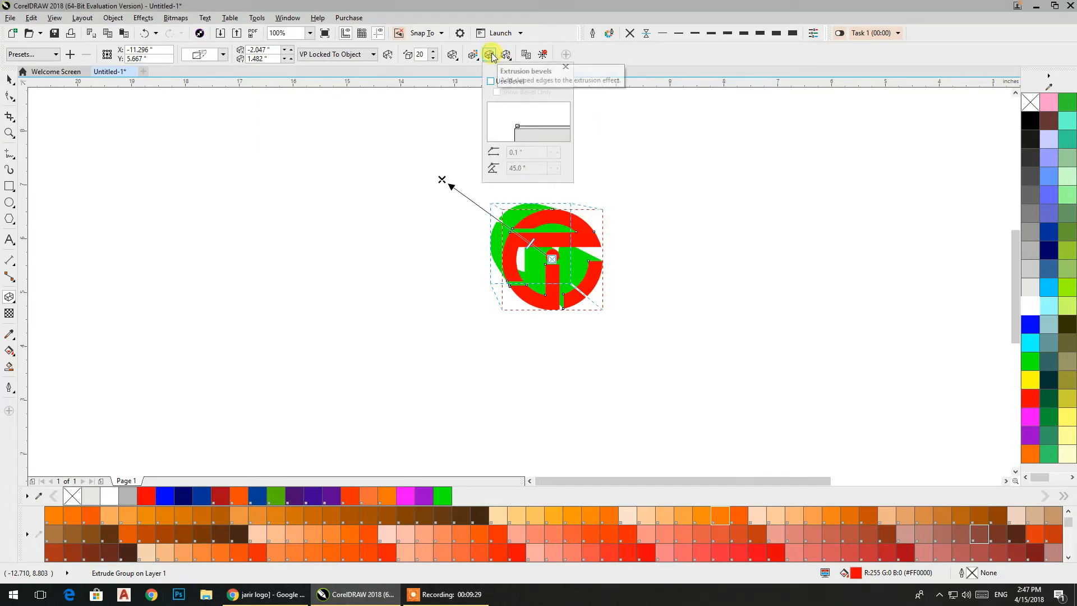
pyautogui.click(511, 57)
pyautogui.click(506, 56)
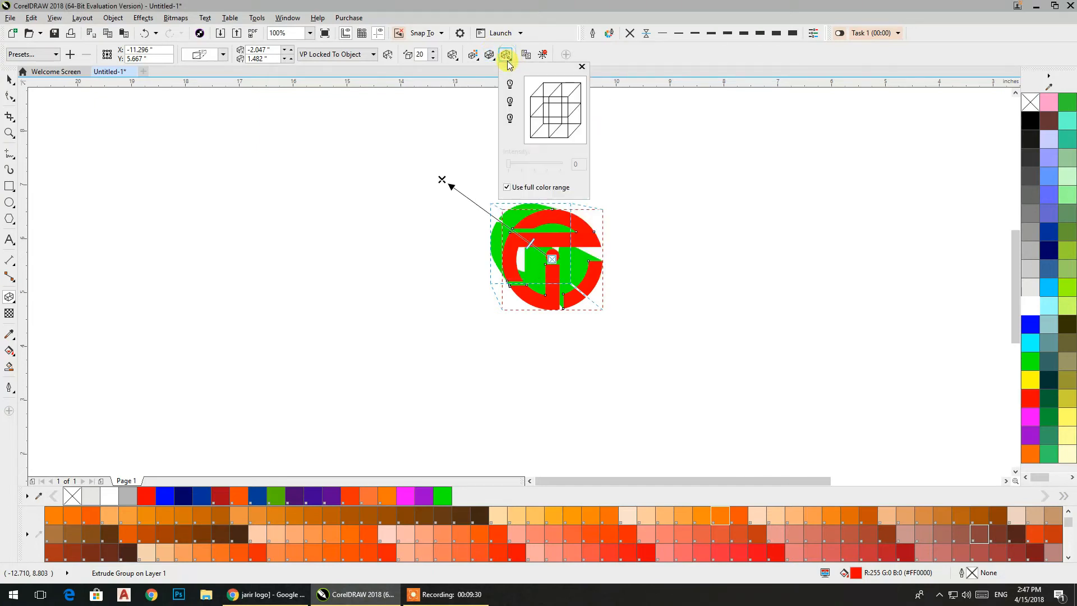
pyautogui.click(515, 103)
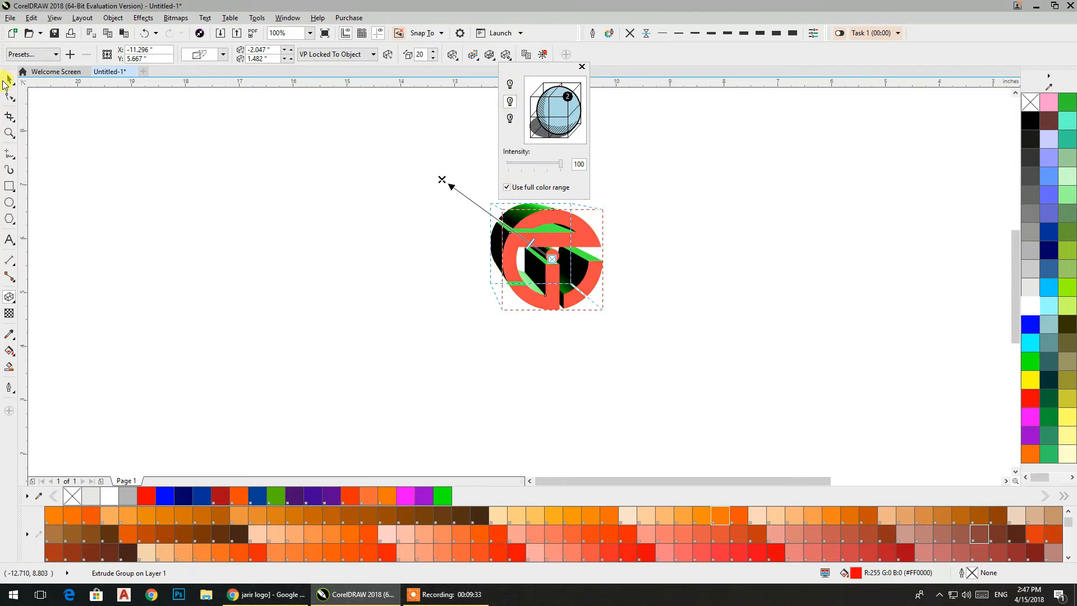
pyautogui.click(6, 82)
# Lower the extrusion's vanishing point to about -1.823, 0.659 in and reduce its depth to 6.
pyautogui.scroll(1, 532, 219)
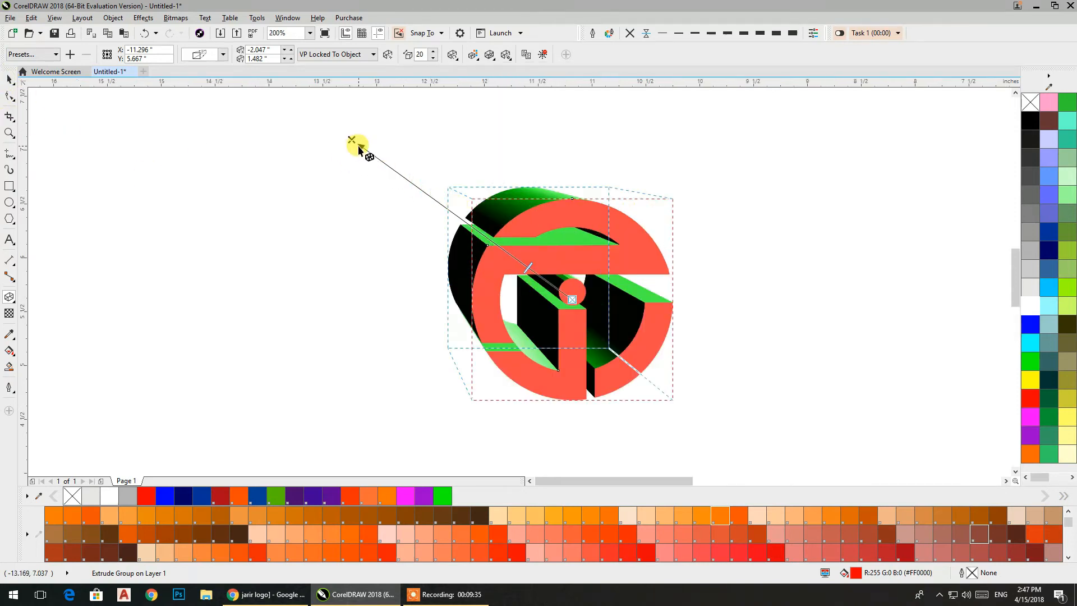
pyautogui.moveTo(352, 139); pyautogui.dragTo(377, 229)
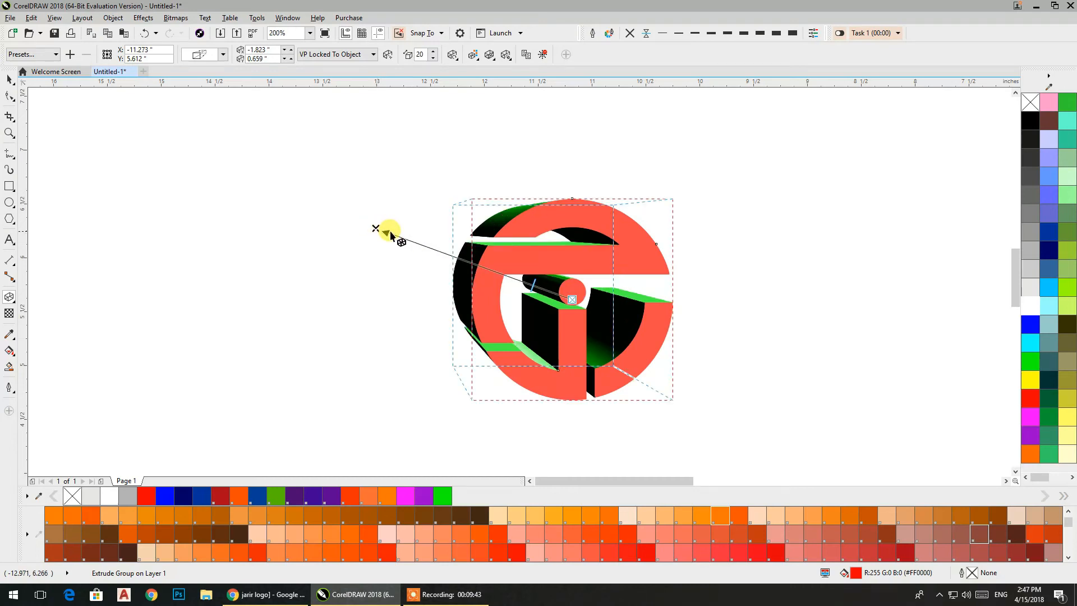
pyautogui.moveTo(534, 286); pyautogui.dragTo(554, 300)
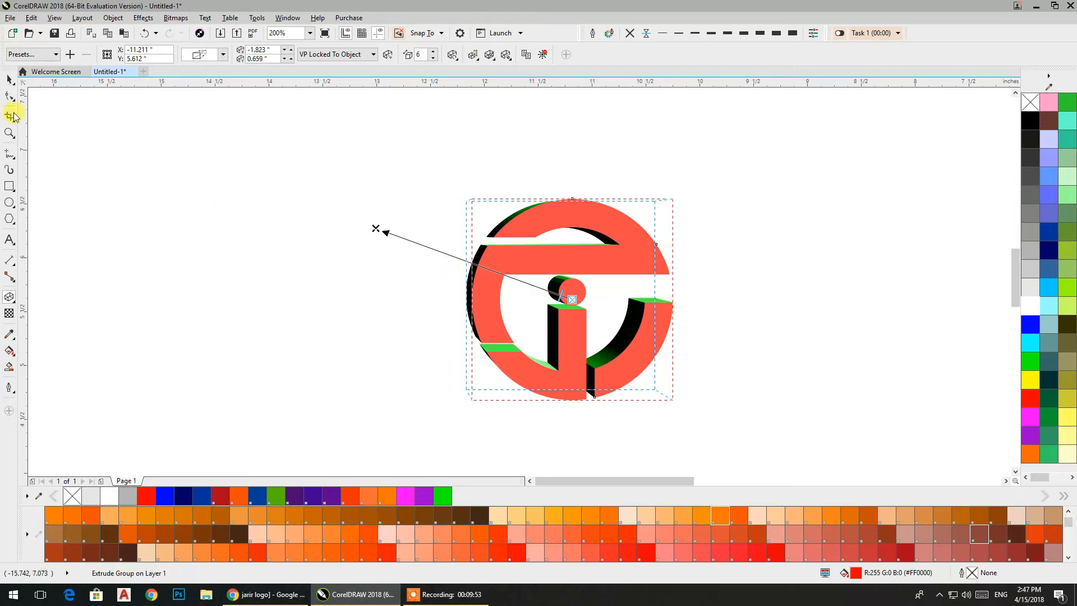
# Try to rotate the extruded emblem's control curve, and undo the change.
pyautogui.click(4, 83)
pyautogui.click(539, 282)
pyautogui.click(522, 255)
pyautogui.click(511, 251)
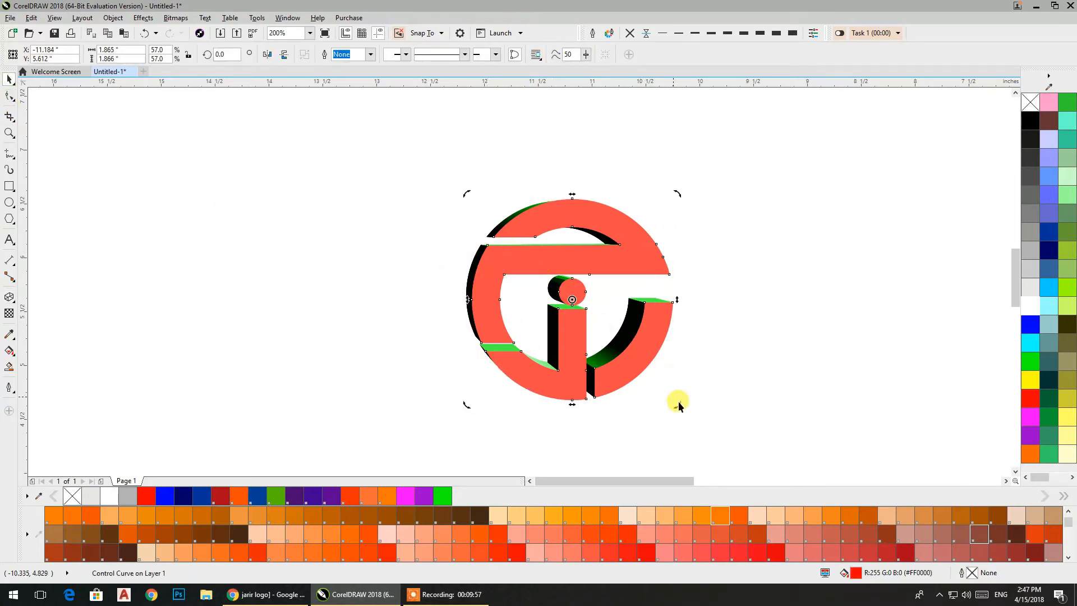
pyautogui.moveTo(679, 405); pyautogui.dragTo(701, 417)
pyautogui.click(723, 363)
pyautogui.hotkey('ctrl', 'z')
pyautogui.click(625, 191)
pyautogui.scroll(-2, 558, 174)
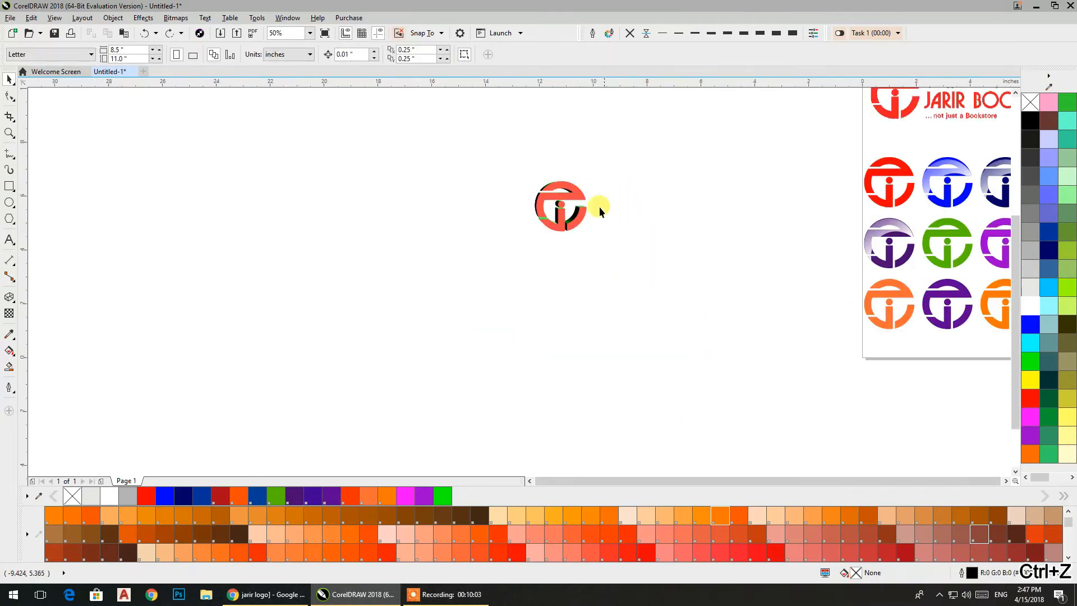
# Move the extruded emblem closer to the page and recolor its front face magenta (#FF00FF).
pyautogui.moveTo(586, 204); pyautogui.dragTo(671, 223)
pyautogui.click(1030, 361)
pyautogui.click(1030, 397)
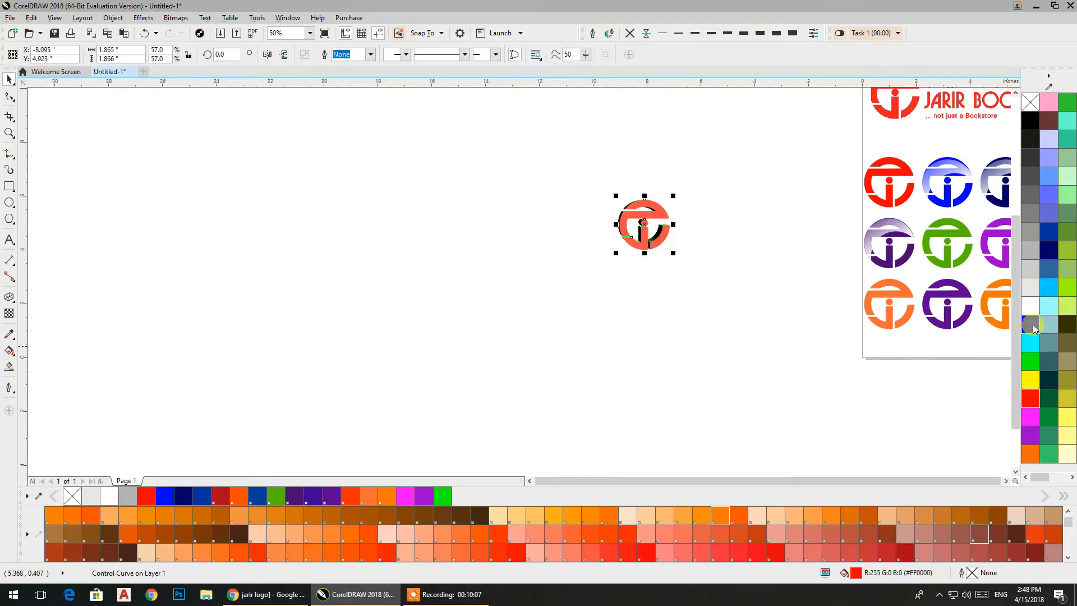
pyautogui.click(1033, 325)
pyautogui.click(1034, 437)
pyautogui.click(1031, 418)
# Move the magenta extruded emblem next to the page's left edge, beside the lower rows of the grid.
pyautogui.click(731, 225)
pyautogui.scroll(-1, 752, 230)
pyautogui.moveTo(710, 235); pyautogui.dragTo(429, 228)
pyautogui.scroll(1, 561, 267)
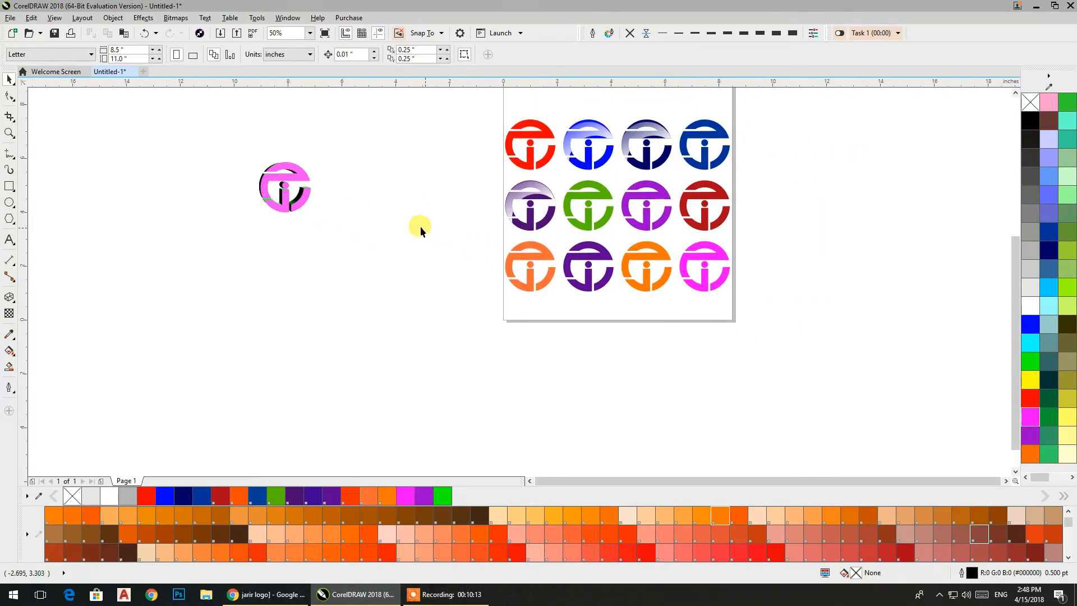
pyautogui.moveTo(304, 190); pyautogui.dragTo(464, 243)
pyautogui.scroll(2, 461, 251)
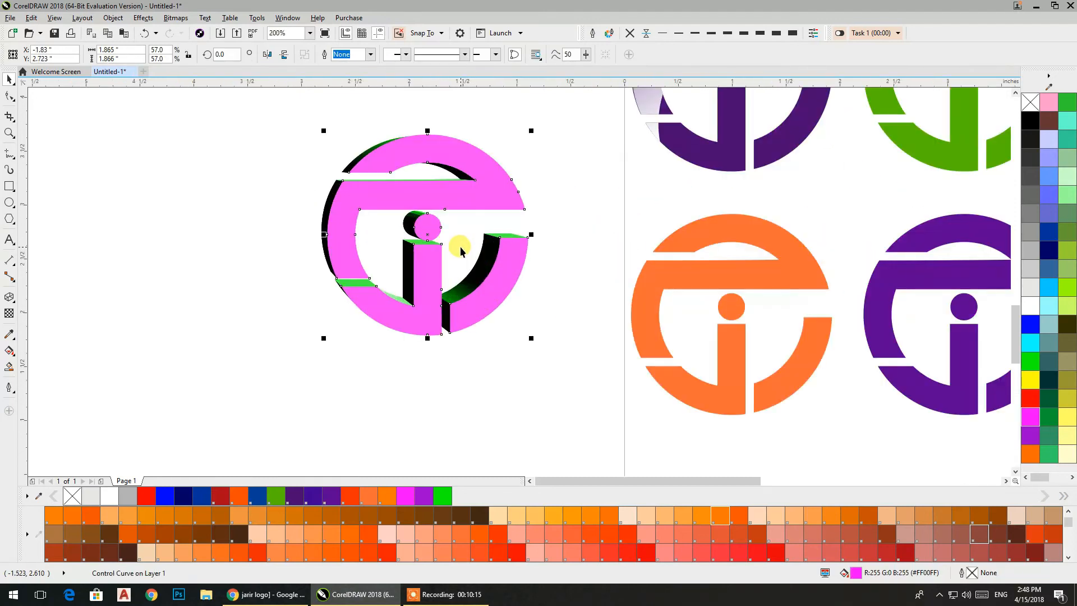
# Rotate the magenta emblem's extrusion slightly in 3D.
pyautogui.click(489, 237)
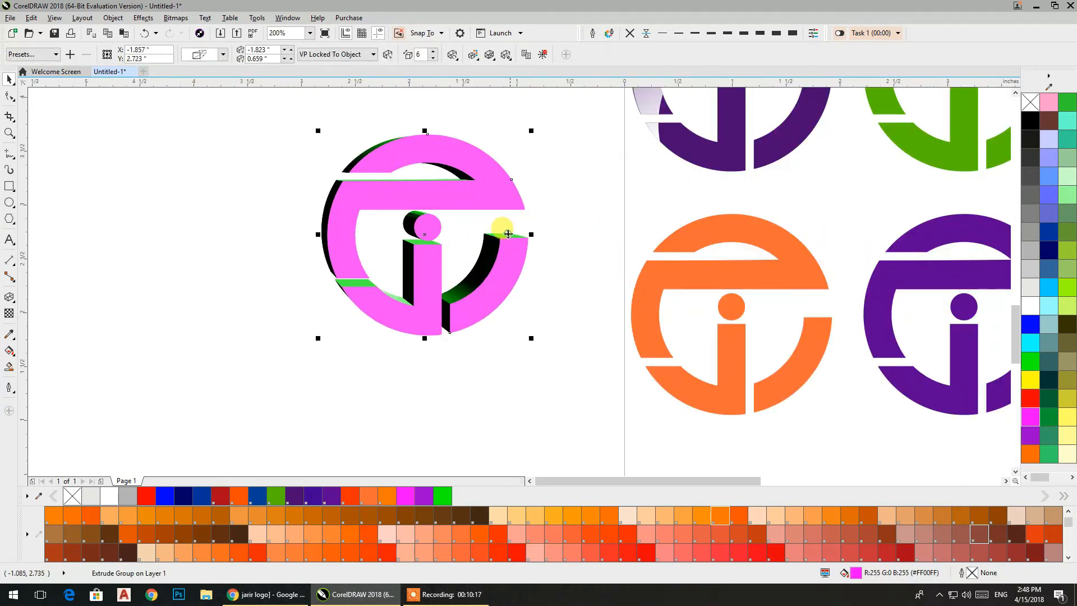
pyautogui.click(459, 63)
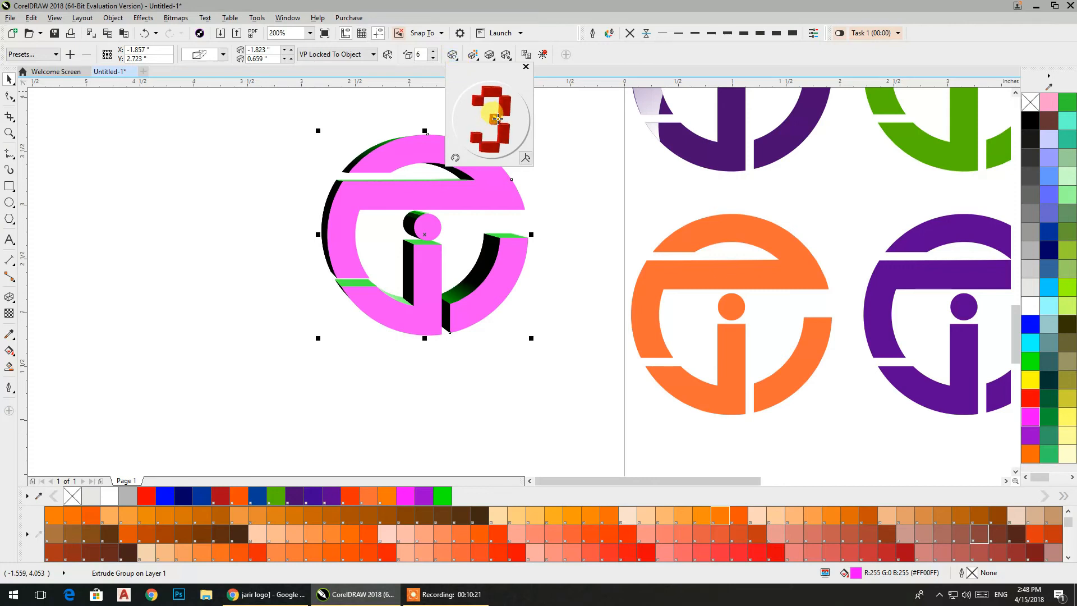
pyautogui.moveTo(497, 119); pyautogui.dragTo(502, 122)
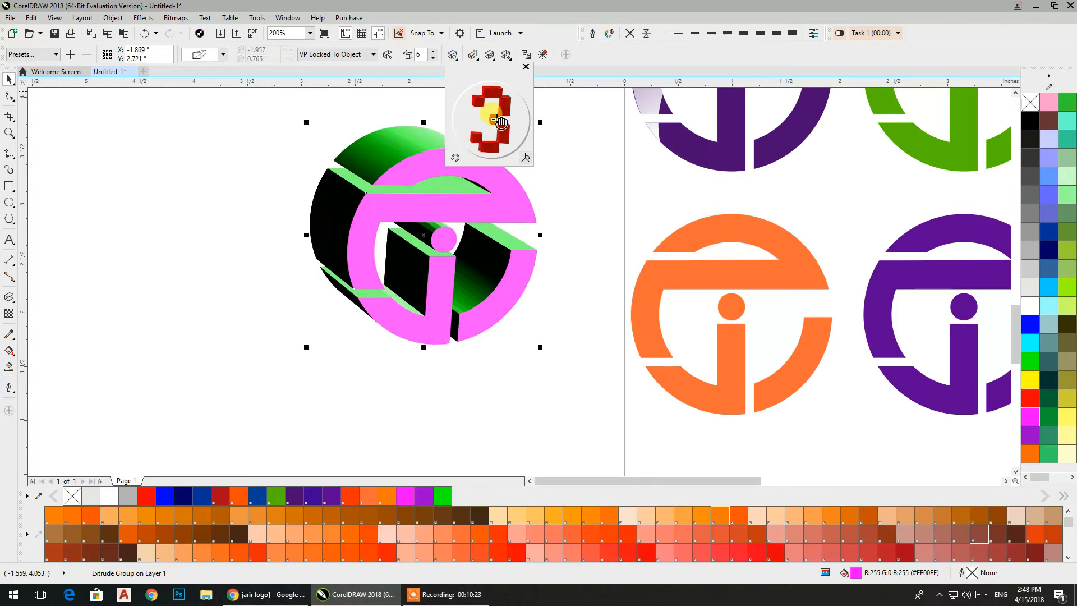
# Reduce the rotated extrusion's depth to 1.
pyautogui.click(10, 299)
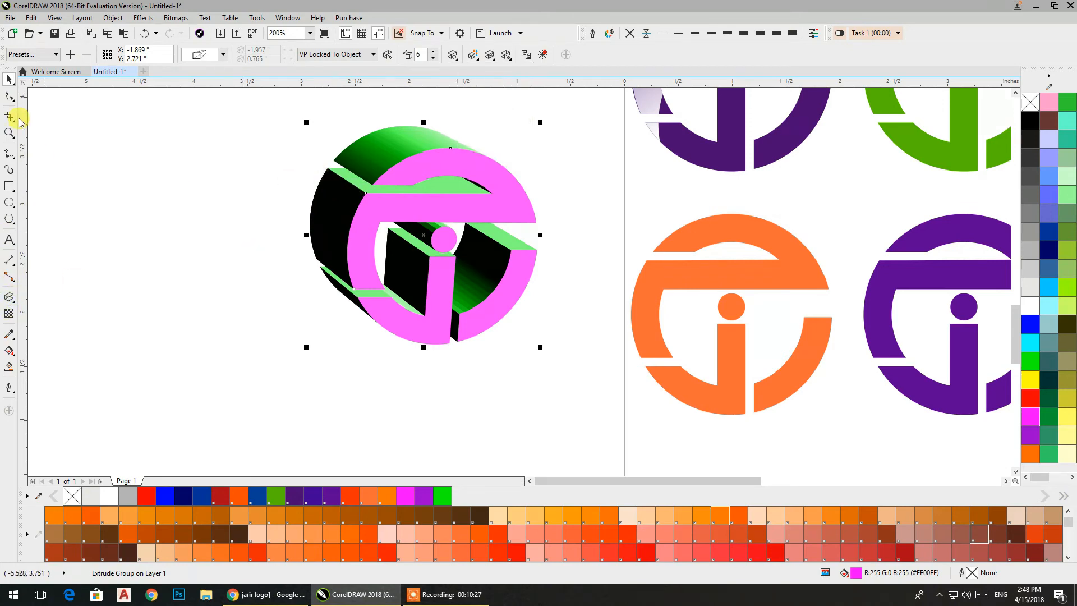
pyautogui.scroll(-1, 387, 233)
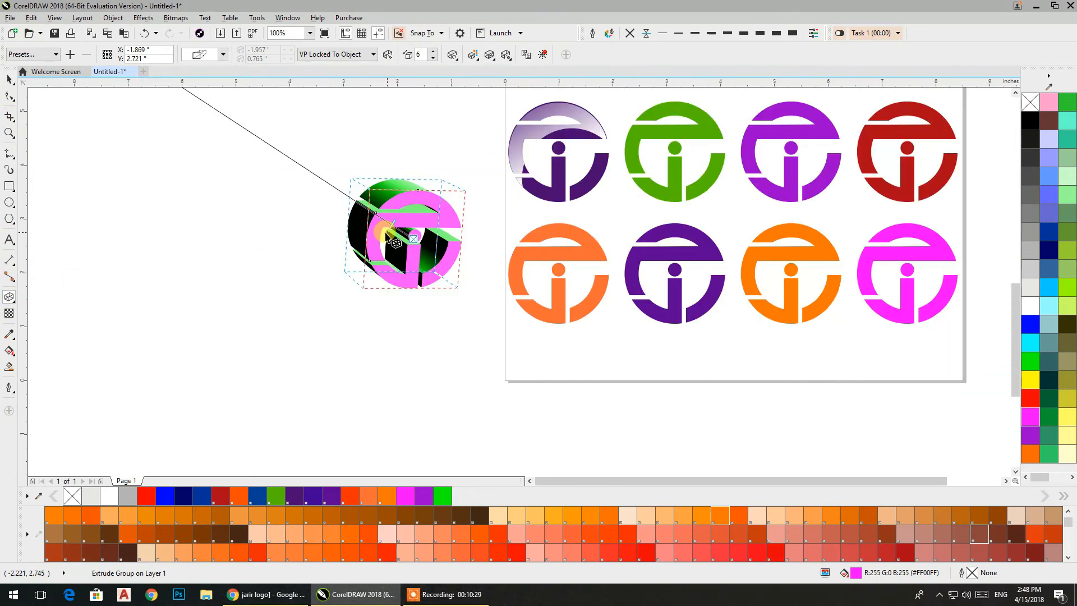
pyautogui.scroll(2, 392, 233)
pyautogui.scroll(1, 392, 230)
pyautogui.moveTo(391, 179); pyautogui.dragTo(476, 240)
pyautogui.scroll(-1, 474, 236)
pyautogui.scroll(-1, 467, 227)
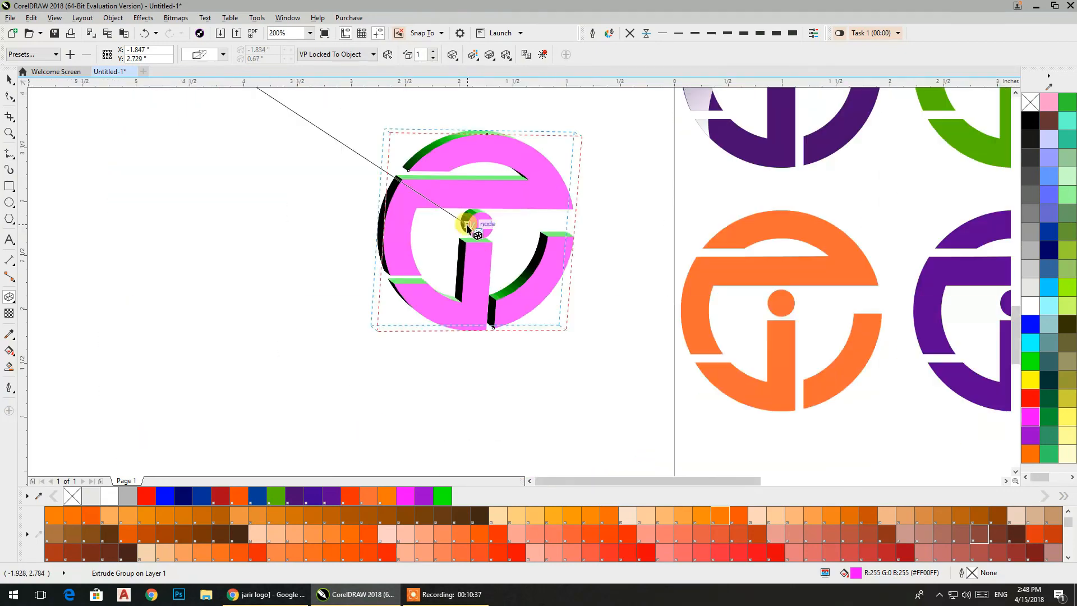
pyautogui.scroll(2, 468, 227)
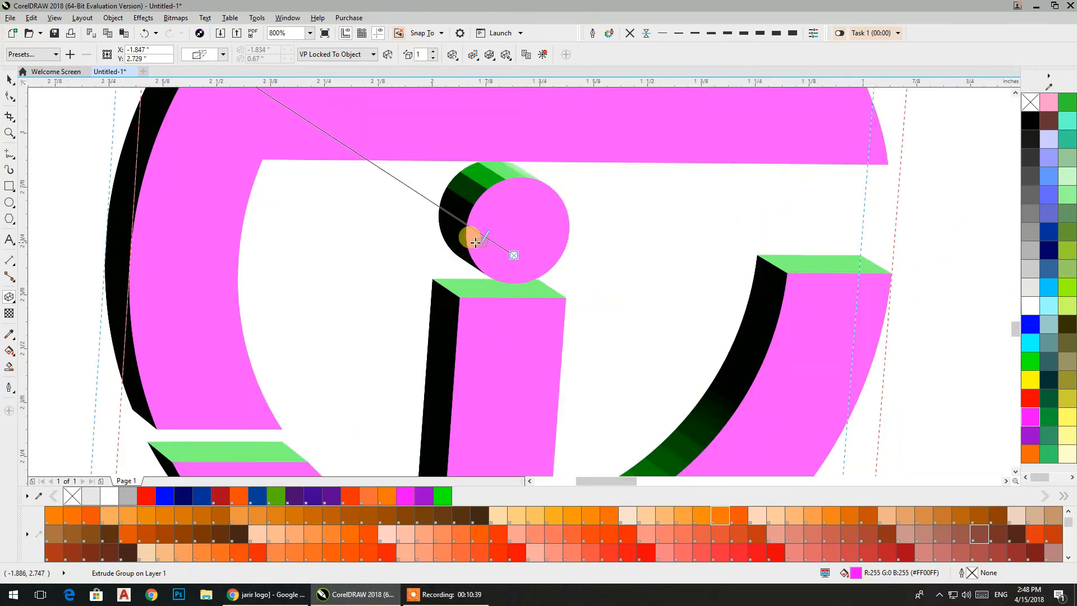
# Increase the magenta emblem's extrusion depth to 2.
pyautogui.moveTo(465, 238); pyautogui.dragTo(456, 225)
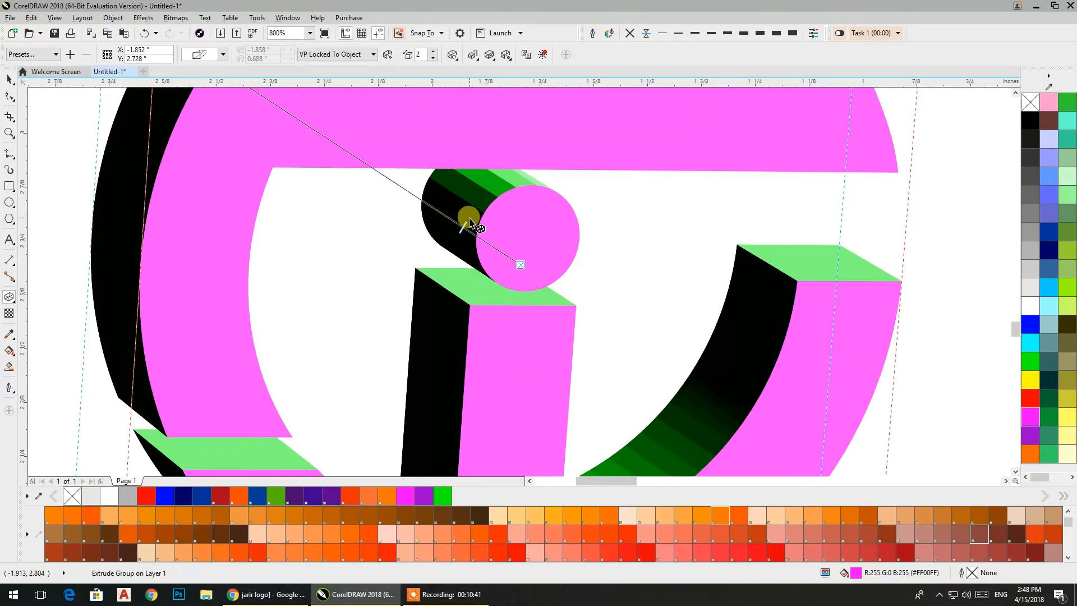
pyautogui.scroll(-1, 469, 218)
pyautogui.scroll(-1, 469, 220)
# Recolor the extruded emblem's front face salmon, 59% PANTONE 21-1-7 C.
pyautogui.click(10, 80)
pyautogui.moveTo(447, 207); pyautogui.dragTo(458, 254)
pyautogui.click(776, 554)
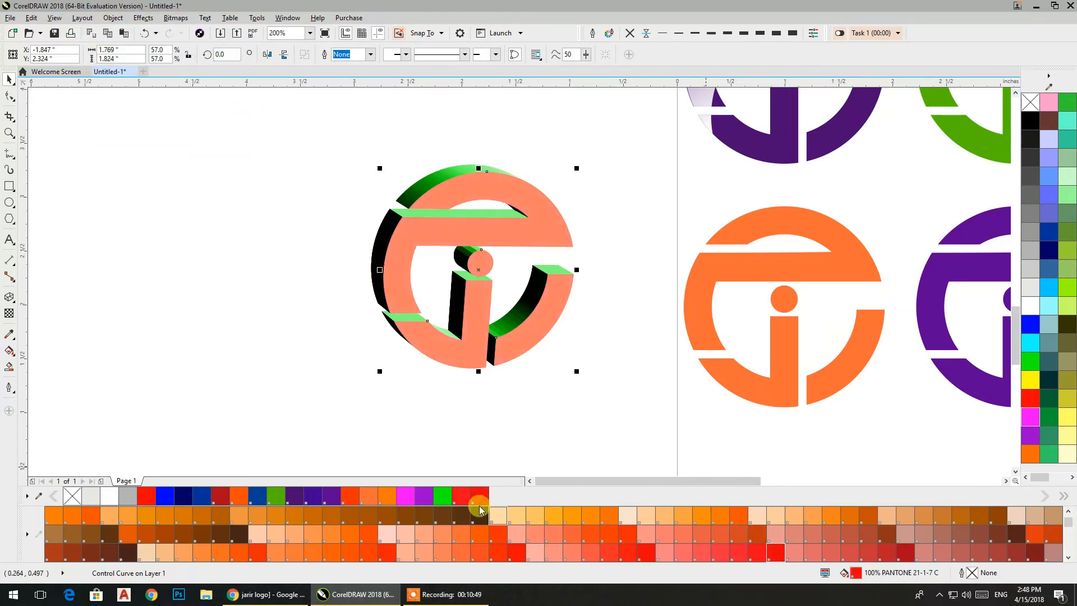
pyautogui.click(506, 410)
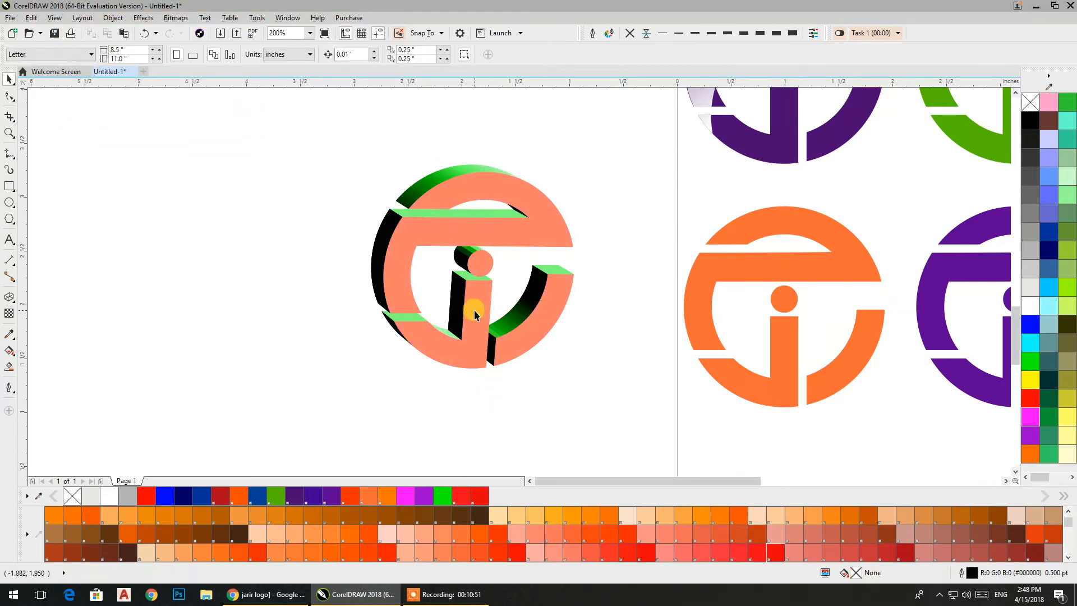
# Move the front face aside, recolor it orange (PANTONE 18-1-5 C), and return it to its original position.
pyautogui.moveTo(486, 305); pyautogui.dragTo(178, 339)
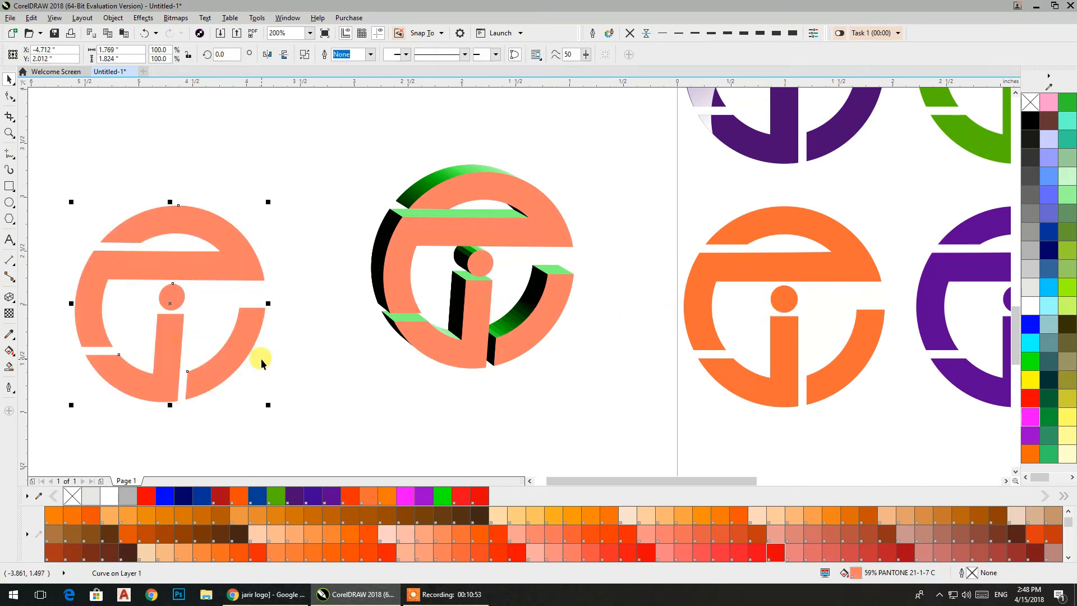
pyautogui.click(220, 496)
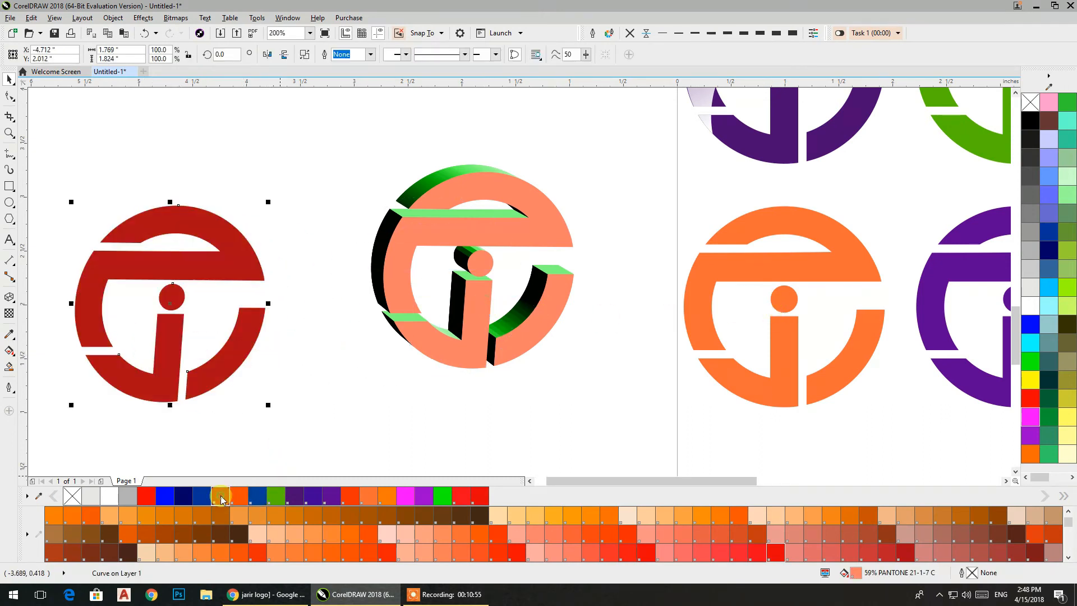
pyautogui.click(239, 495)
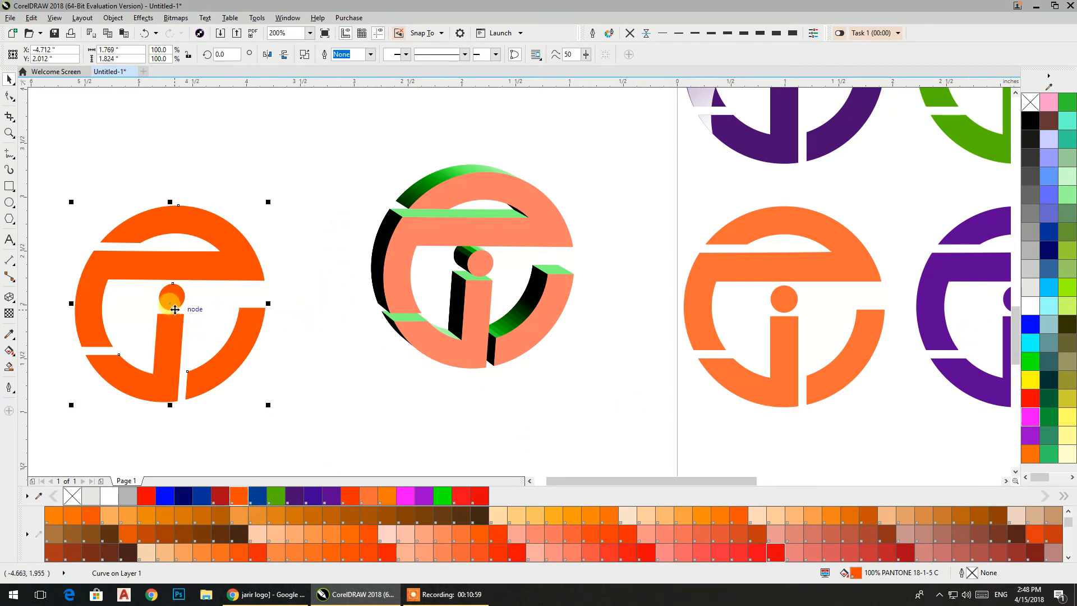
pyautogui.moveTo(175, 310); pyautogui.dragTo(479, 267)
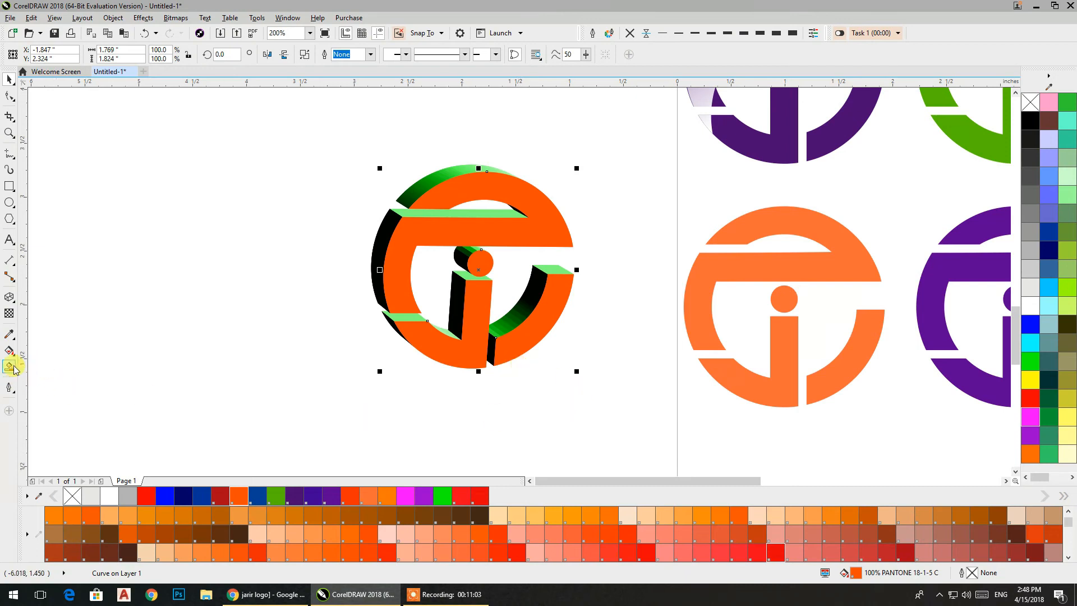
# Apply a vertical linear fountain fill to the front face, from dark brown at its bottom to red (#FF0000) at its top.
pyautogui.click(10, 352)
pyautogui.moveTo(478, 375); pyautogui.dragTo(488, 177)
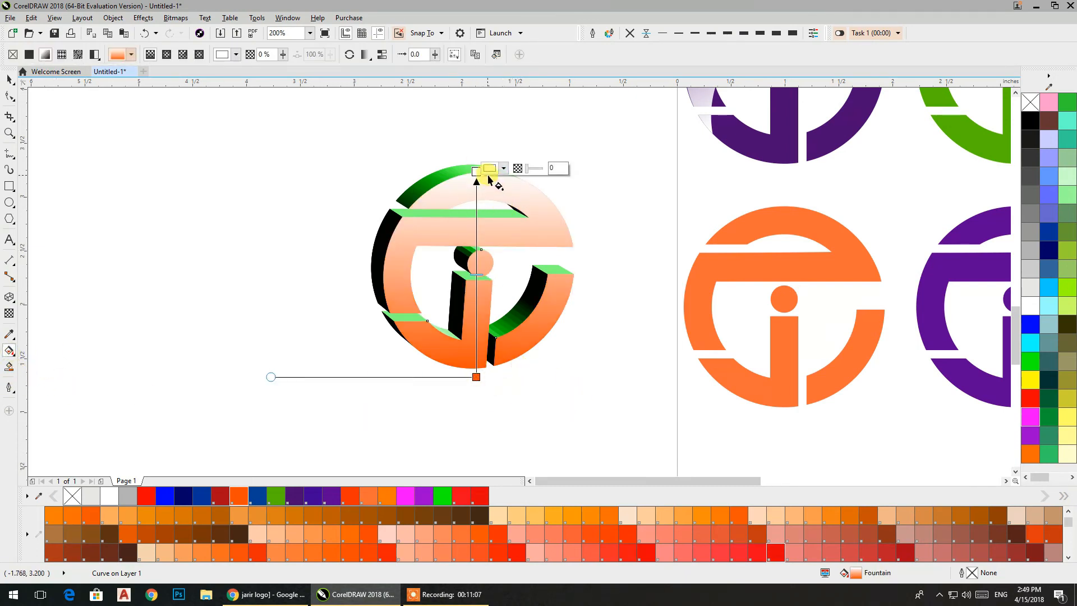
pyautogui.click(503, 170)
pyautogui.click(549, 254)
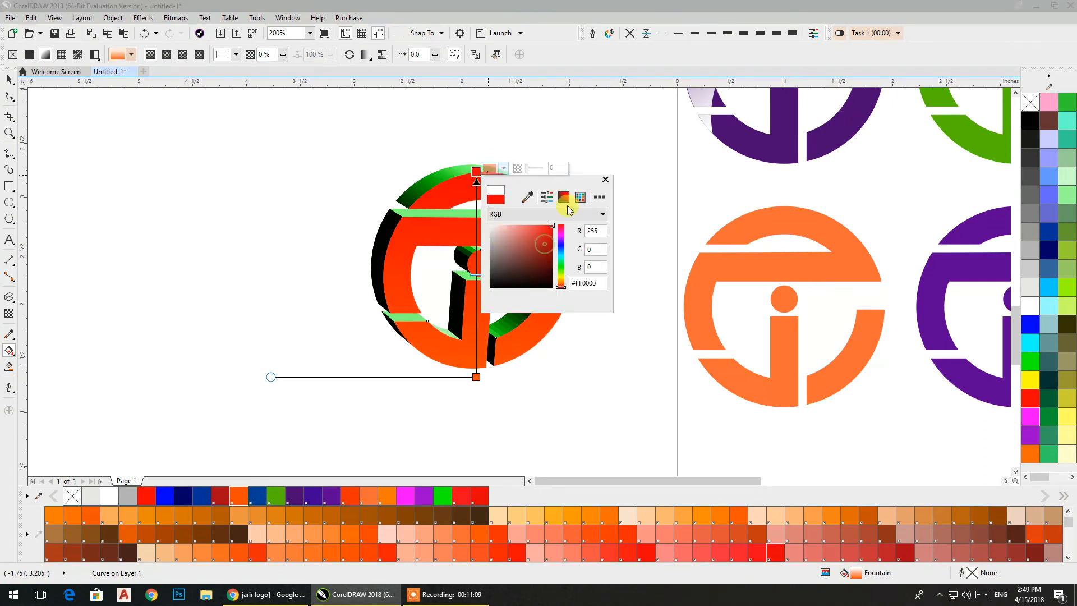
pyautogui.click(476, 376)
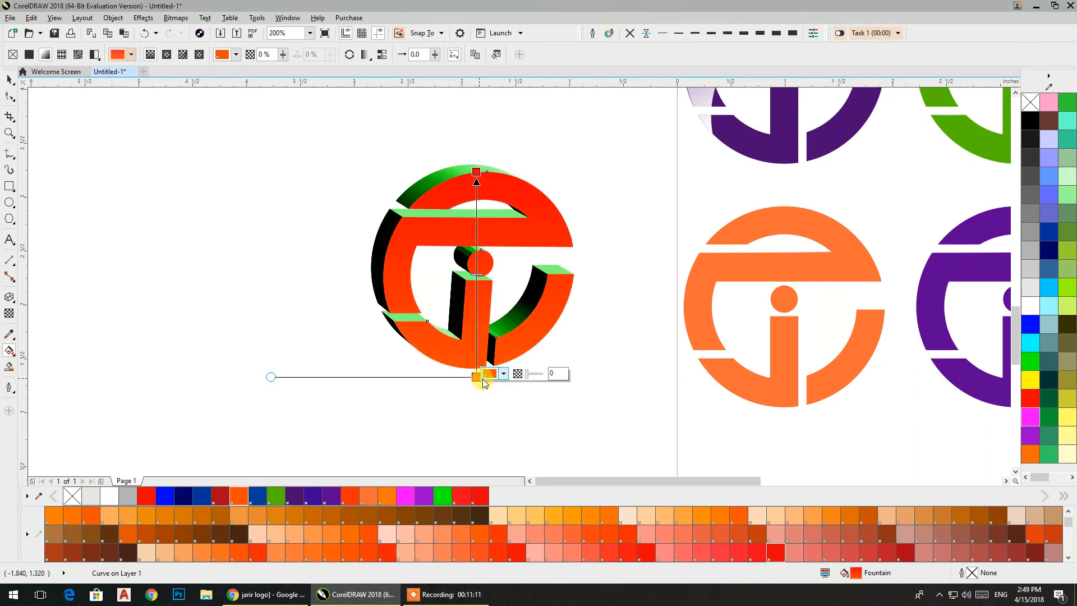
pyautogui.click(646, 554)
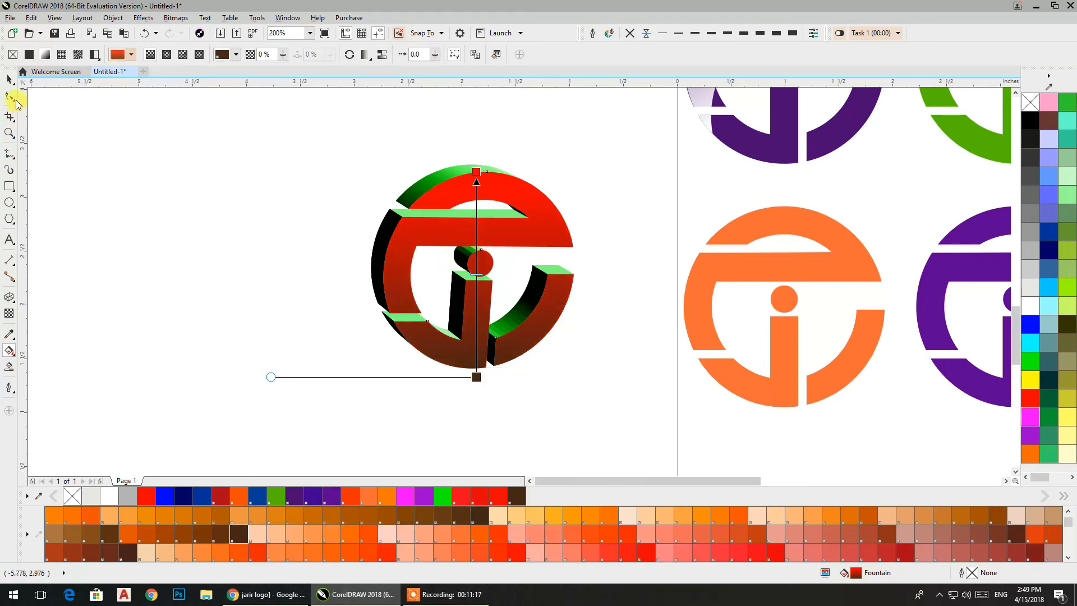
pyautogui.click(8, 80)
pyautogui.click(197, 245)
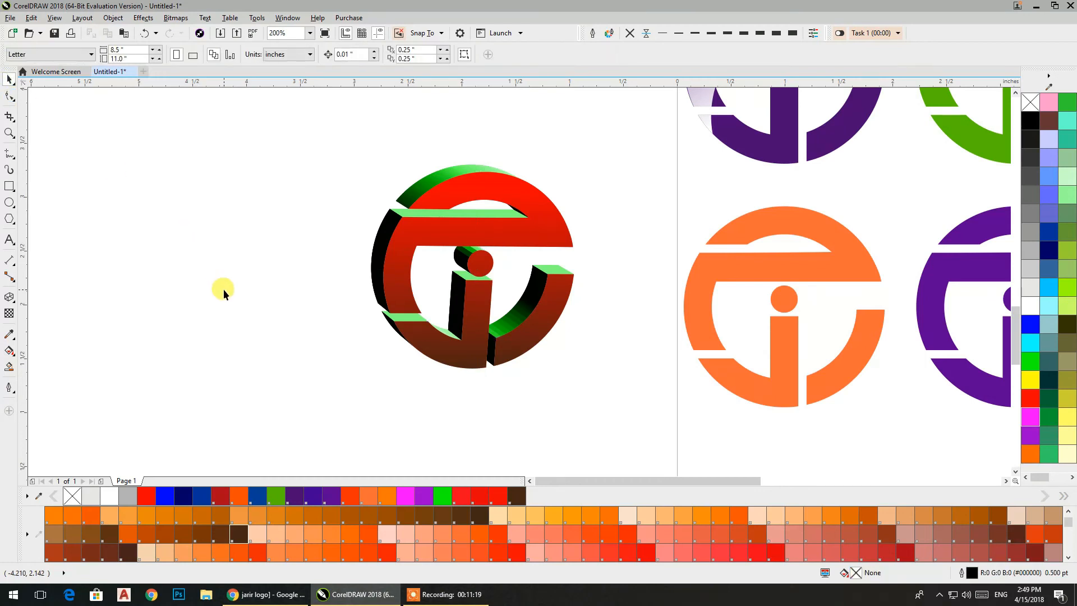
# Set the extrusion's solid side color to red (#FF0000).
pyautogui.click(415, 176)
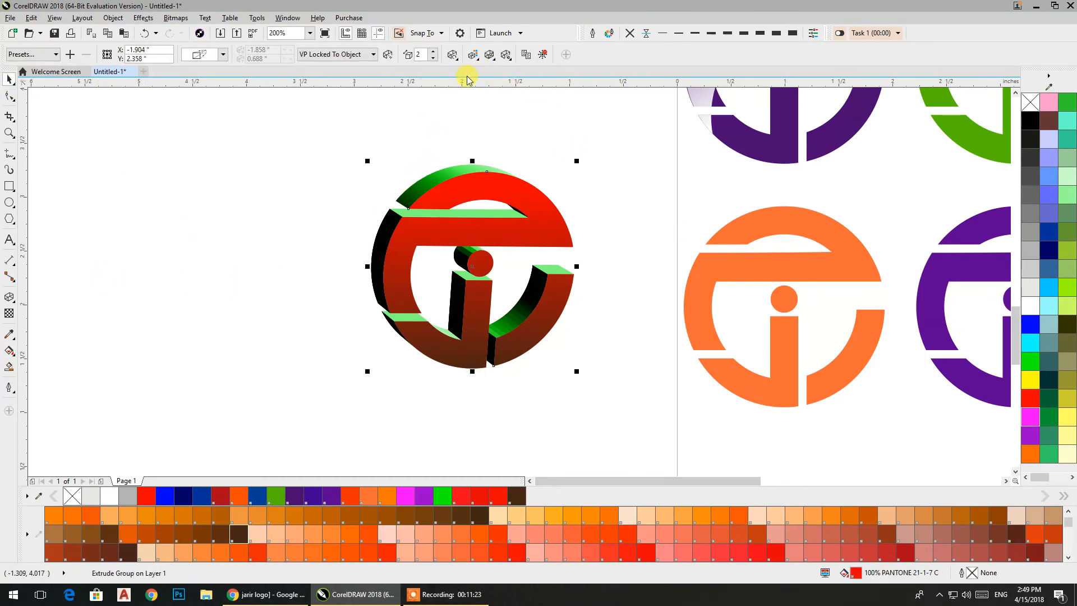
pyautogui.moveTo(1033, 381); pyautogui.dragTo(437, 178)
pyautogui.click(473, 55)
pyautogui.click(496, 95)
pyautogui.click(535, 114)
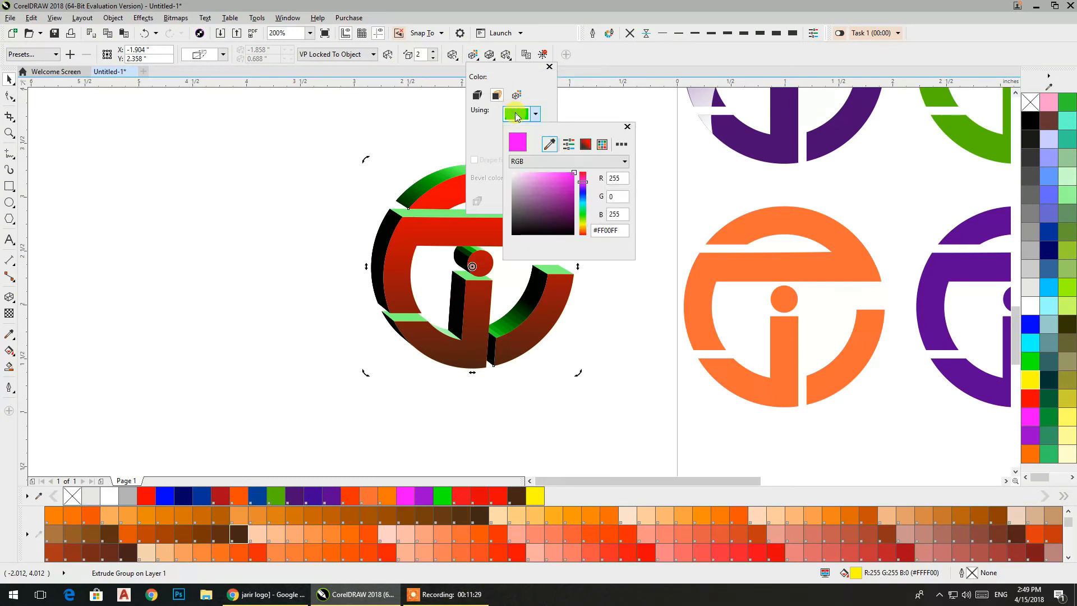
pyautogui.click(585, 180)
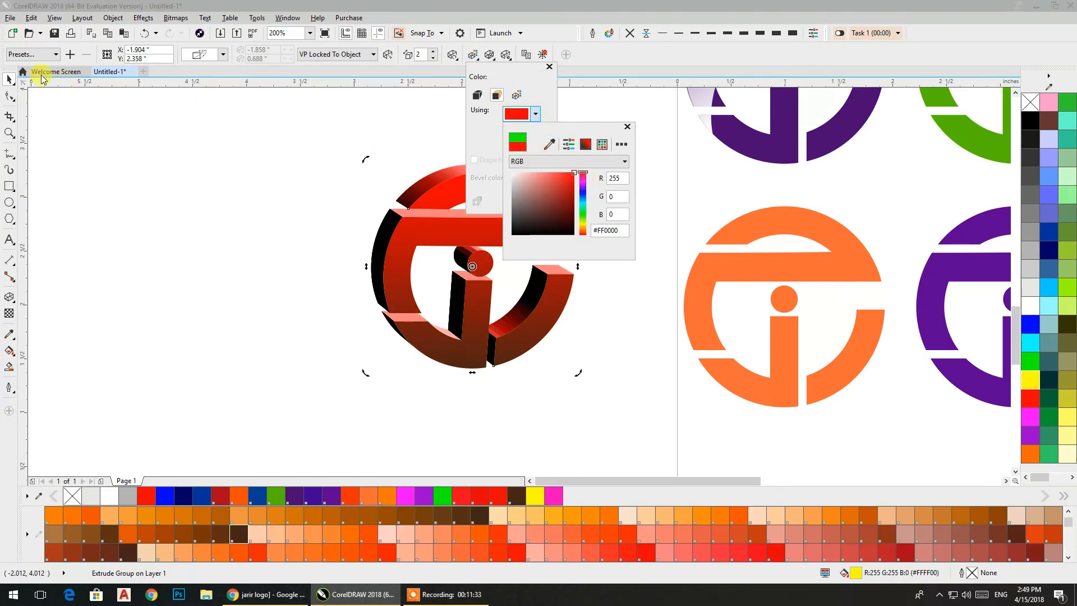
pyautogui.click(11, 84)
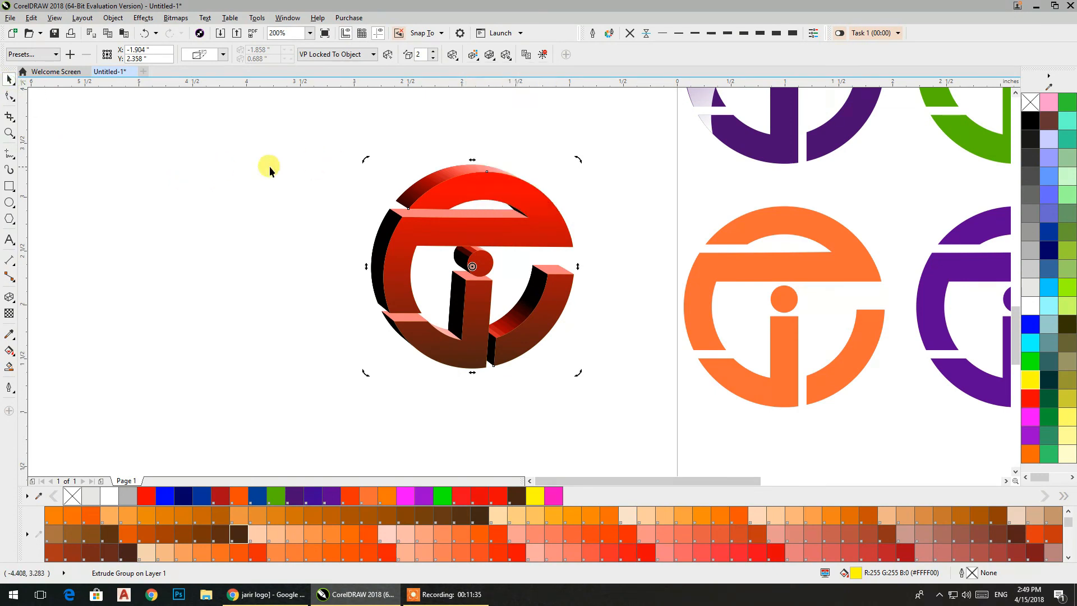
# Try an extrusion depth of 7, return it to 2, and check the vanishing point options.
pyautogui.click(433, 51)
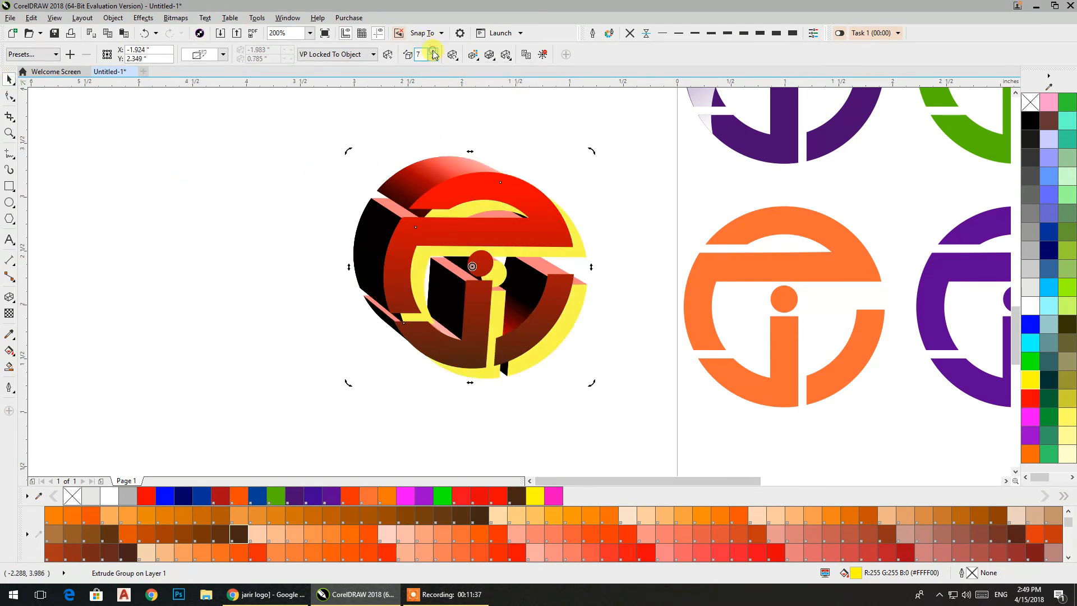
pyautogui.click(433, 57)
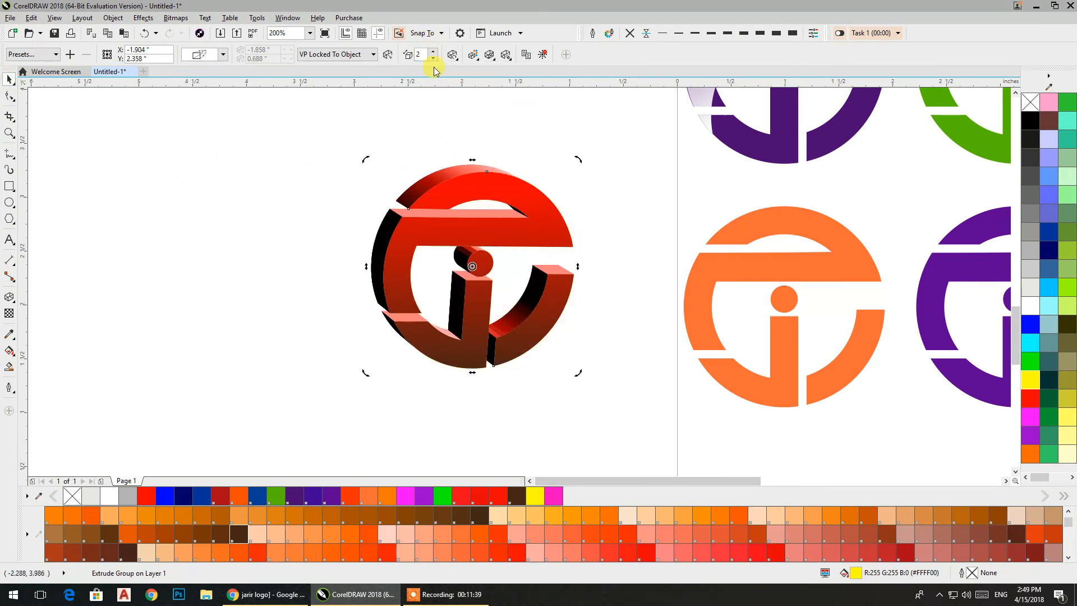
pyautogui.click(373, 55)
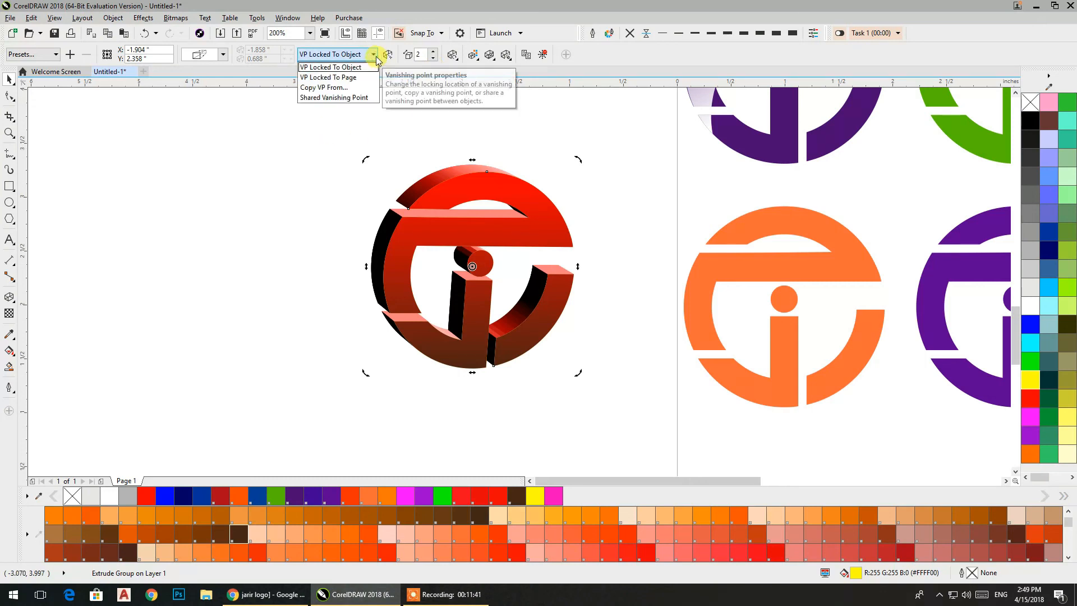
pyautogui.click(274, 125)
pyautogui.click(155, 138)
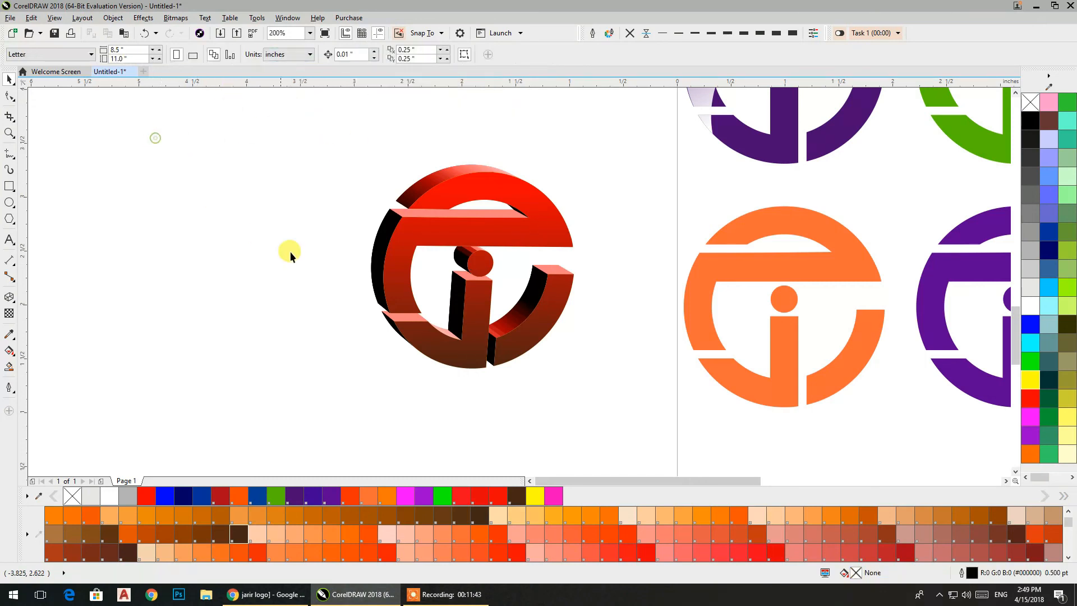
# Give the emblem's front face a 1.5 pt white outline with round line caps, placed behind the fill.
pyautogui.click(480, 354)
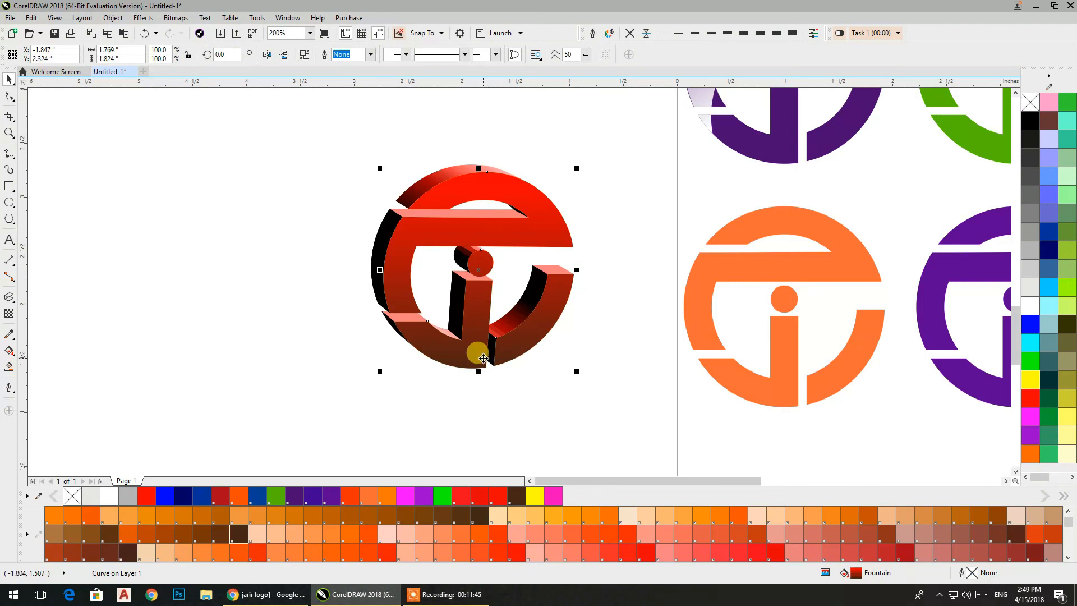
pyautogui.rightClick(1031, 305)
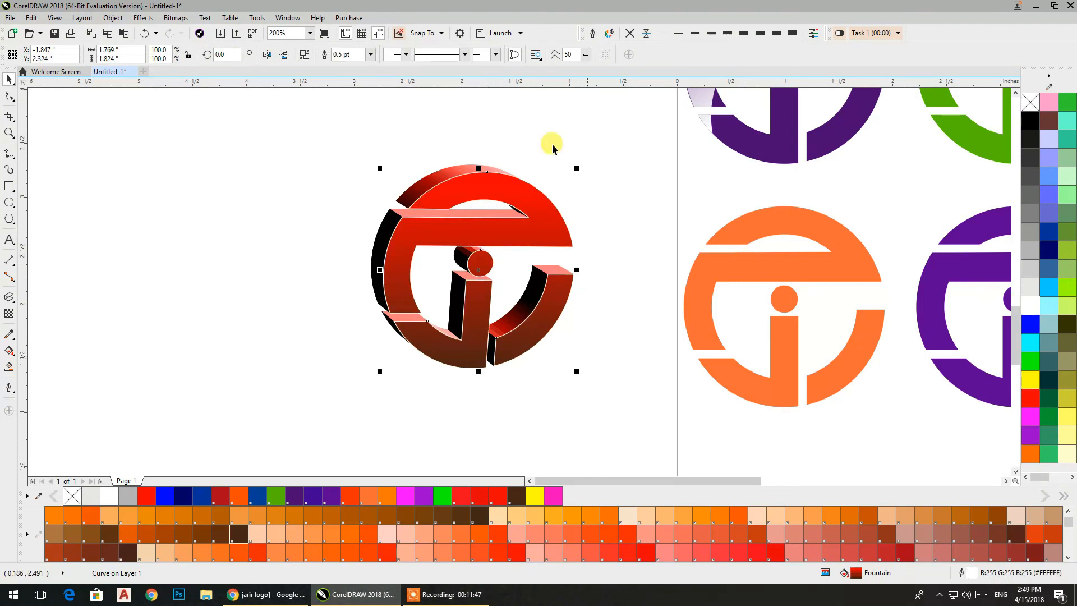
pyautogui.click(694, 34)
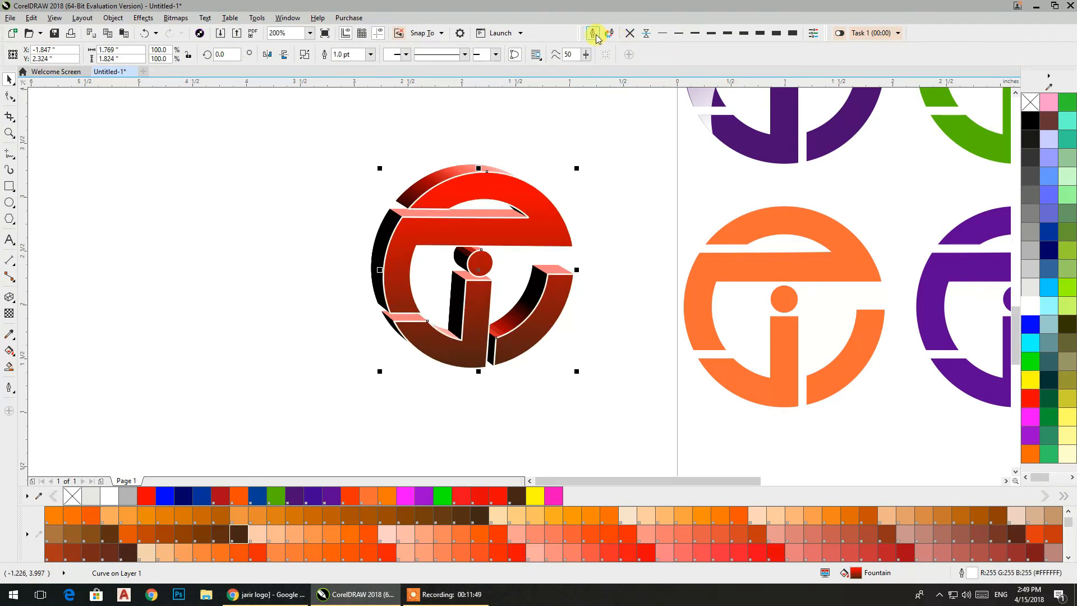
pyautogui.click(593, 34)
pyautogui.click(501, 339)
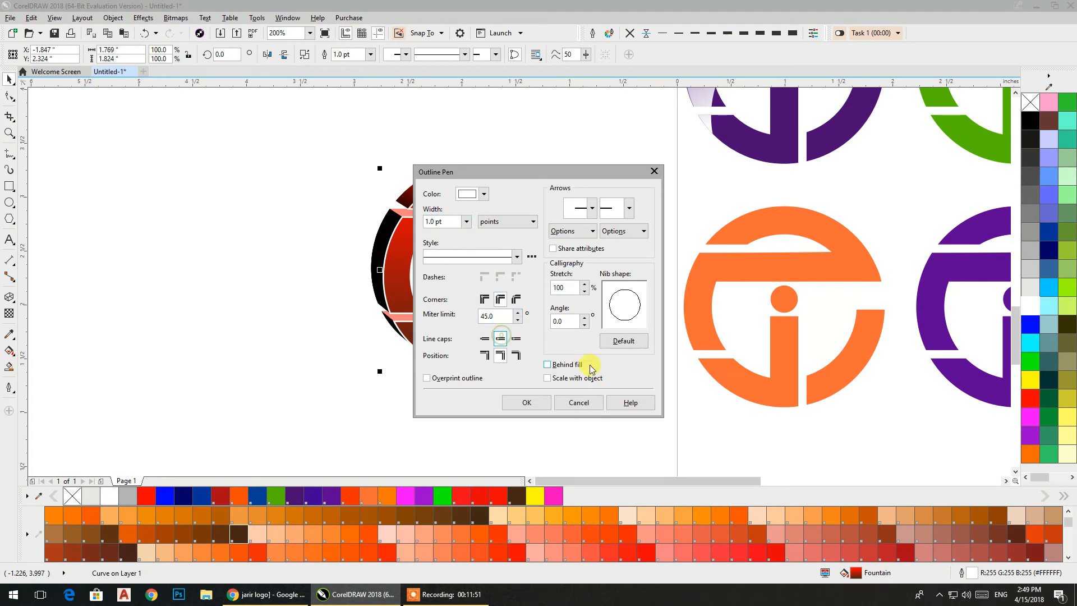
pyautogui.click(548, 397)
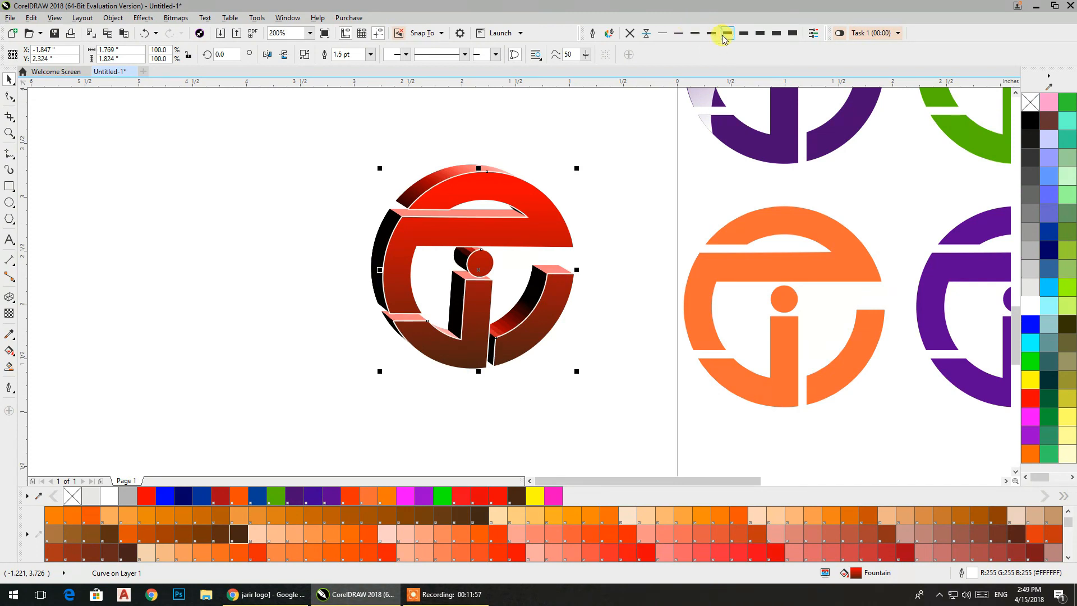
pyautogui.click(608, 124)
# Move the whole extruded emblem farther away from the page's left edge, into empty space.
pyautogui.moveTo(331, 109); pyautogui.dragTo(645, 392)
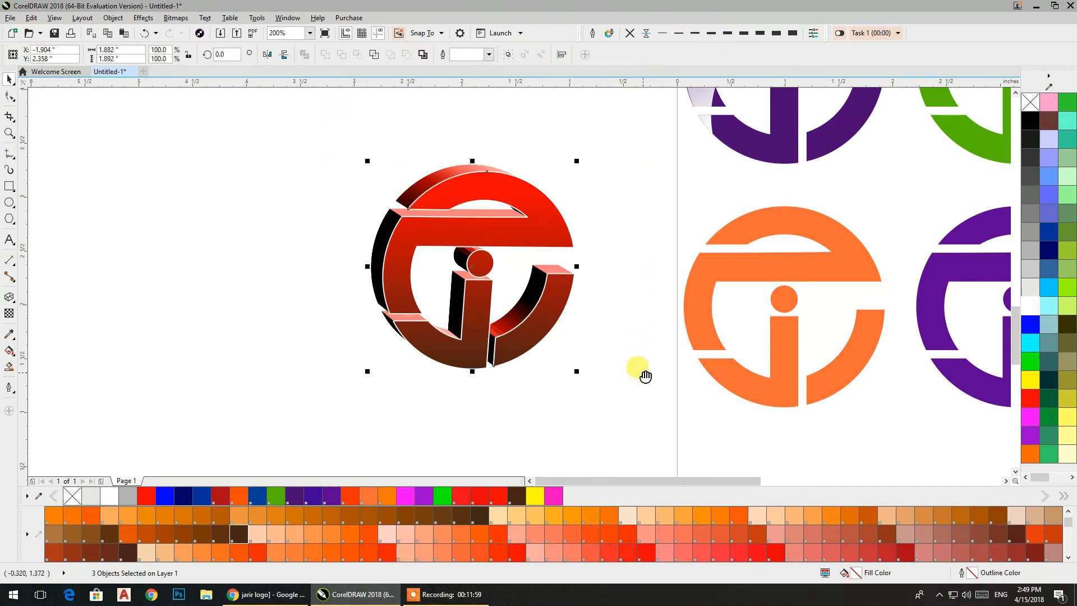
pyautogui.hscroll(-5, 998, 351)
pyautogui.moveTo(820, 264); pyautogui.dragTo(504, 264)
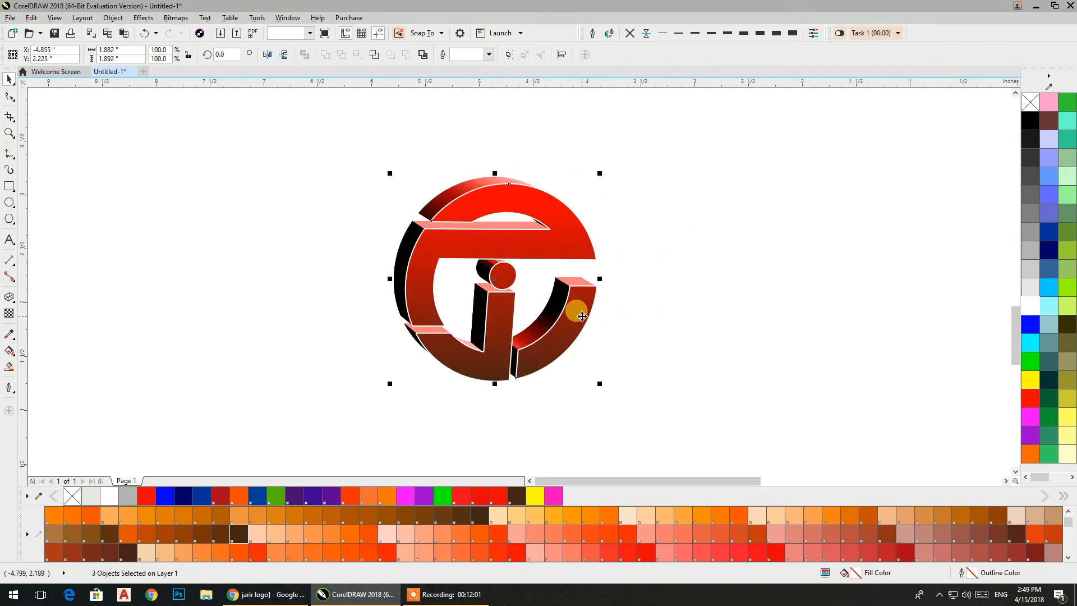
pyautogui.scroll(1, 479, 286)
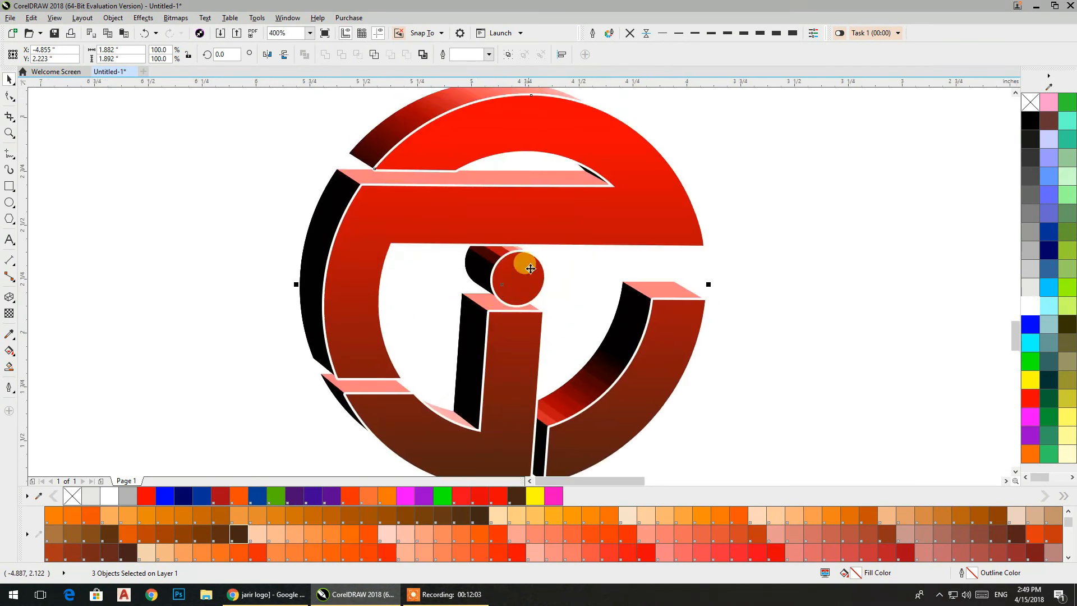
pyautogui.scroll(-1, 518, 259)
pyautogui.click(11, 133)
pyautogui.moveTo(389, 151); pyautogui.dragTo(681, 418)
pyautogui.click(8, 80)
pyautogui.click(232, 250)
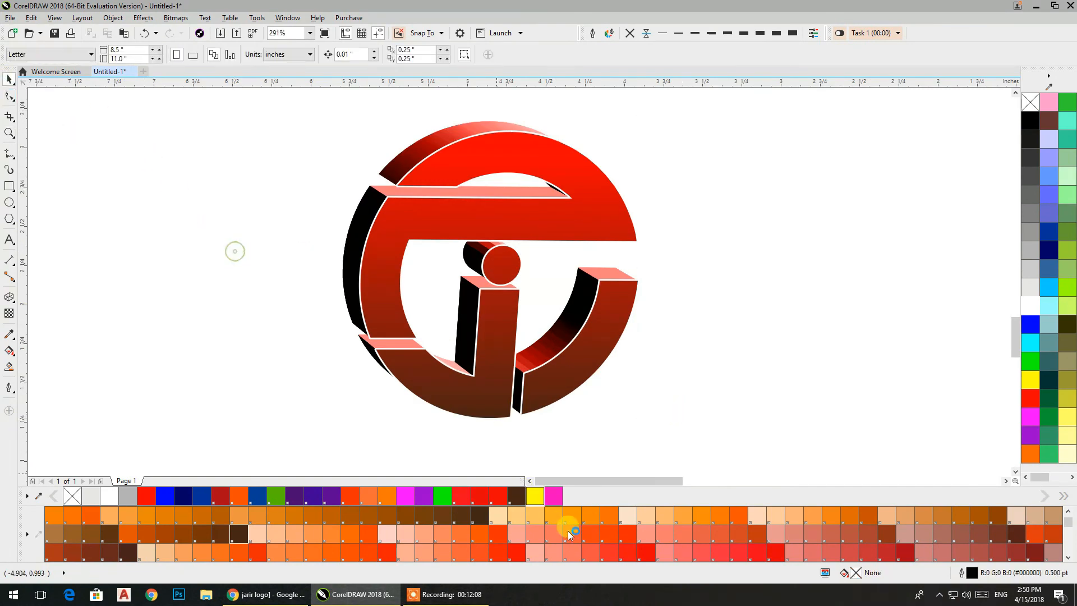
pyautogui.click(446, 598)
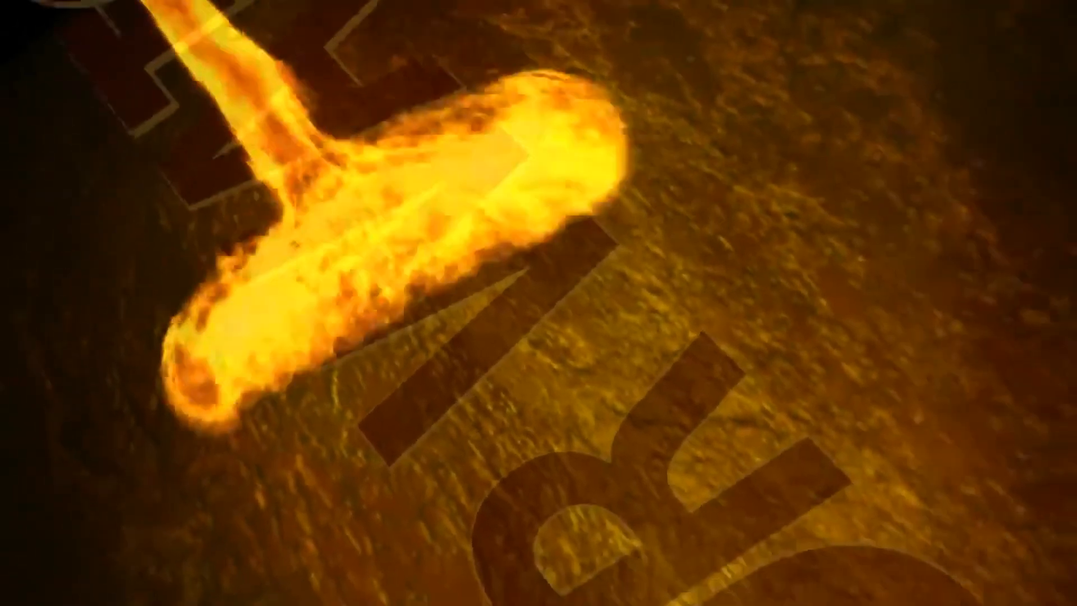